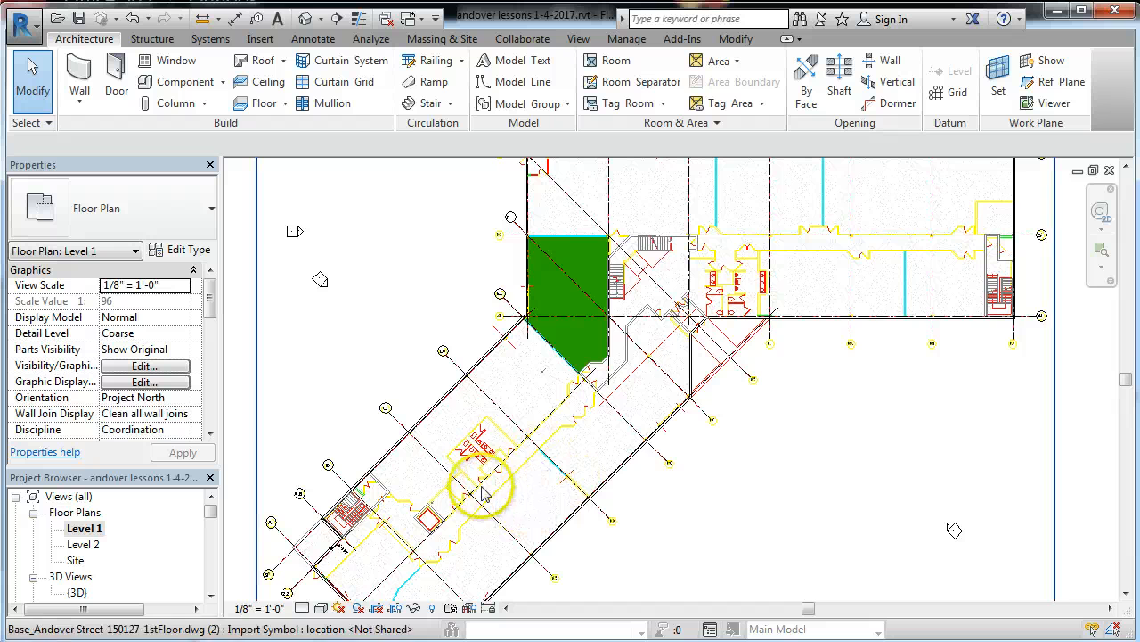
# Examine the yellow interior walls around the restrooms on the Level 1 plan and check which imported drawing they belong to
pyautogui.scroll(2, 484, 493)
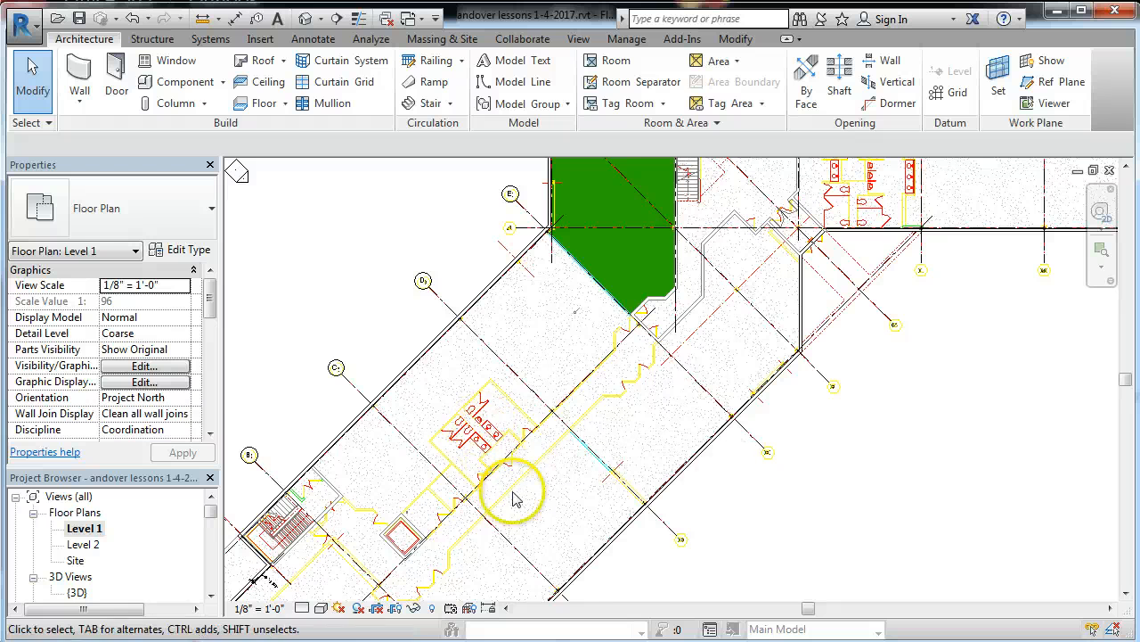
pyautogui.scroll(2, 509, 491)
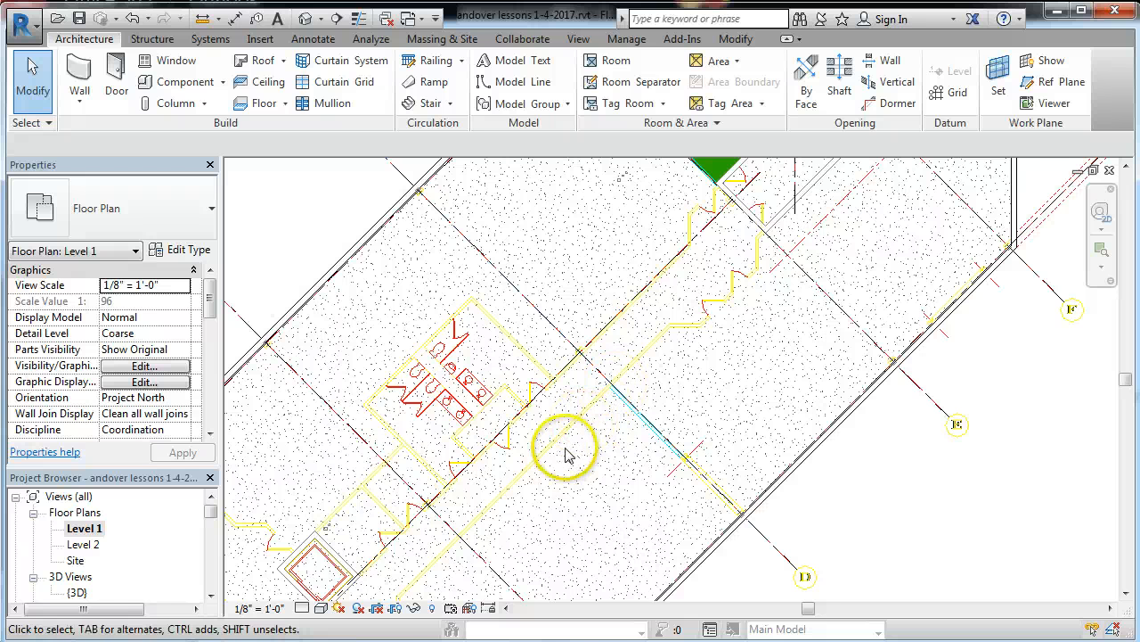
pyautogui.scroll(-1, 499, 458)
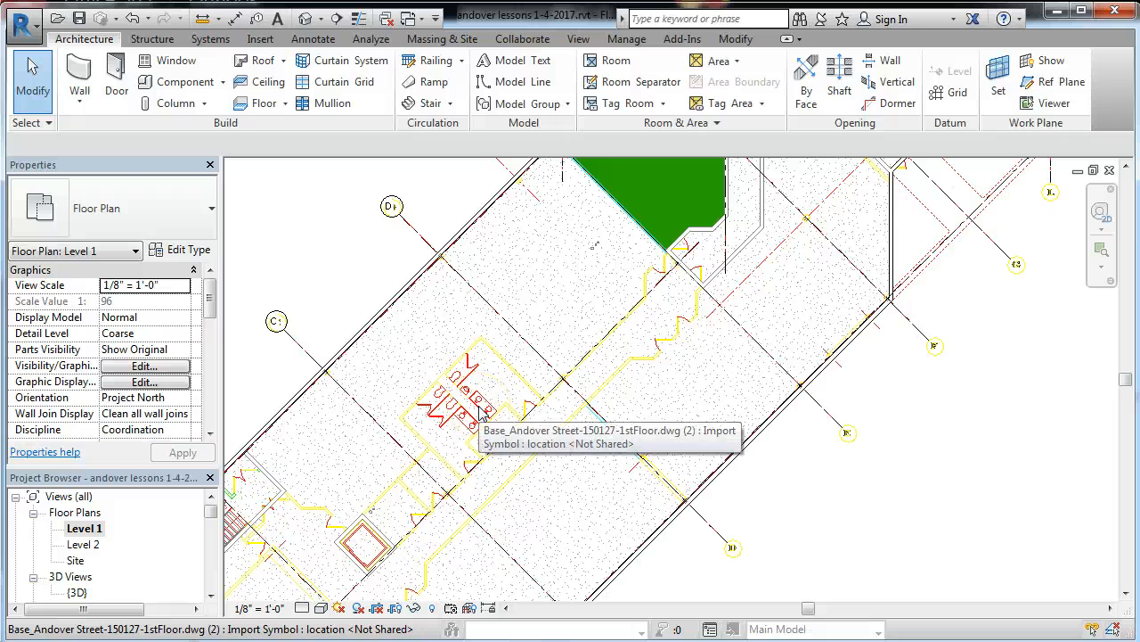
pyautogui.click(481, 412)
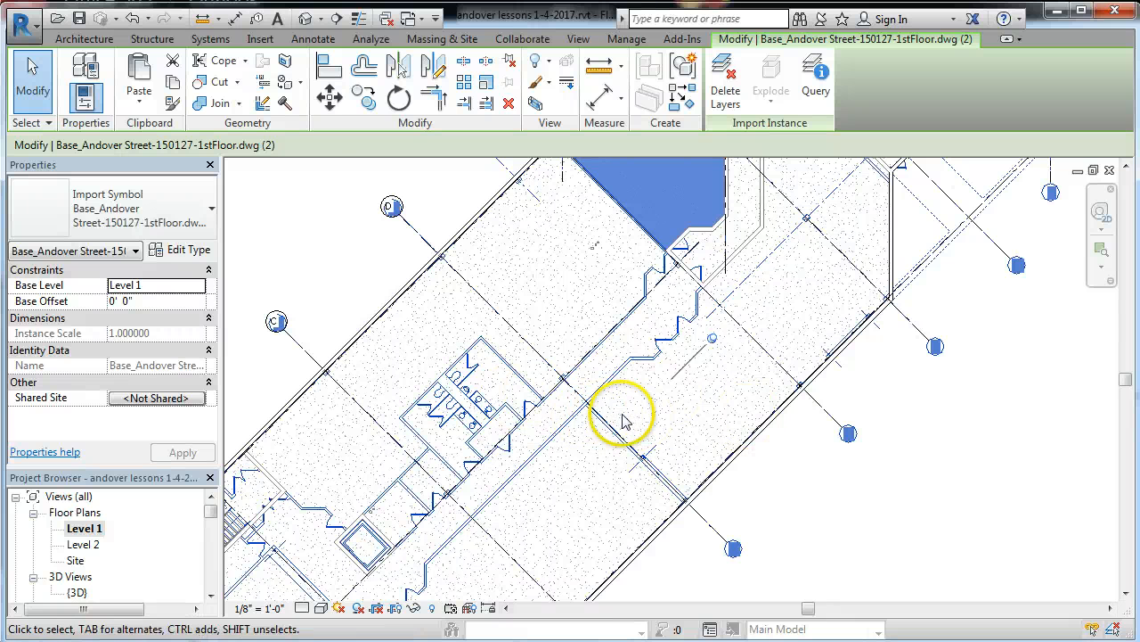
pyautogui.press('Escape')
pyautogui.scroll(2, 493, 428)
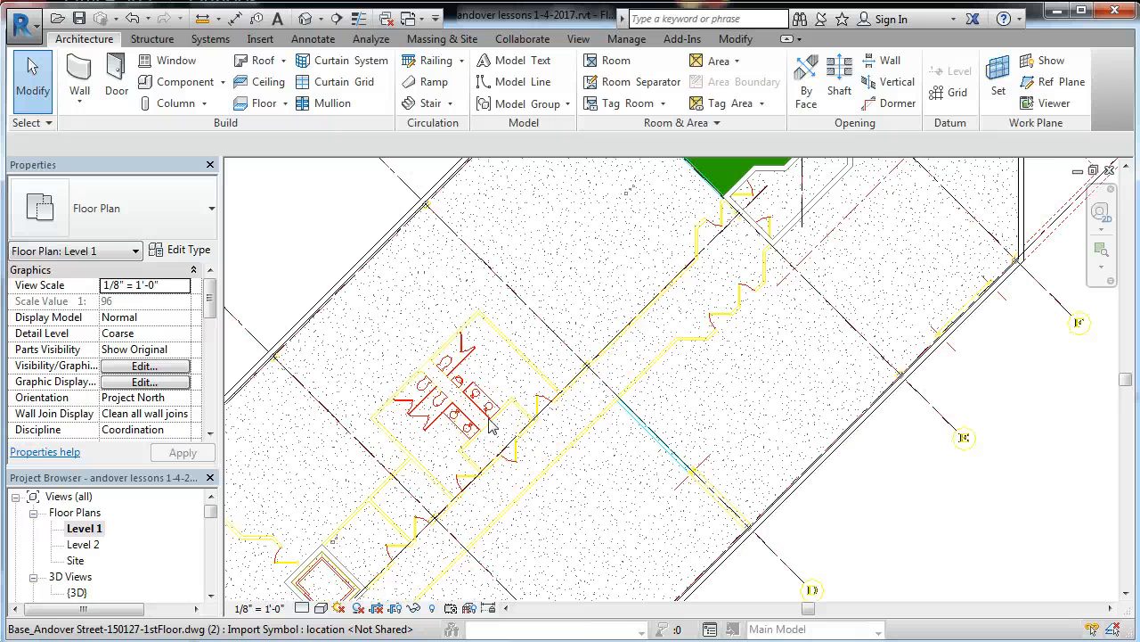
# Open the Level 1 view's visibility overrides for imported categories and expand the layers of Base_Andover Street-150127-1stFloor.dwg, with full names readable
pyautogui.click(149, 368)
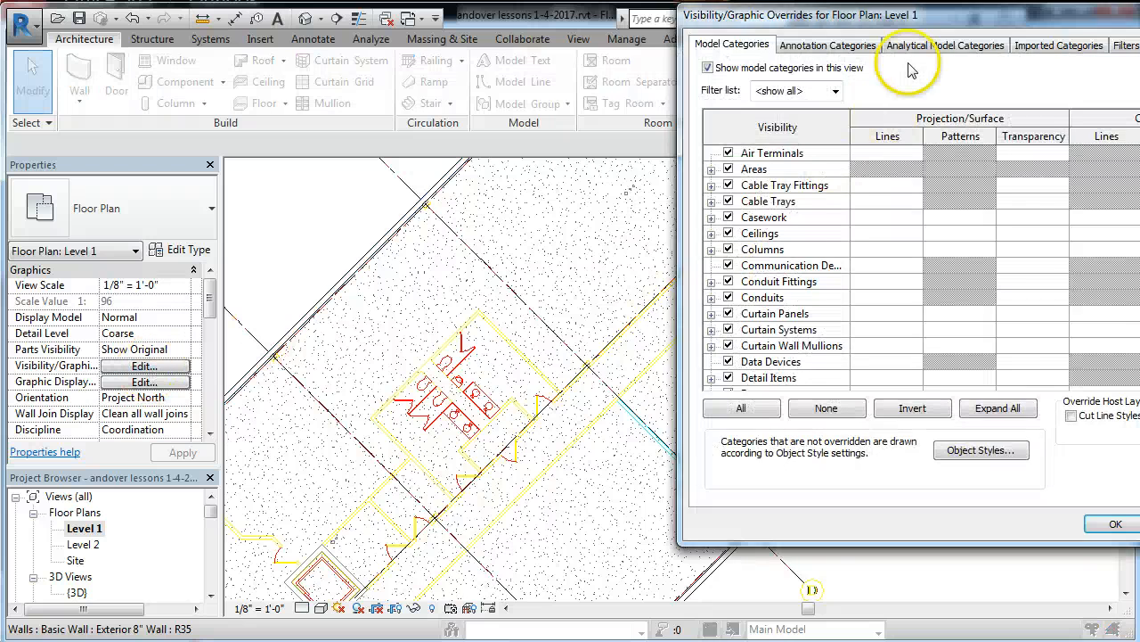
pyautogui.moveTo(967, 18); pyautogui.dragTo(608, 74)
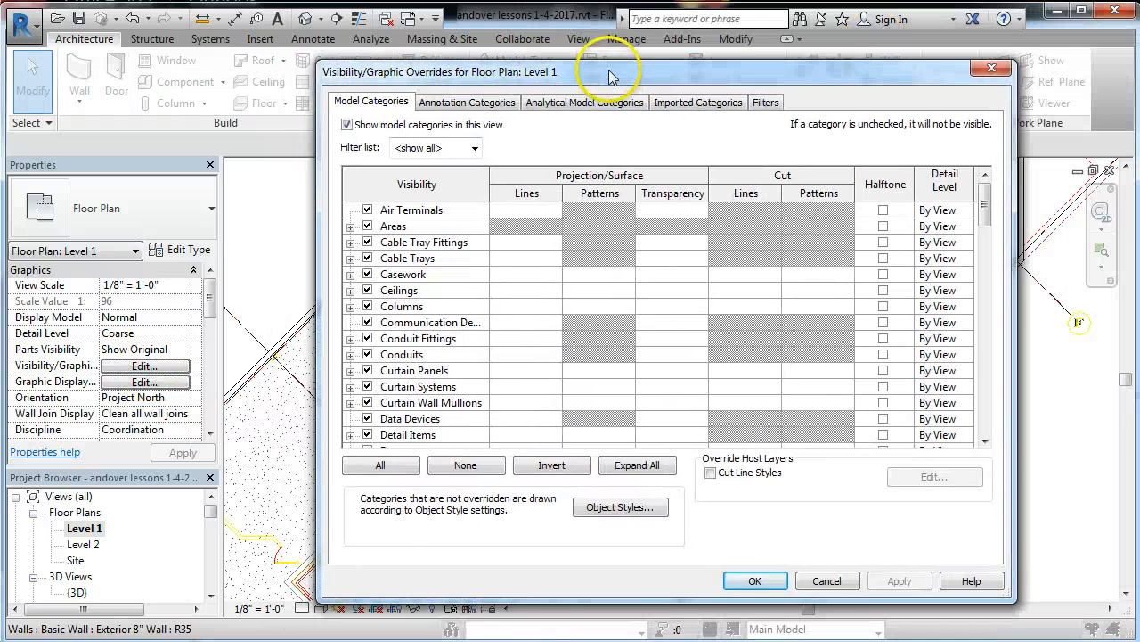
pyautogui.click(701, 105)
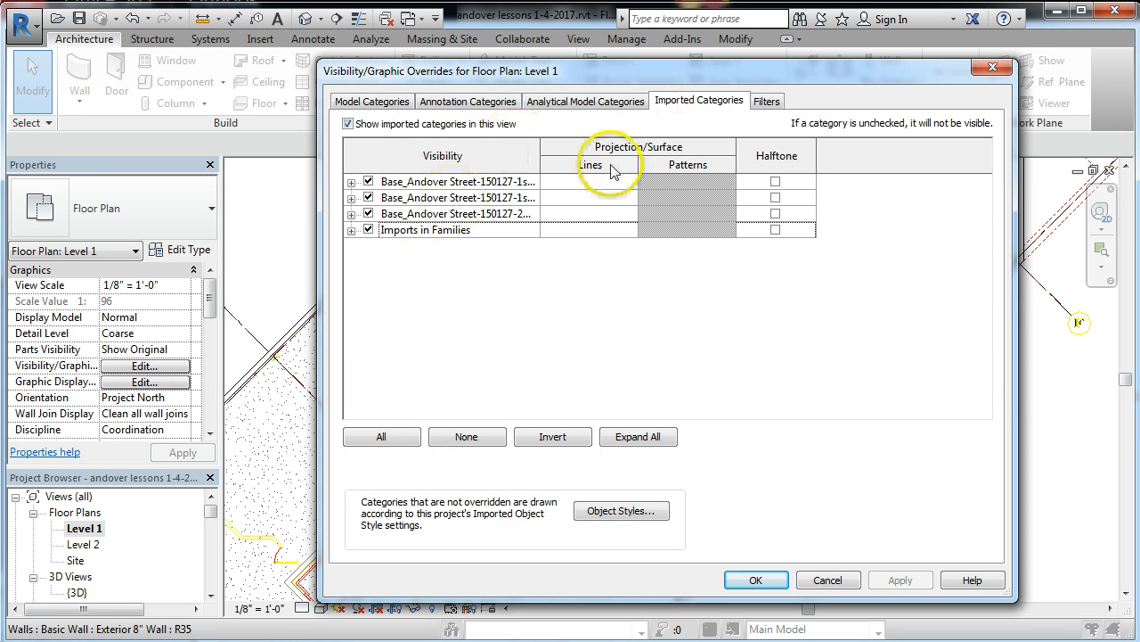
pyautogui.moveTo(540, 153); pyautogui.dragTo(611, 153)
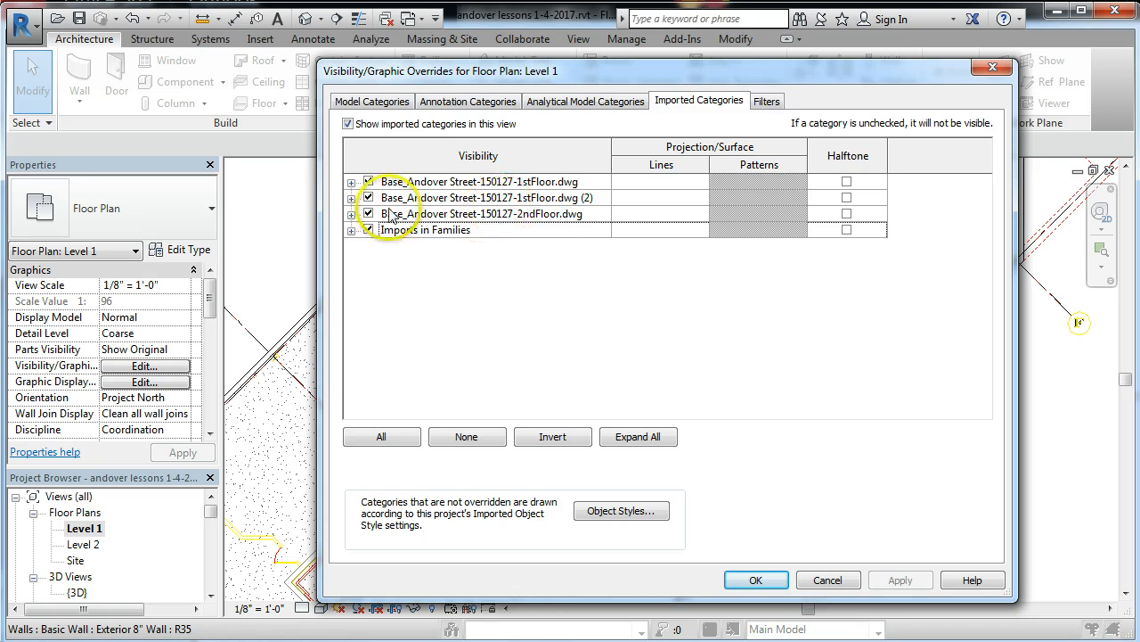
pyautogui.click(351, 182)
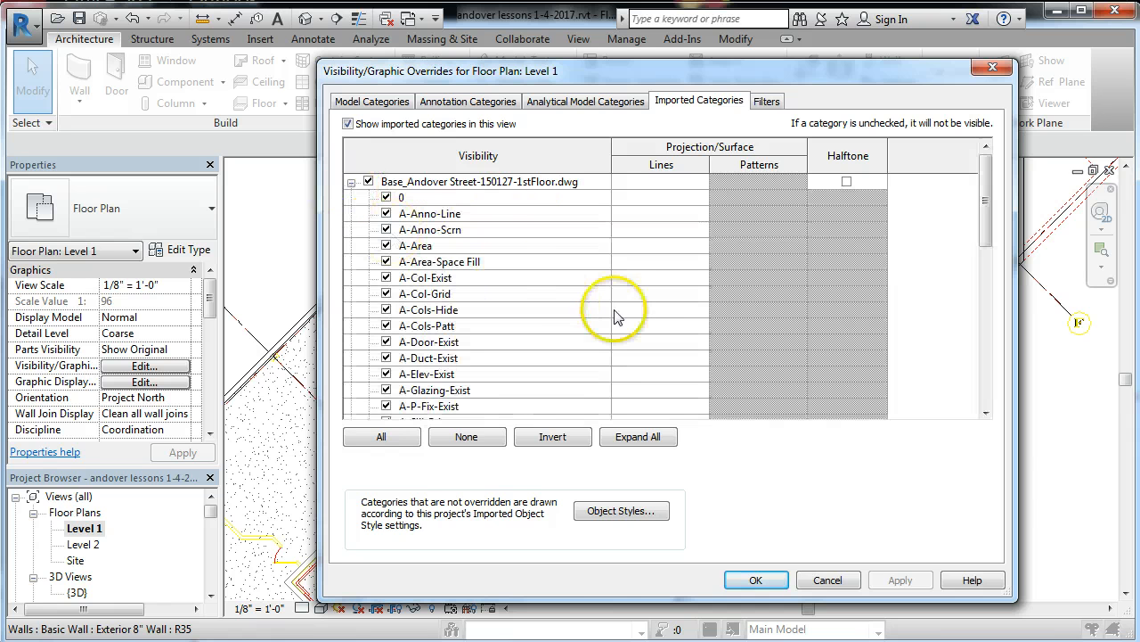
# Override the projection line weight to 4 for layers A-Wall-Abov through A-Wall-Patt of Base_Andover Street-150127-1stFloor.dwg
pyautogui.scroll(-2, 542, 323)
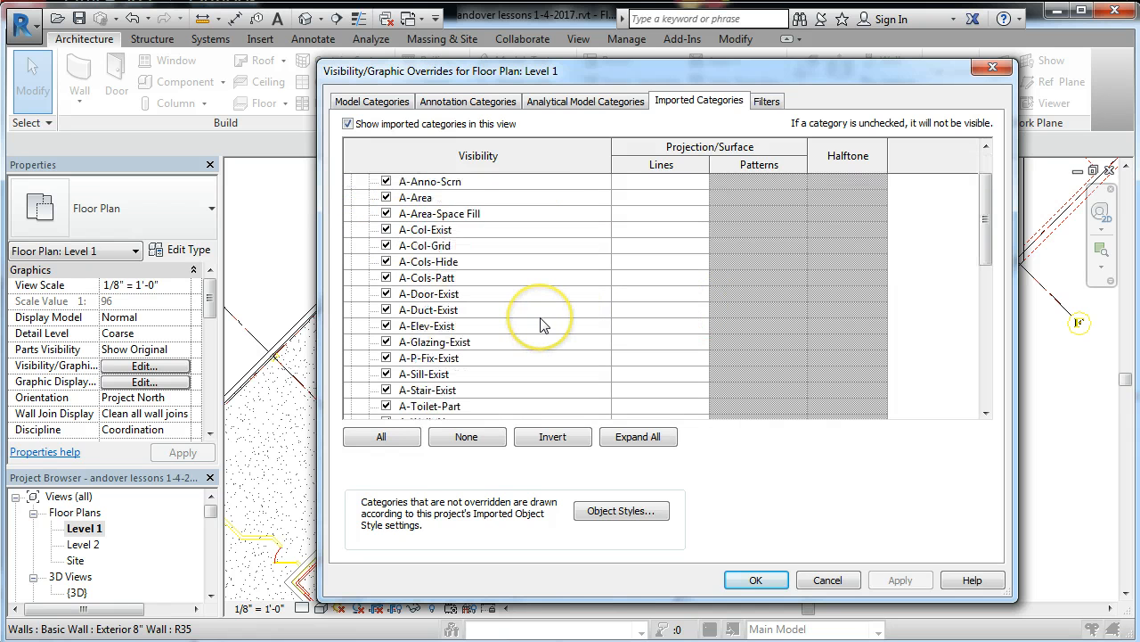
pyautogui.scroll(-4, 522, 282)
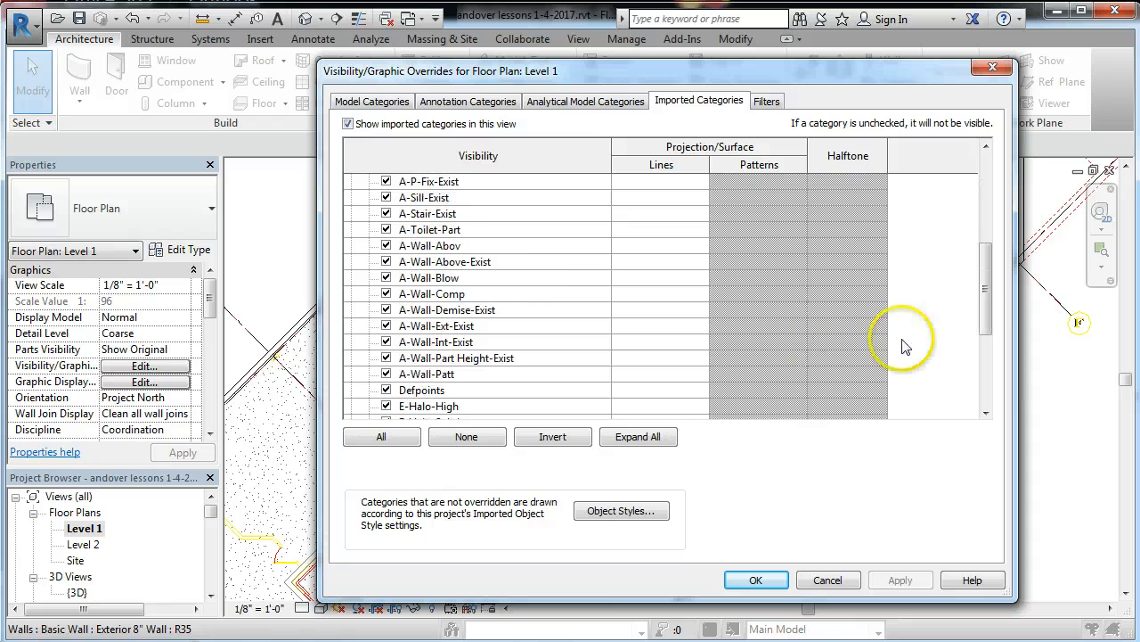
pyautogui.moveTo(993, 311)
pyautogui.mouseDown()
pyautogui.moveTo(985, 356)
pyautogui.moveTo(988, 326)
pyautogui.mouseUp()
pyautogui.moveTo(584, 85); pyautogui.dragTo(715, 93)
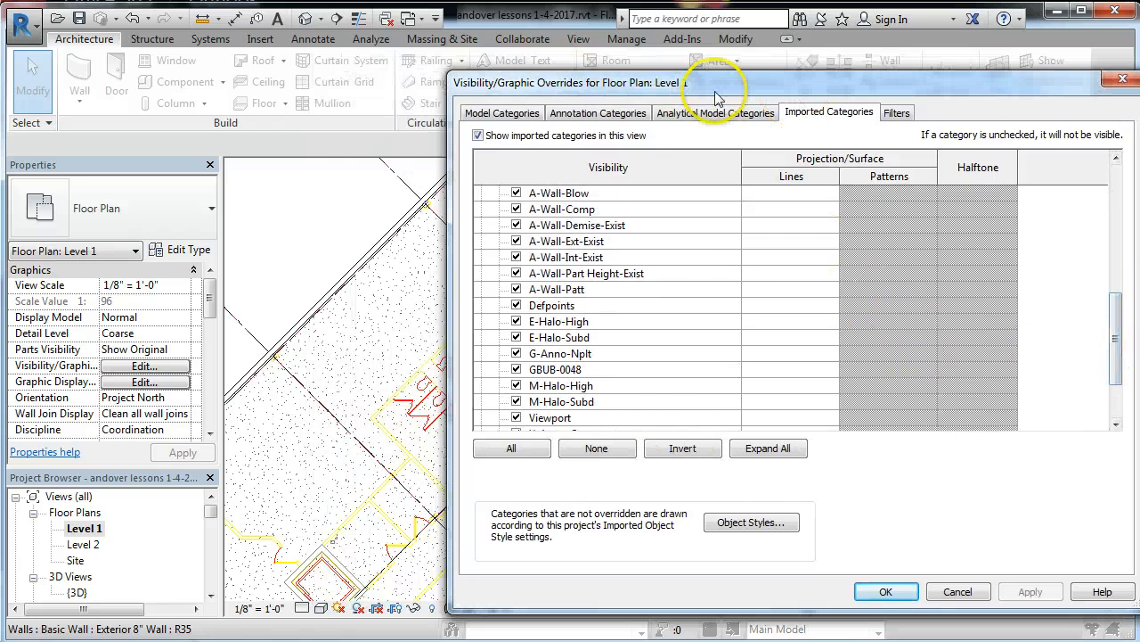
pyautogui.click(563, 288)
pyautogui.scroll(2, 588, 319)
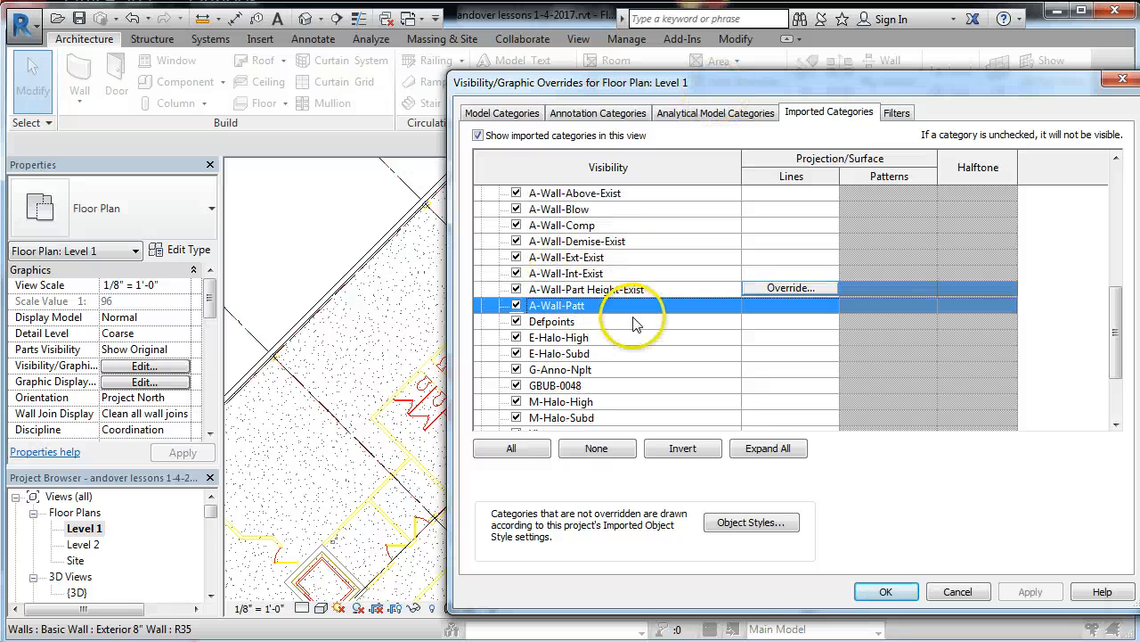
pyautogui.scroll(1, 636, 324)
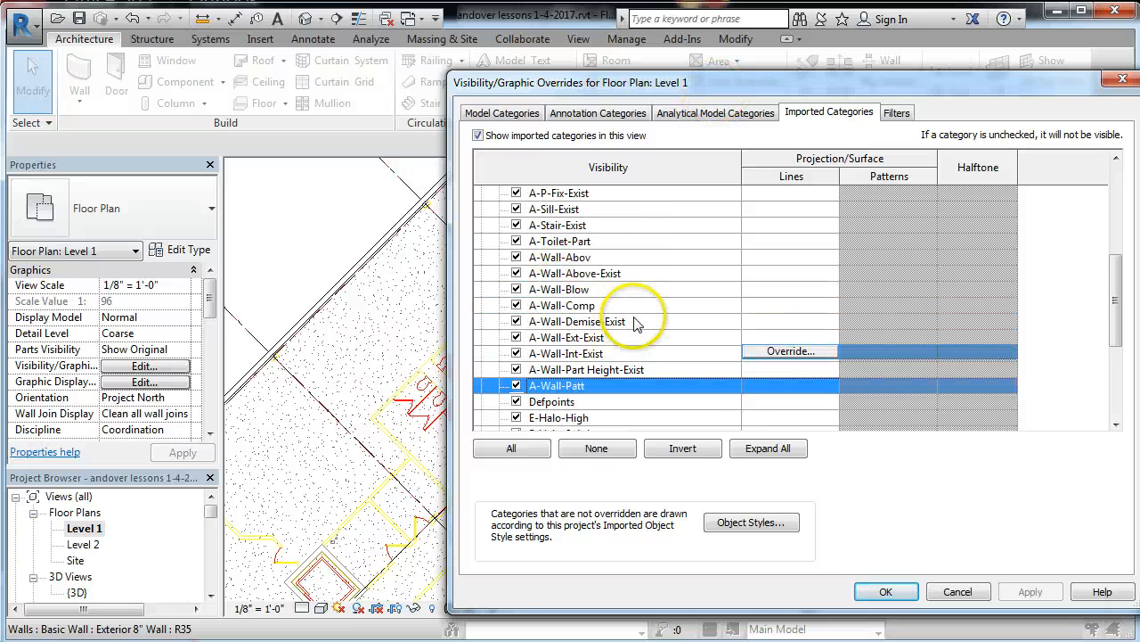
pyautogui.keyDown('shift'); pyautogui.click(583, 258); pyautogui.keyUp('shift')
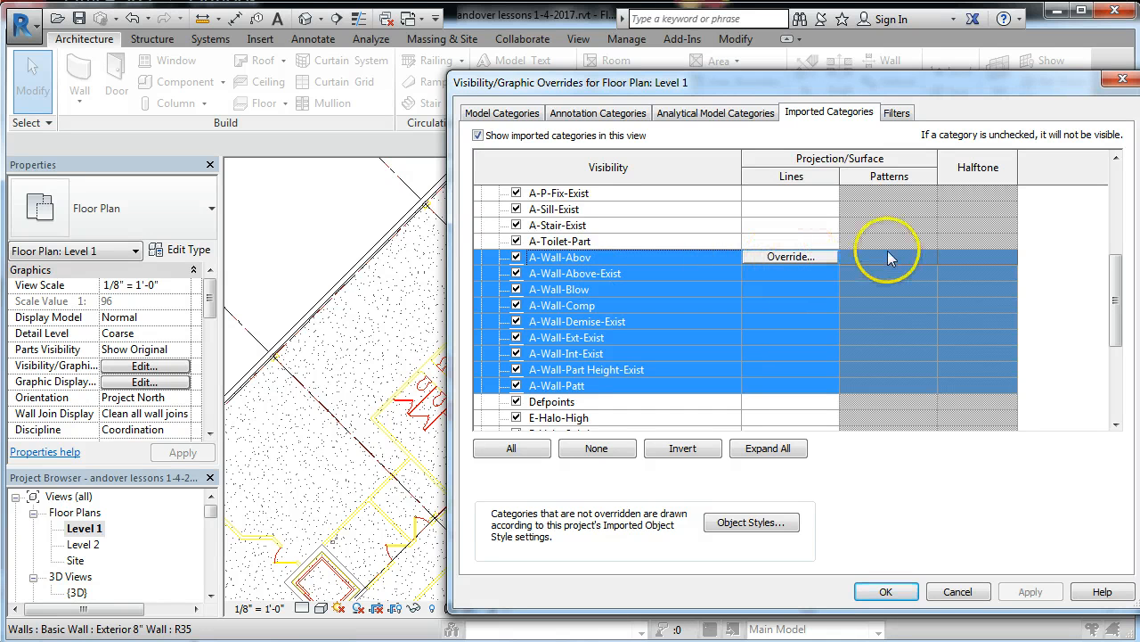
pyautogui.click(796, 257)
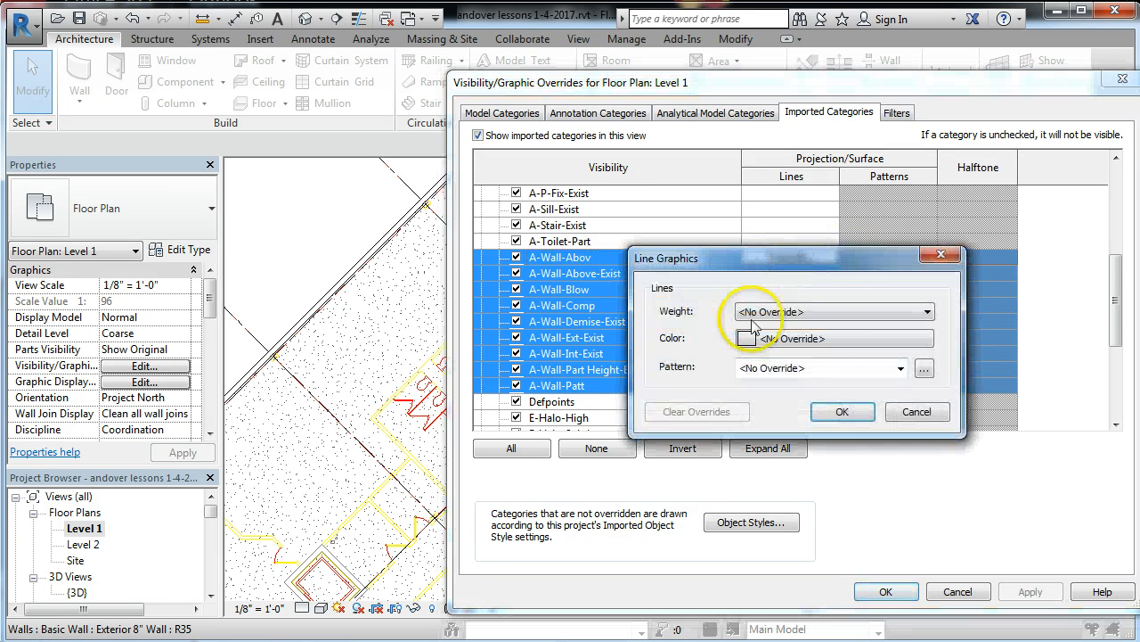
pyautogui.click(822, 312)
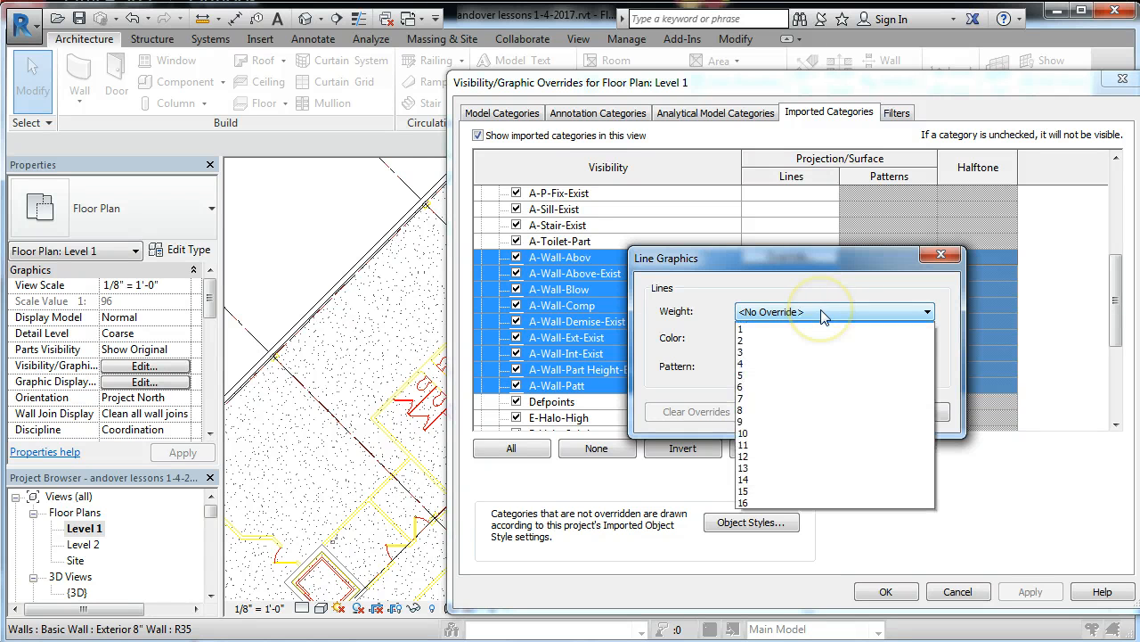
pyautogui.click(757, 374)
# Set the line color of the selected 1stFloor.dwg wall layers to blue RGB 000-128-255 and apply the overrides
pyautogui.click(849, 345)
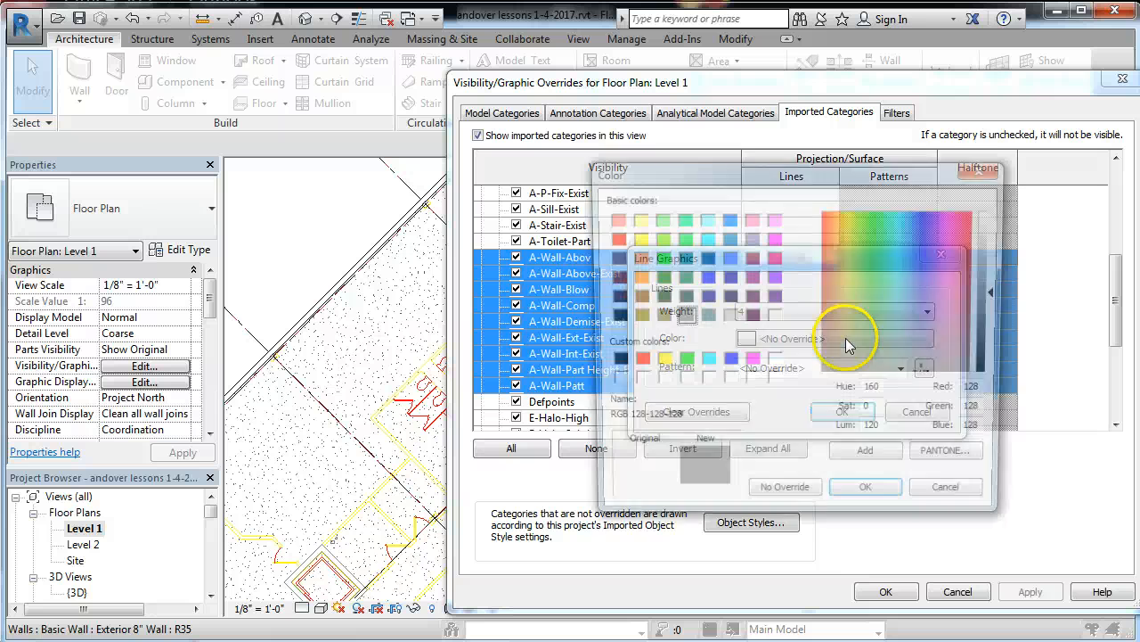
pyautogui.click(728, 219)
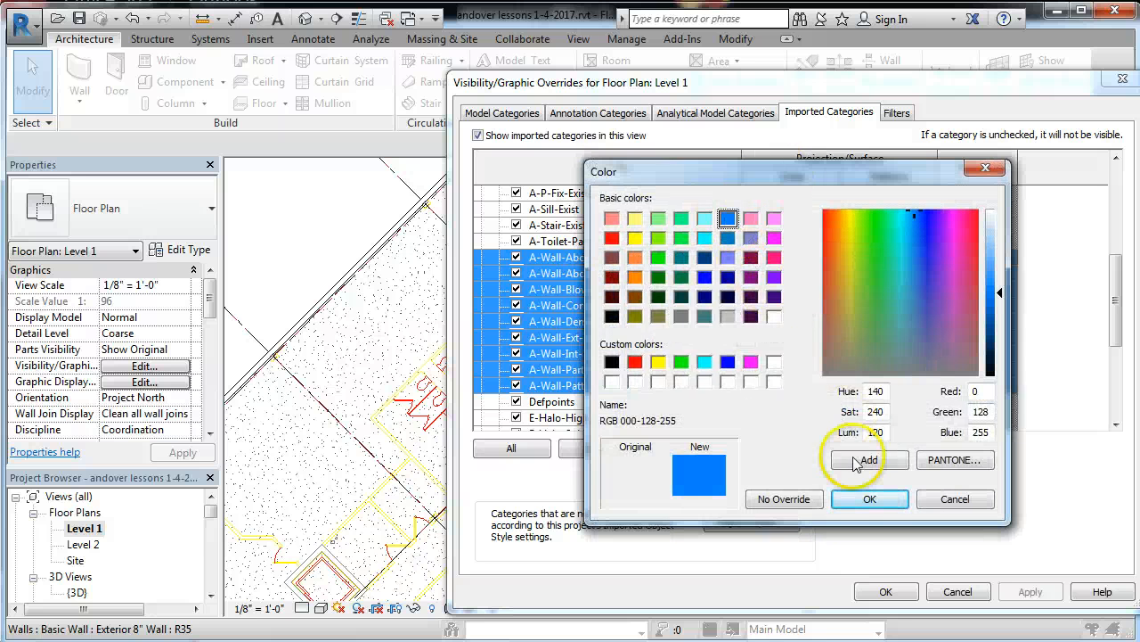
pyautogui.click(870, 499)
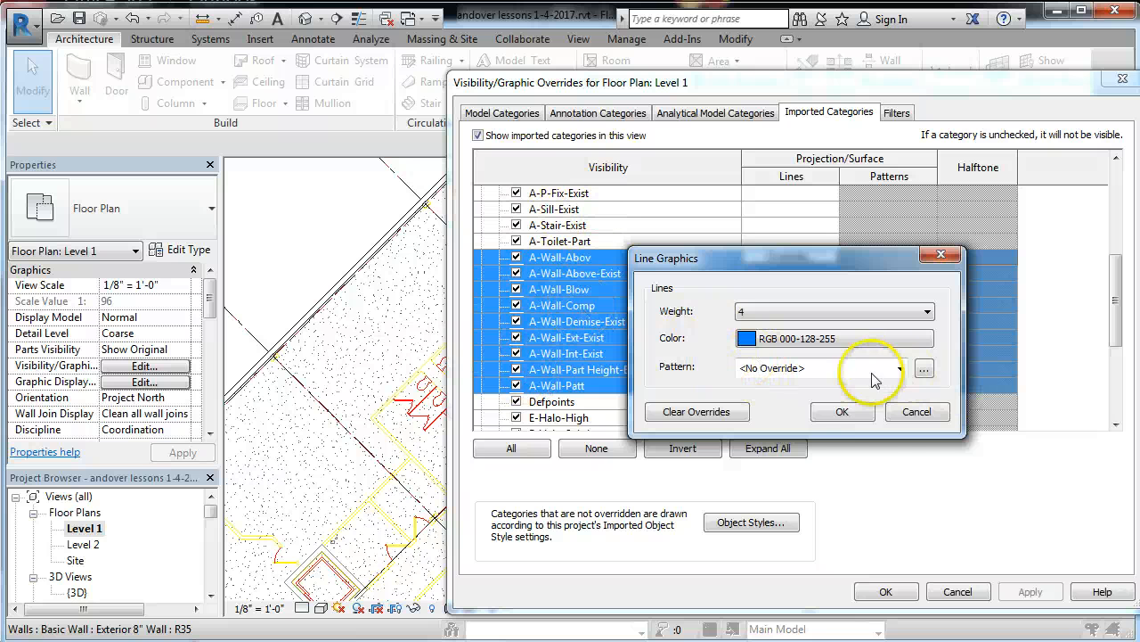
pyautogui.click(841, 414)
pyautogui.click(1031, 592)
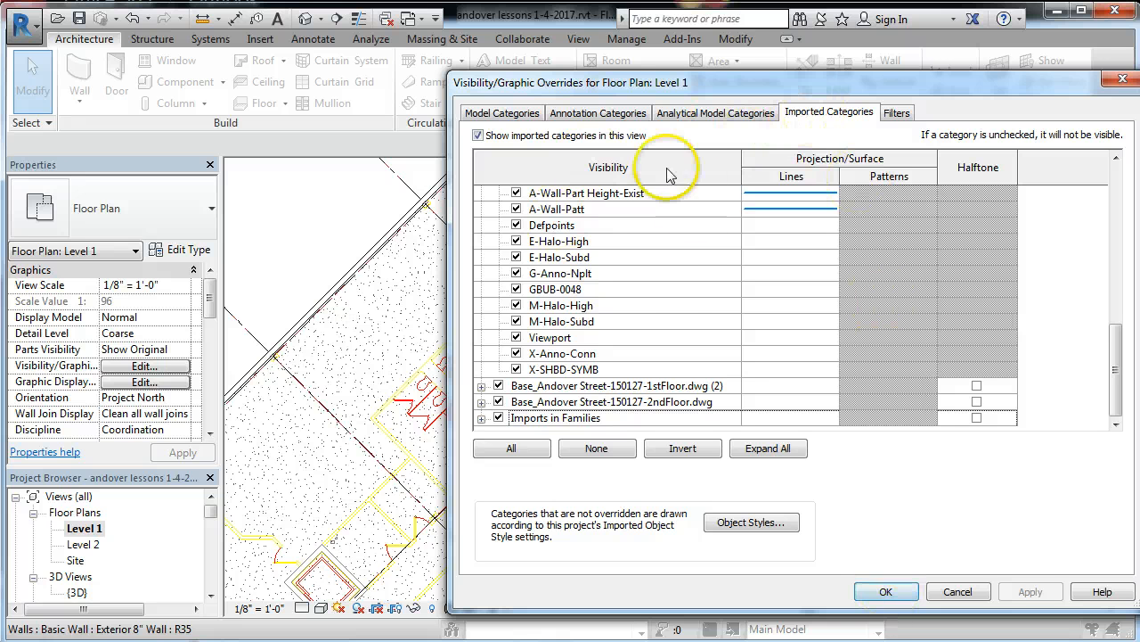
# Override the line weight to 4 for layers A-Wall-Abov through A-Wall-Patt of the second import, Base_Andover Street-150127-1stFloor.dwg (2)
pyautogui.click(686, 290)
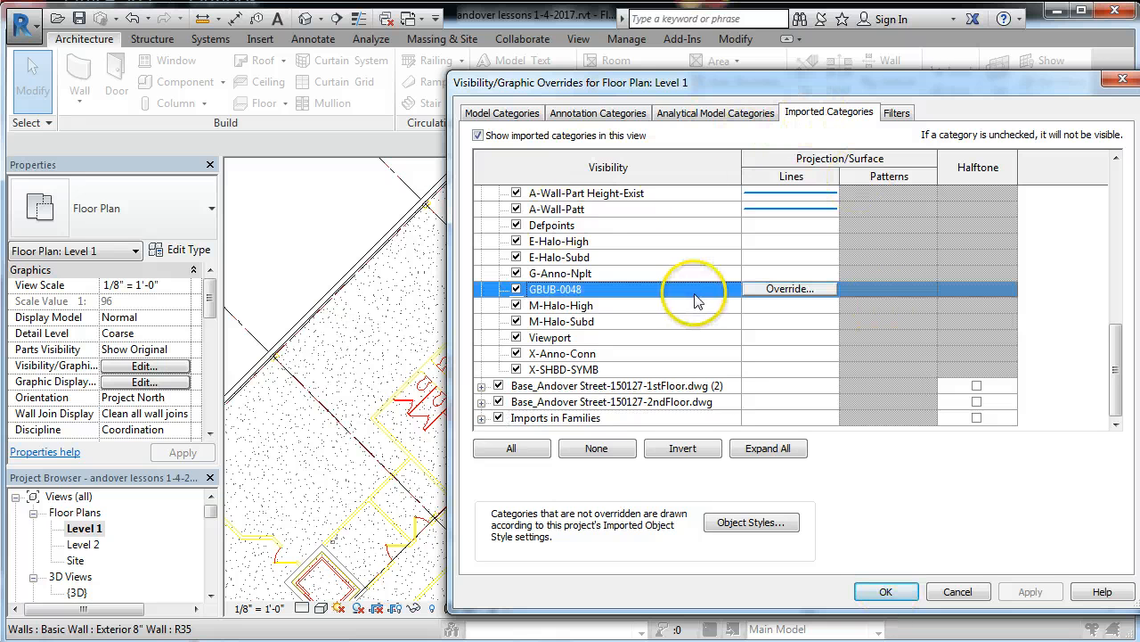
pyautogui.click(481, 386)
pyautogui.click(619, 273)
pyautogui.scroll(-2, 622, 276)
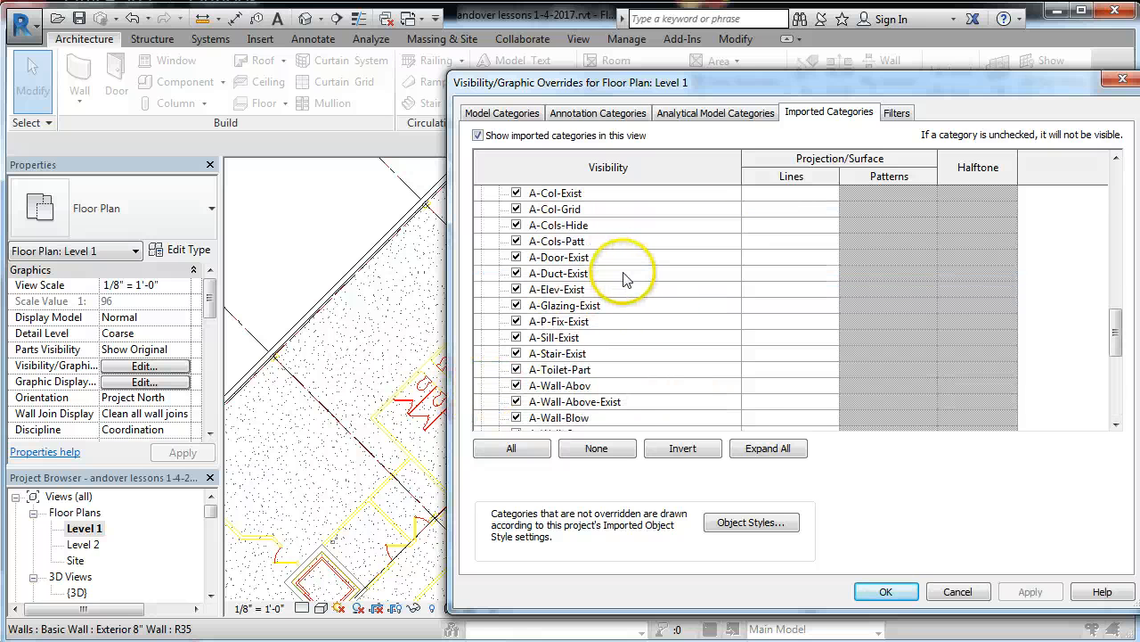
pyautogui.click(587, 386)
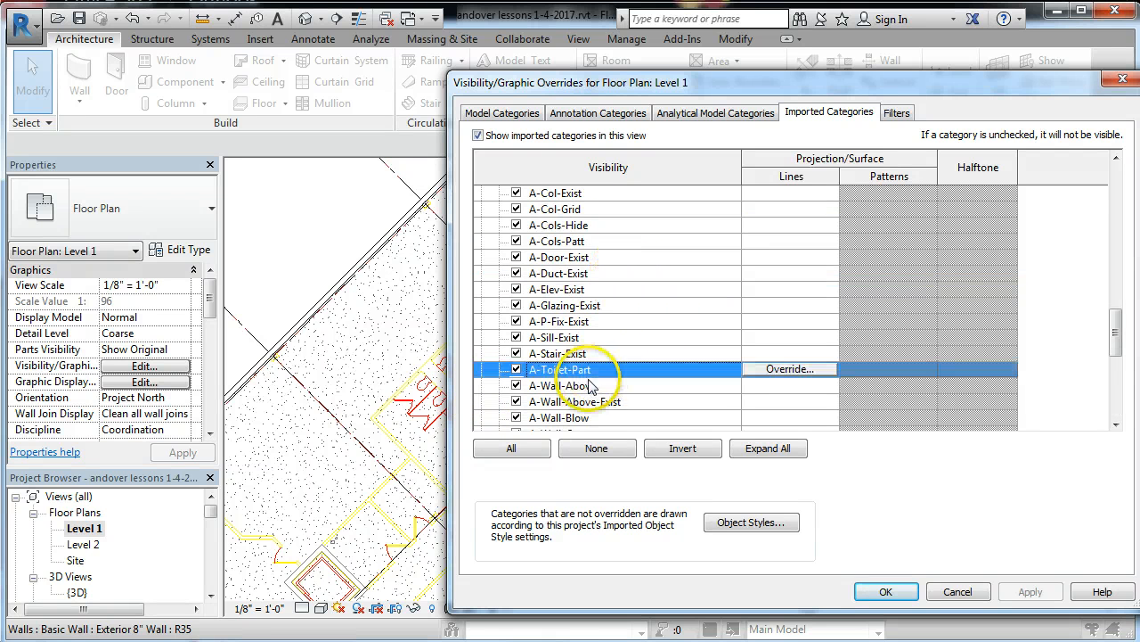
pyautogui.scroll(-2, 662, 347)
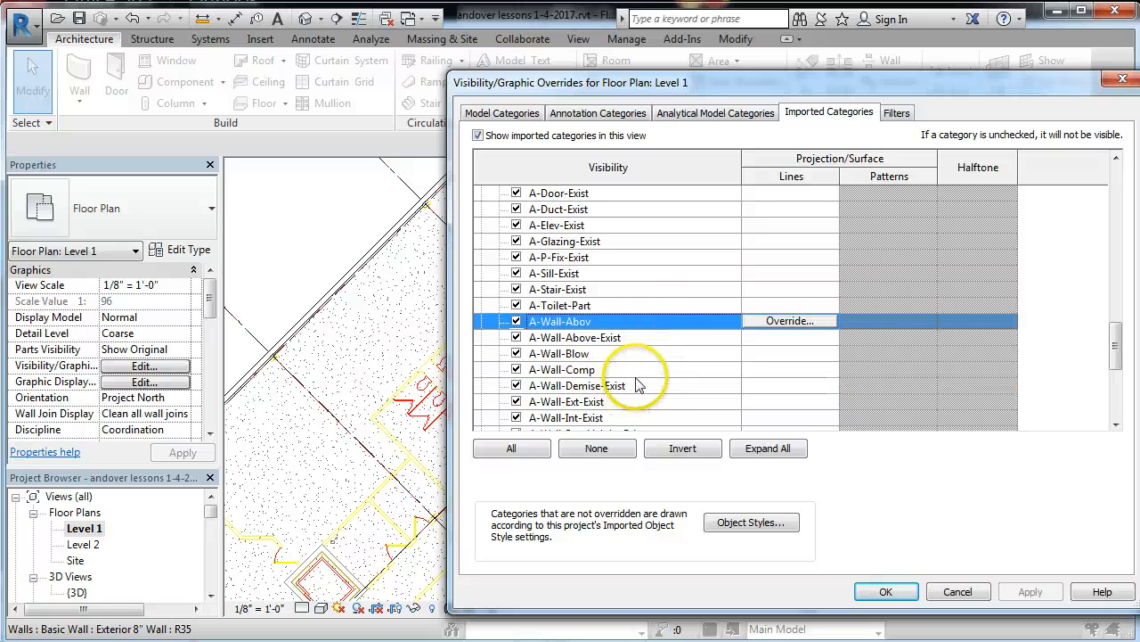
pyautogui.scroll(-1, 636, 383)
pyautogui.keyDown('shift'); pyautogui.click(593, 403); pyautogui.keyUp('shift')
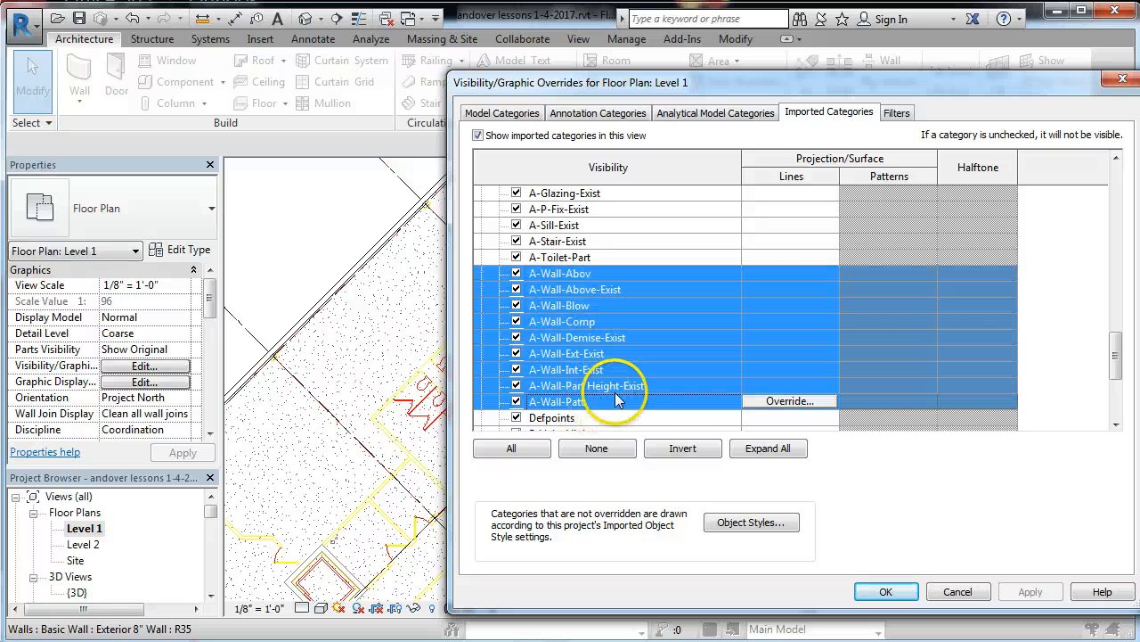
pyautogui.click(790, 402)
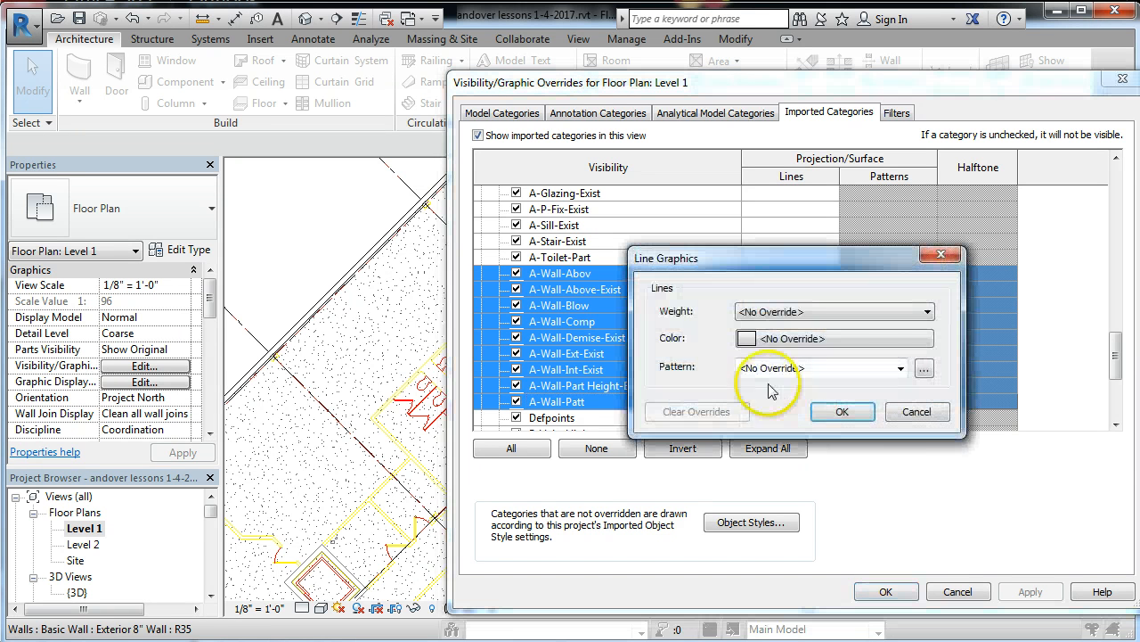
pyautogui.click(832, 314)
pyautogui.click(790, 375)
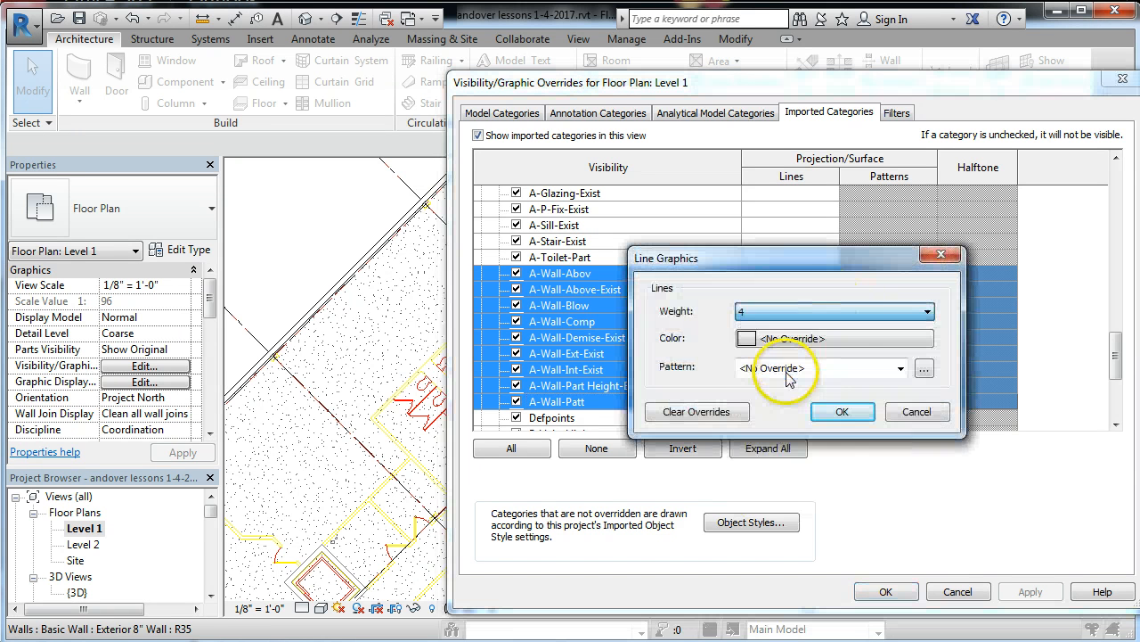
# Set the line color of the selected 1stFloor.dwg (2) wall layers to blue RGB 000-128-255, and apply the overrides to the plan
pyautogui.click(854, 344)
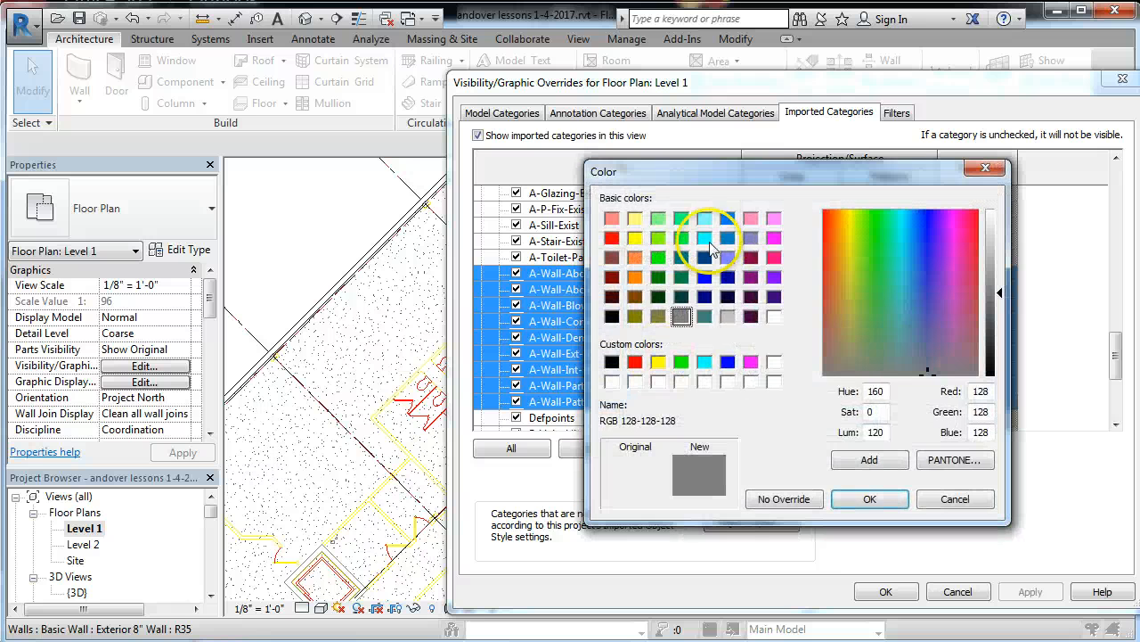
pyautogui.click(727, 217)
pyautogui.click(870, 498)
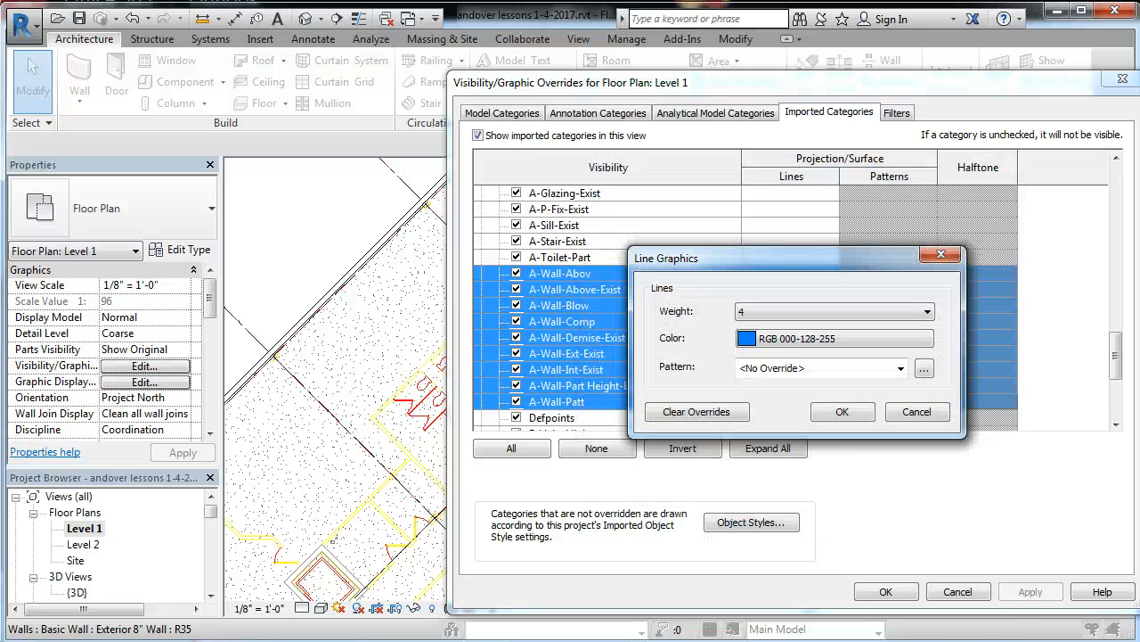
pyautogui.click(842, 412)
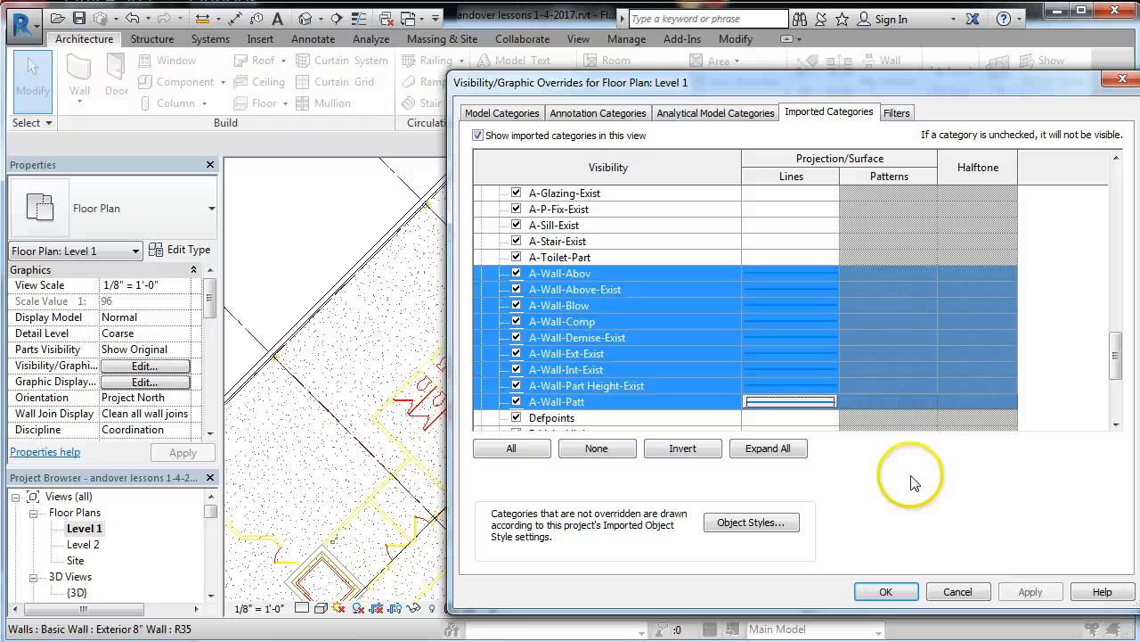
pyautogui.click(1031, 594)
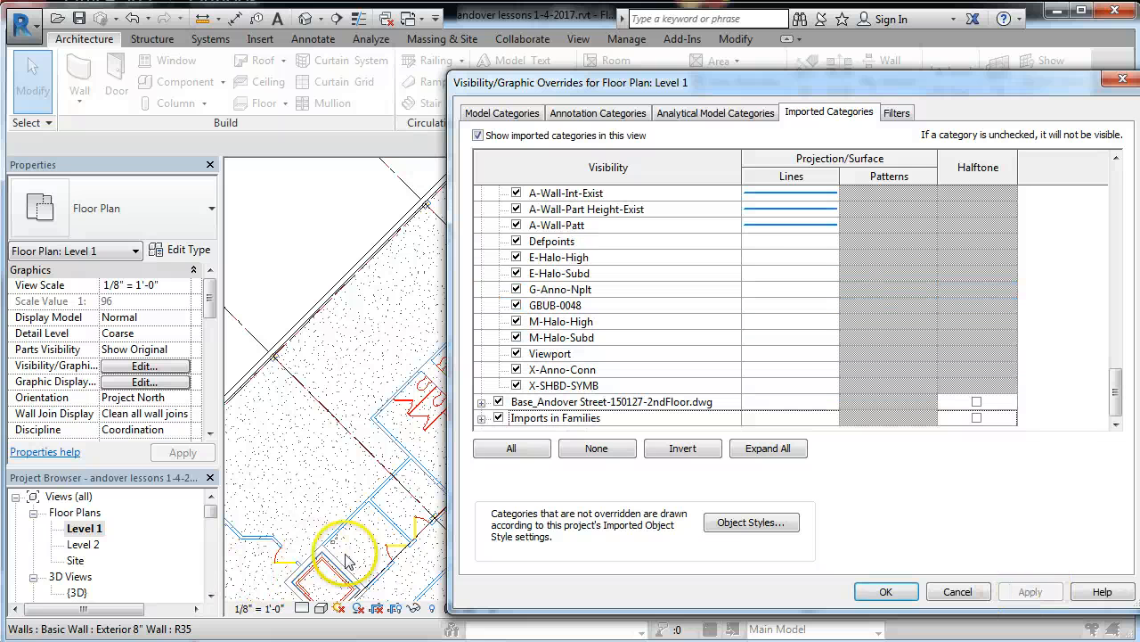
pyautogui.click(891, 592)
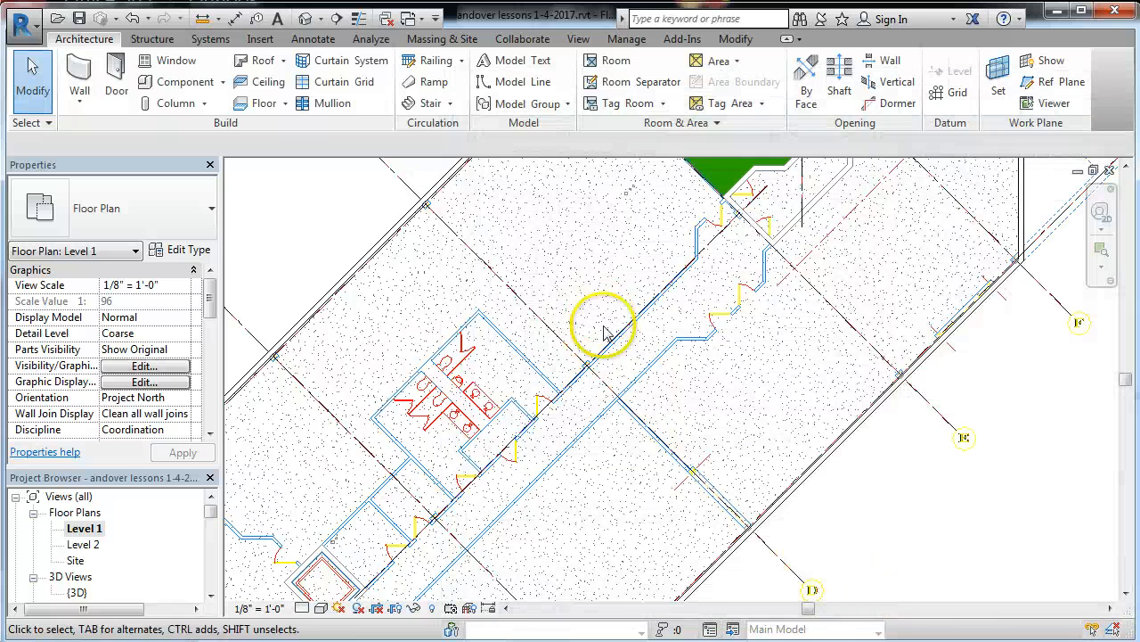
pyautogui.scroll(-1, 605, 332)
pyautogui.scroll(1, 321, 541)
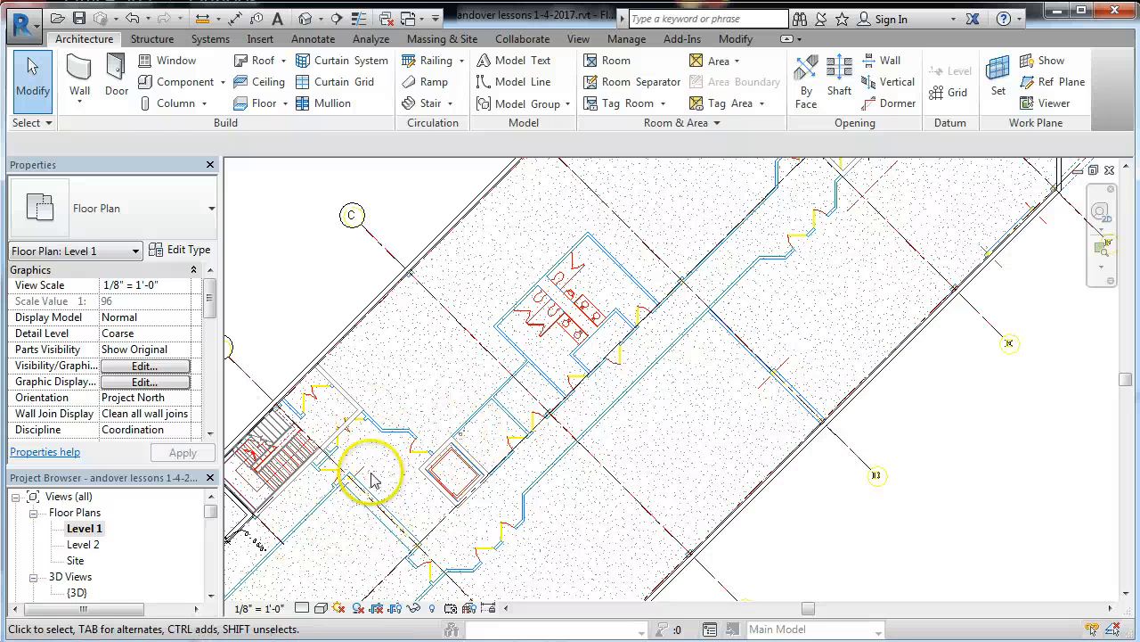
# Examine the blue wall lines of the imported drawing along the corridor, restrooms and elevator on the Level 1 plan
pyautogui.scroll(1, 370, 478)
pyautogui.scroll(-2, 321, 455)
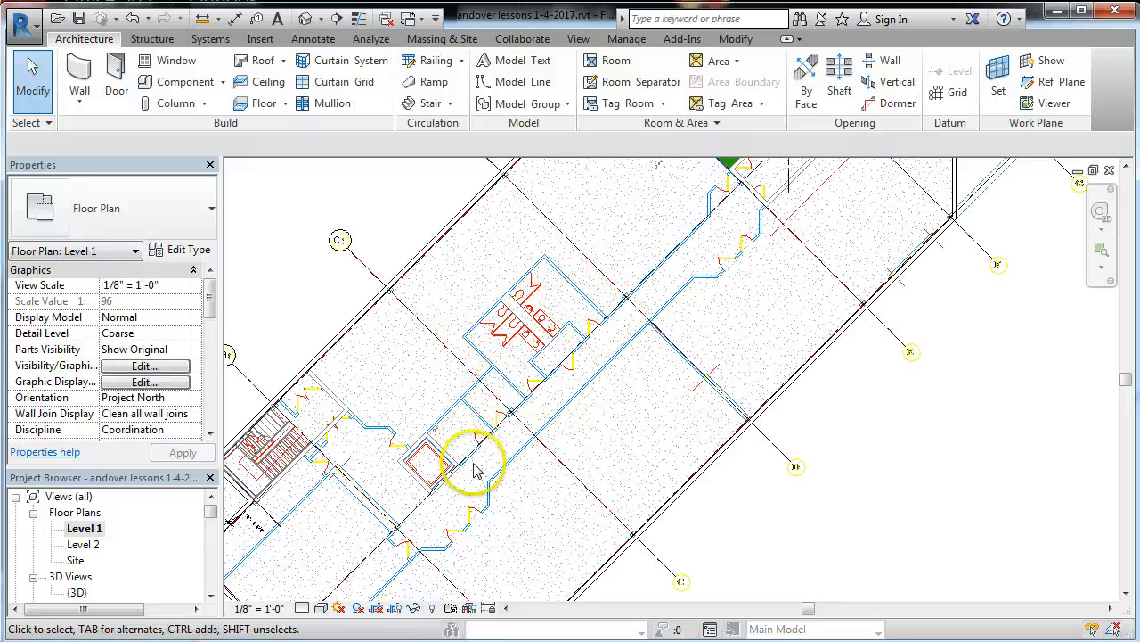
pyautogui.scroll(2, 472, 466)
pyautogui.scroll(-2, 410, 508)
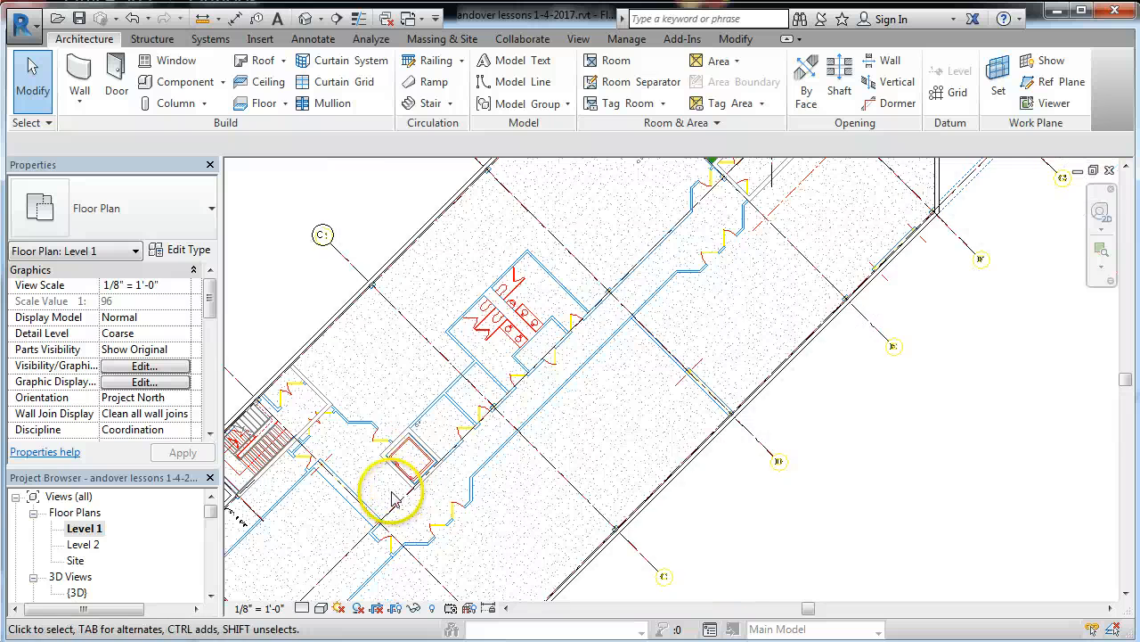
pyautogui.scroll(-2, 395, 499)
pyautogui.scroll(2, 524, 309)
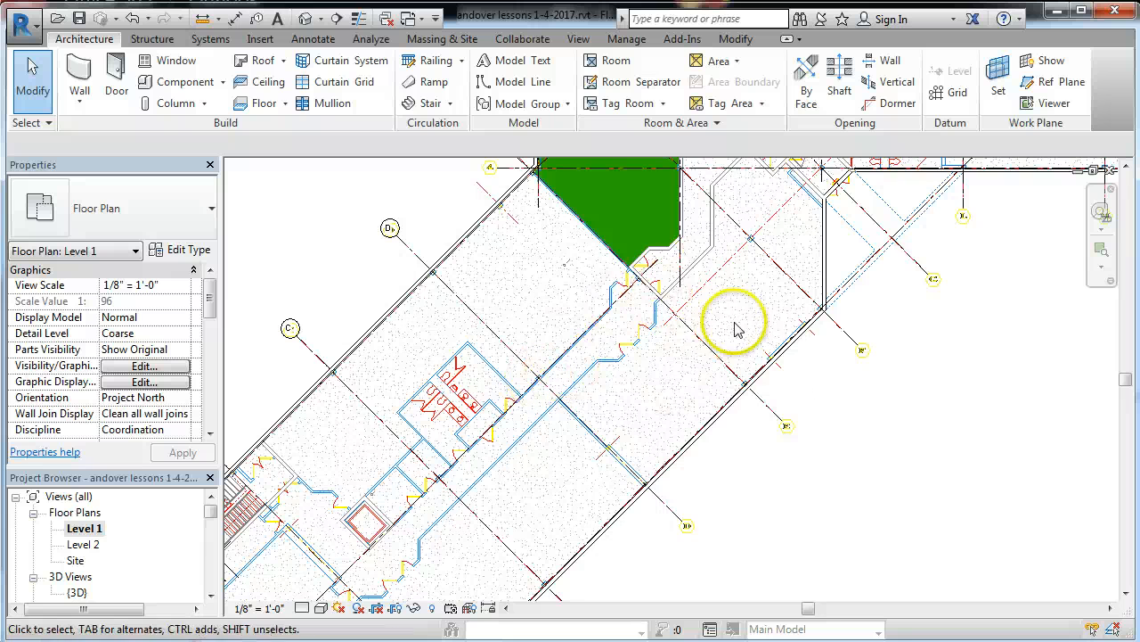
pyautogui.scroll(-4, 704, 343)
pyautogui.scroll(3, 412, 457)
pyautogui.scroll(3, 342, 350)
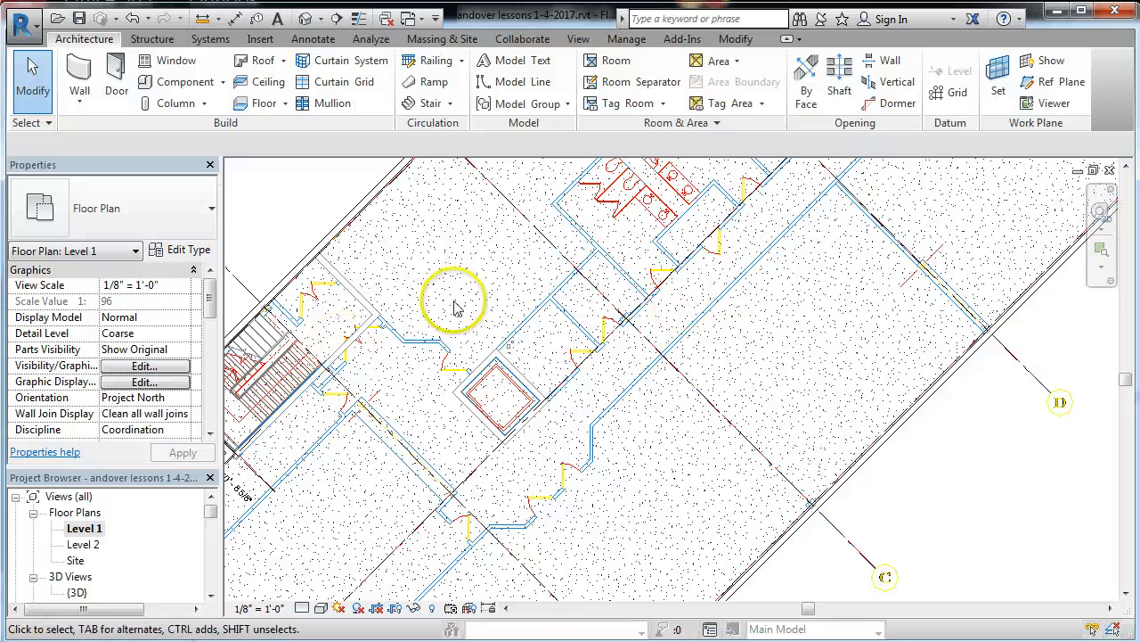
pyautogui.scroll(3, 381, 334)
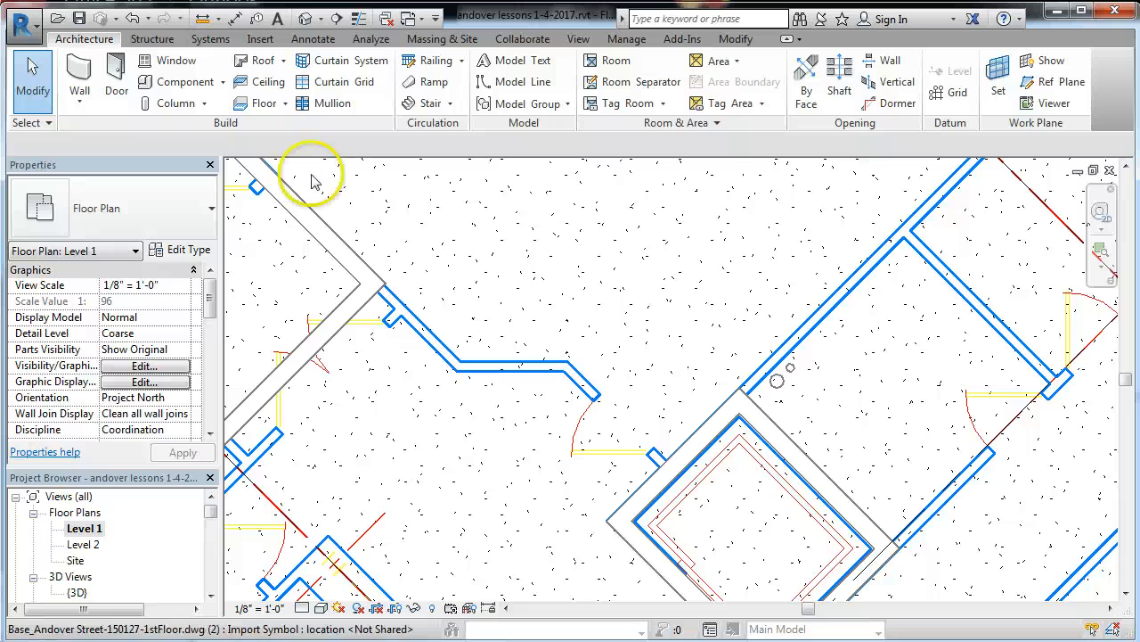
# Start the Wall tool with the Generic - 6" type and duplicate that type as "Demising Wall type 5"
pyautogui.click(87, 68)
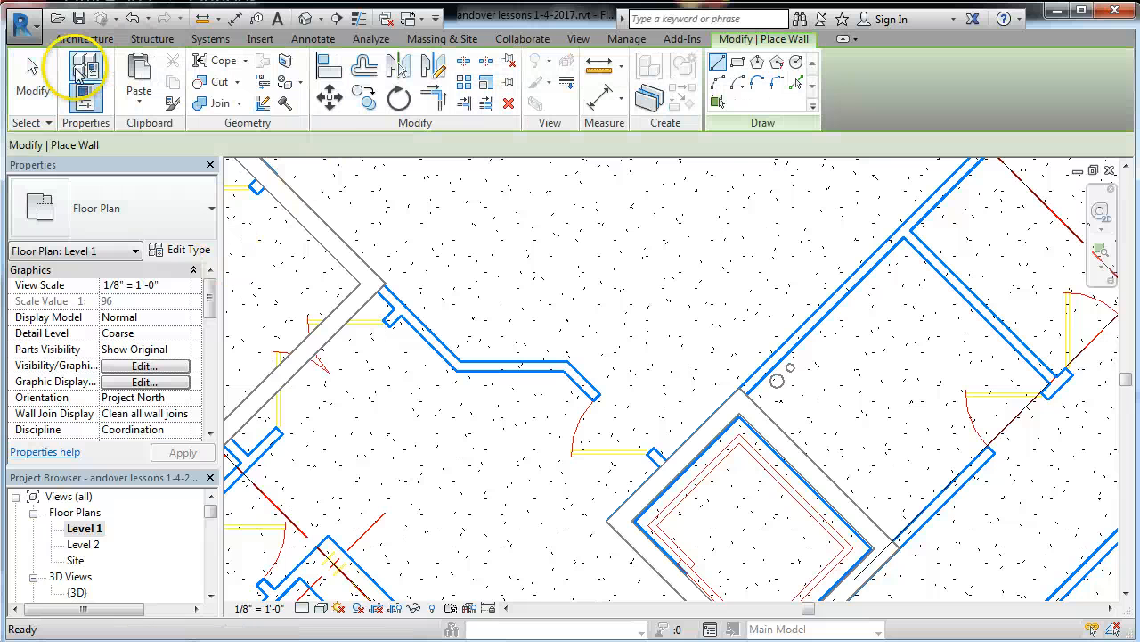
pyautogui.click(172, 230)
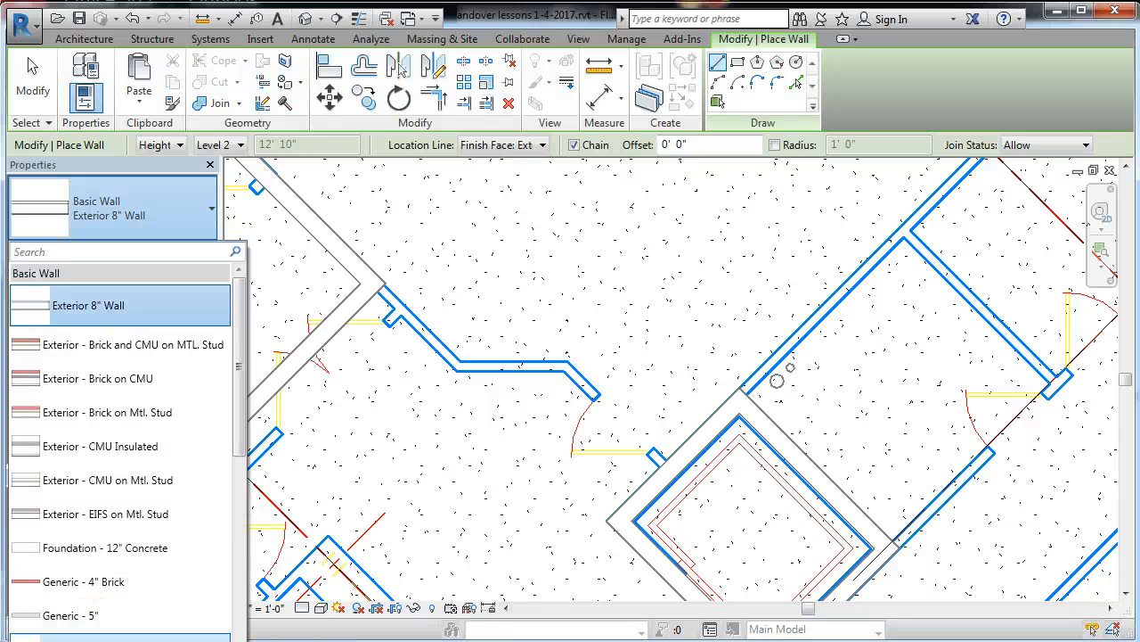
pyautogui.click(54, 636)
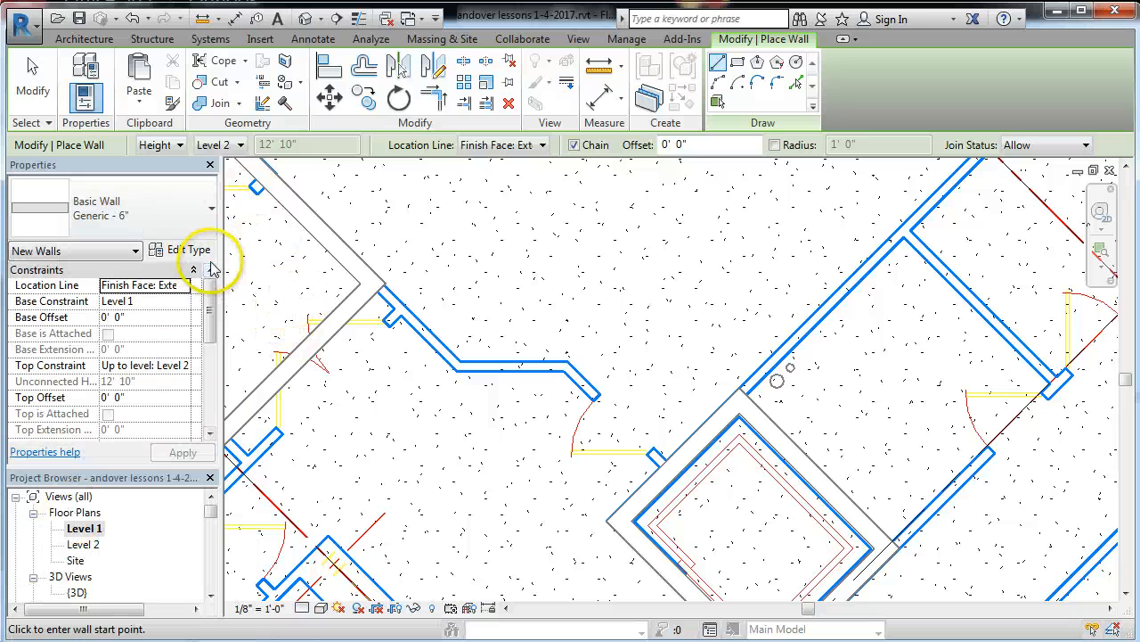
pyautogui.click(165, 253)
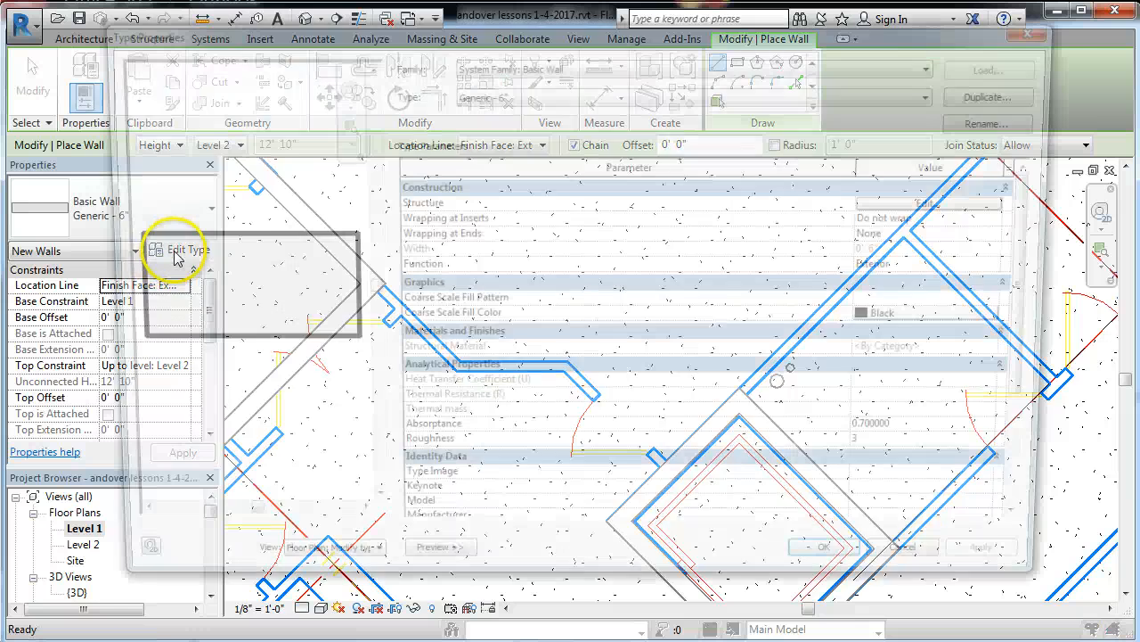
pyautogui.click(1007, 93)
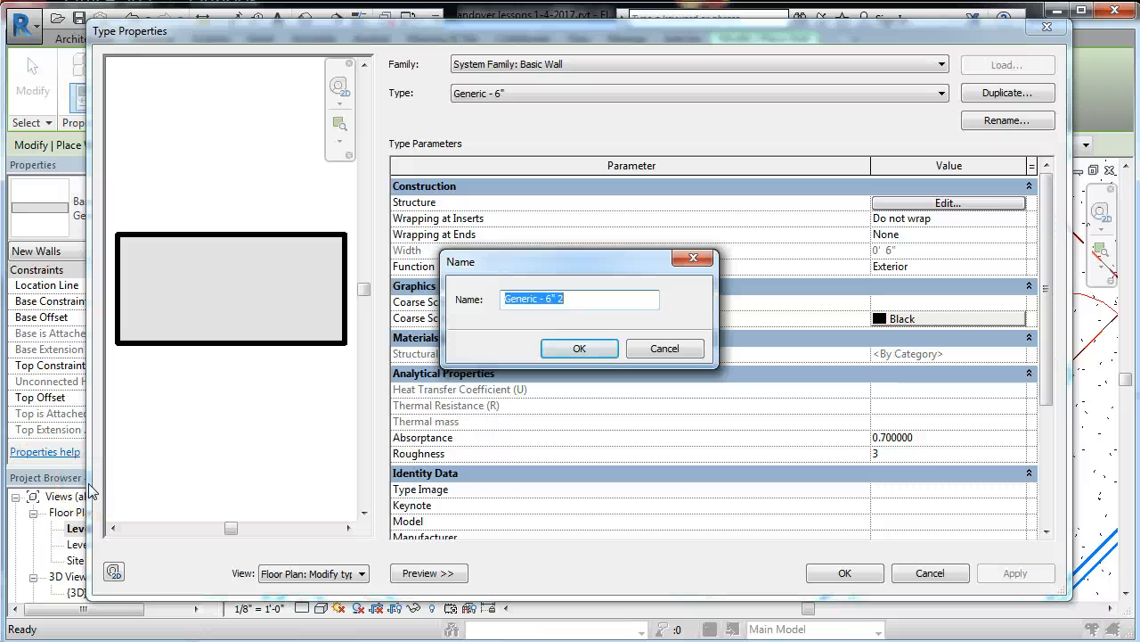
pyautogui.write('emisin')
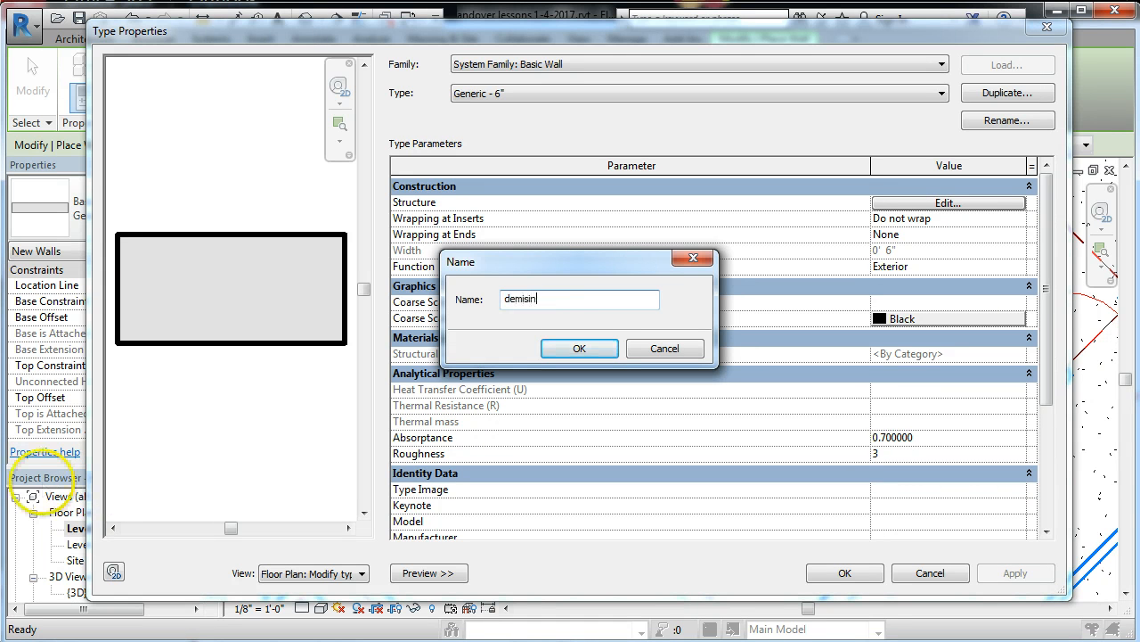
pyautogui.write('g Wall type 5')
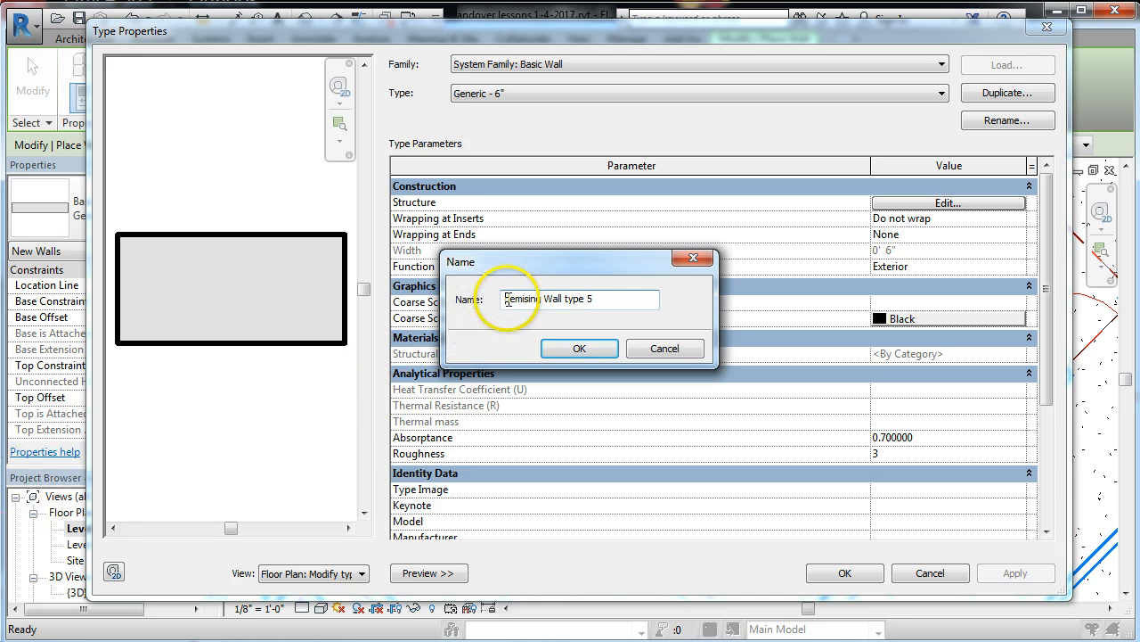
pyautogui.write('D')
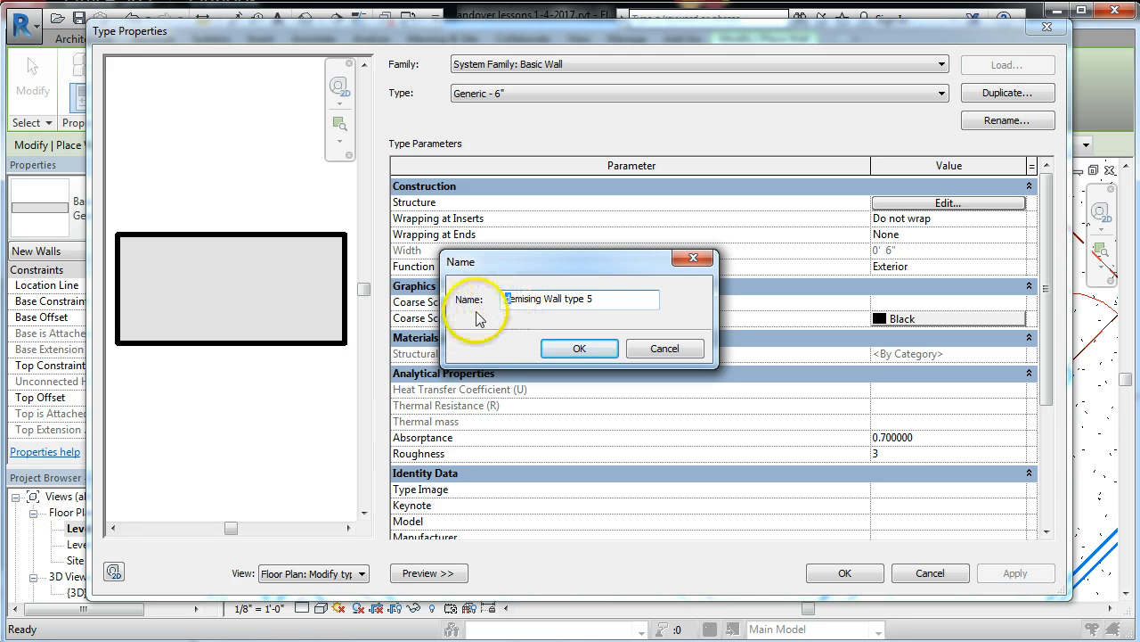
pyautogui.click(583, 348)
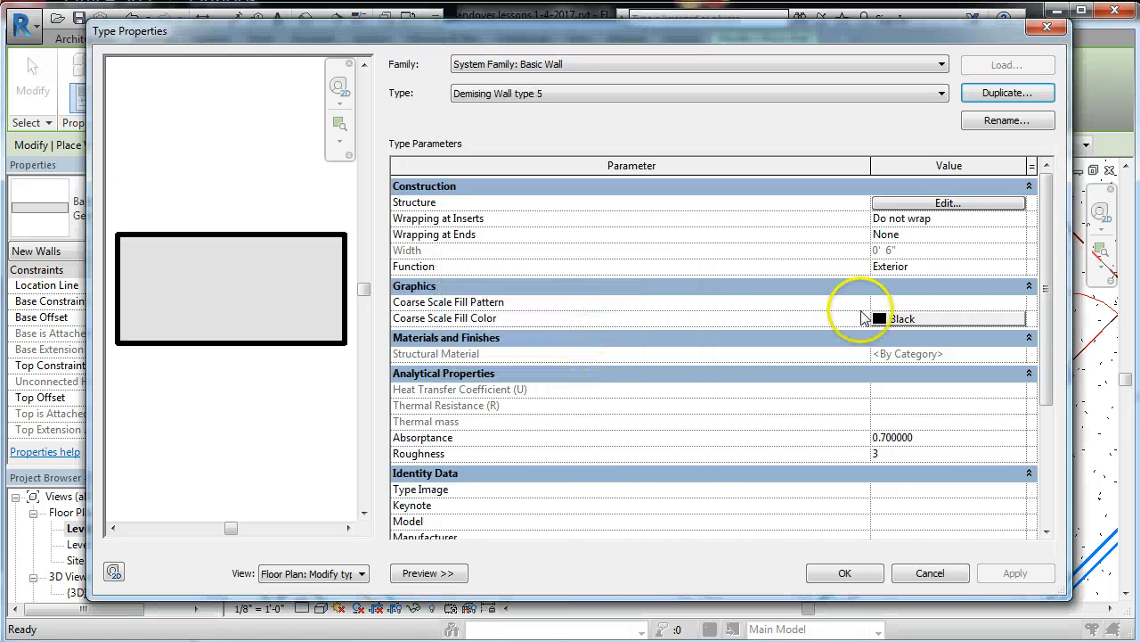
# In the new wall type's assembly, set the structure layer's thickness to 3 5/8"
pyautogui.click(948, 203)
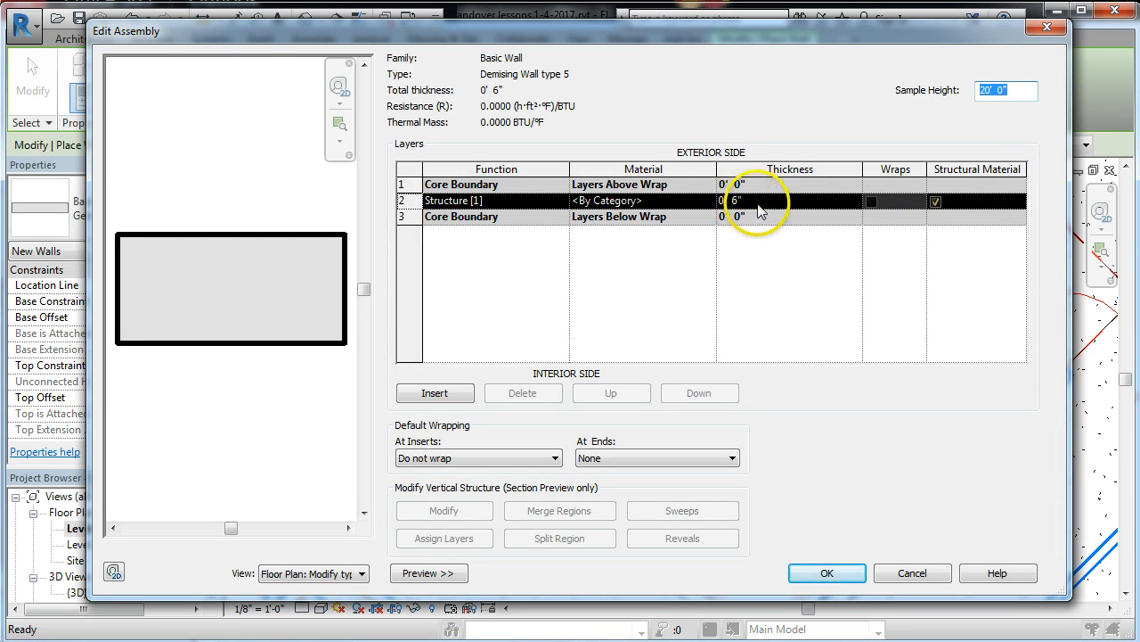
pyautogui.click(731, 200)
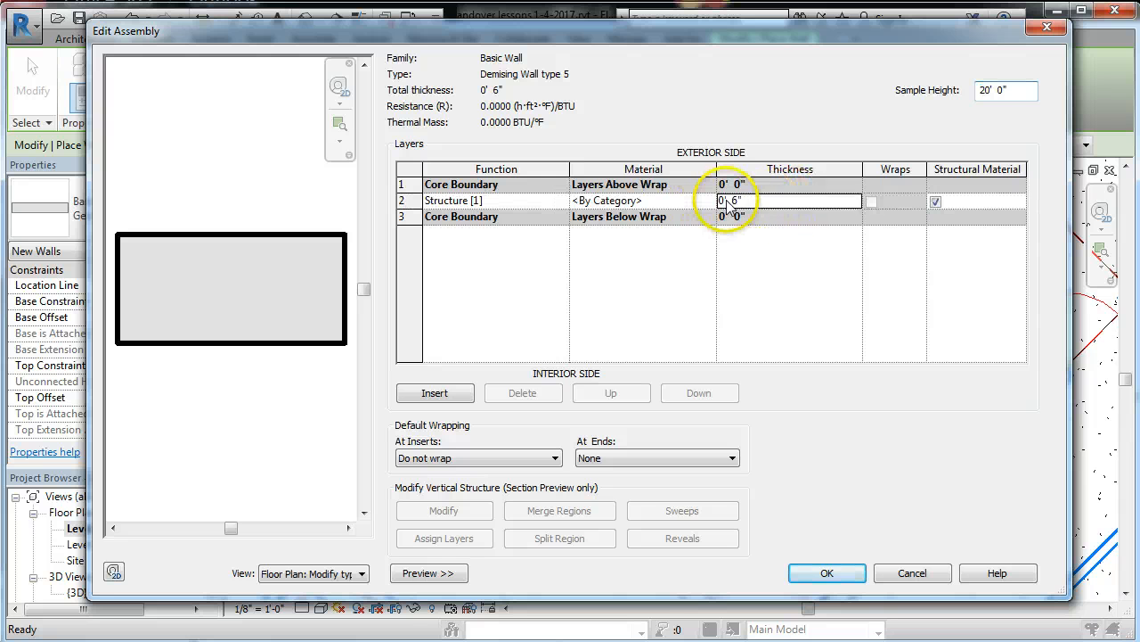
pyautogui.doubleClick(734, 200)
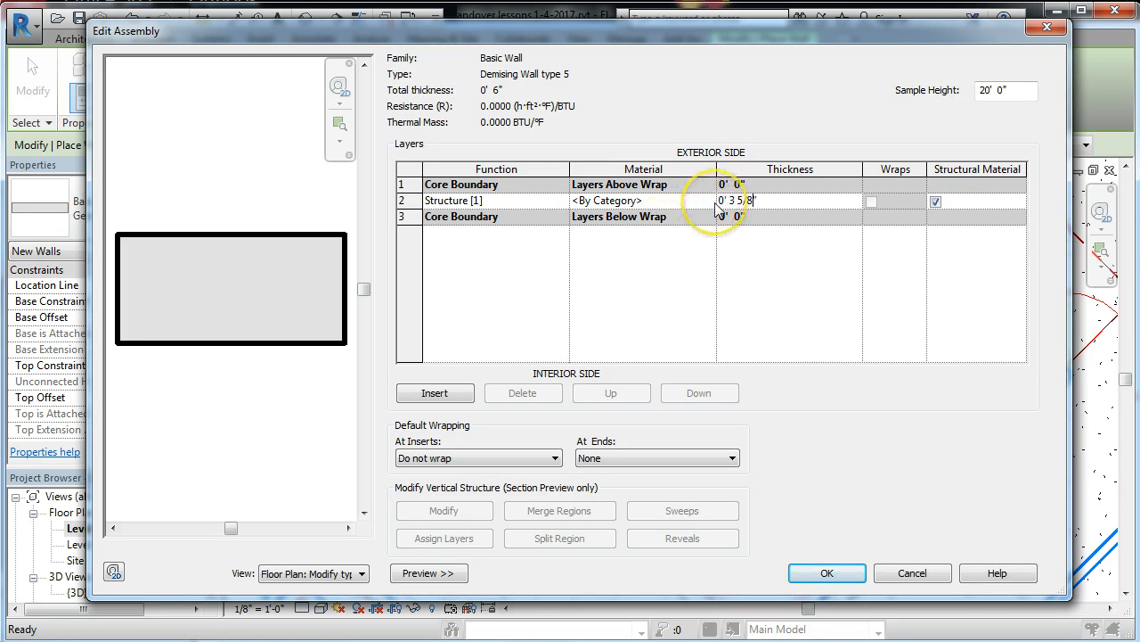
# Assign the Metal Stud Layer material from the Metal category to the structure layer
pyautogui.click(715, 204)
pyautogui.click(710, 201)
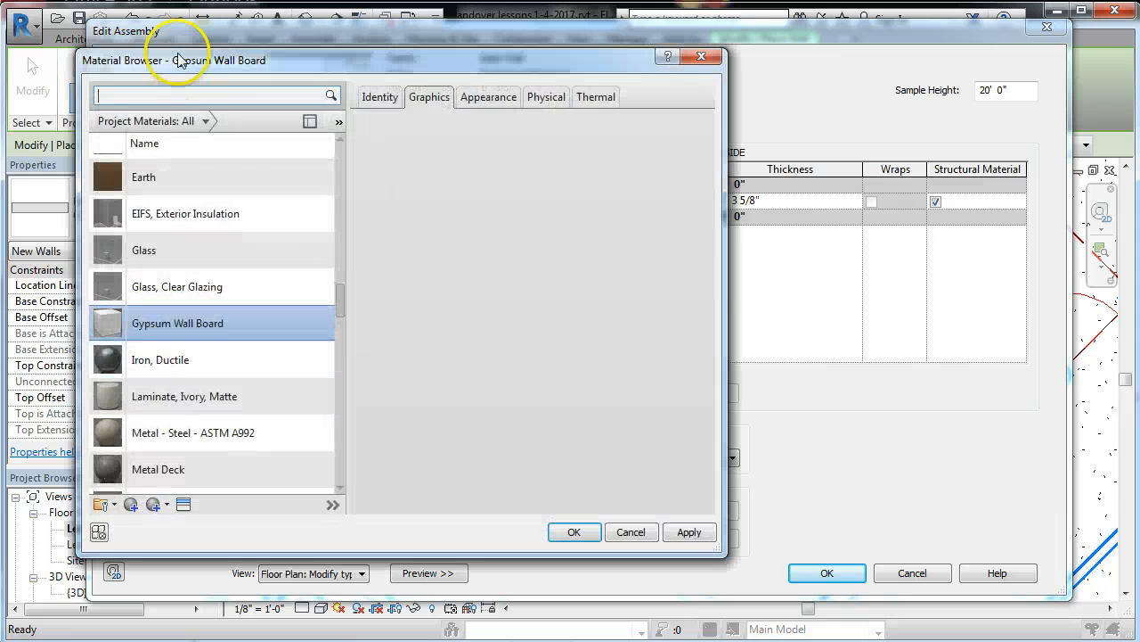
pyautogui.click(205, 121)
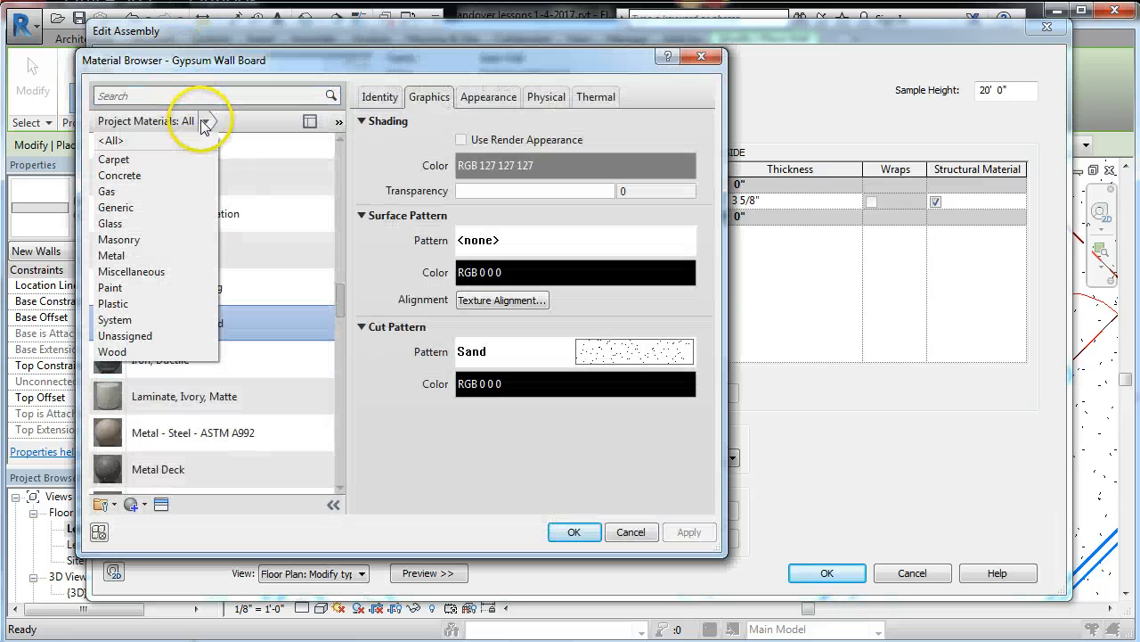
pyautogui.click(142, 252)
pyautogui.moveTo(336, 302); pyautogui.dragTo(352, 269)
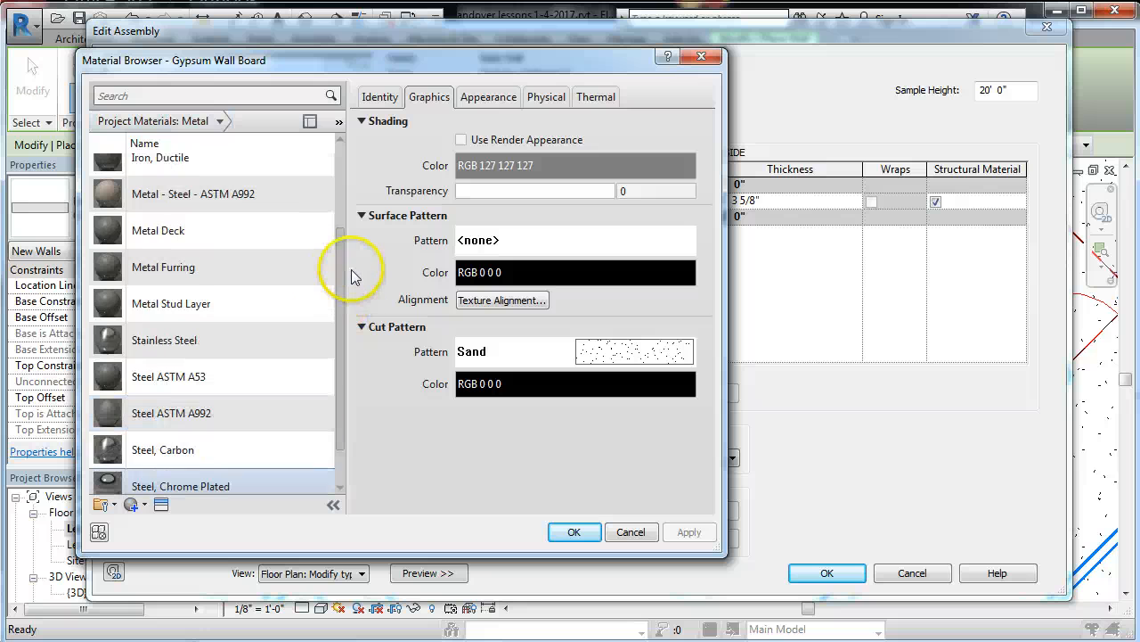
pyautogui.click(219, 307)
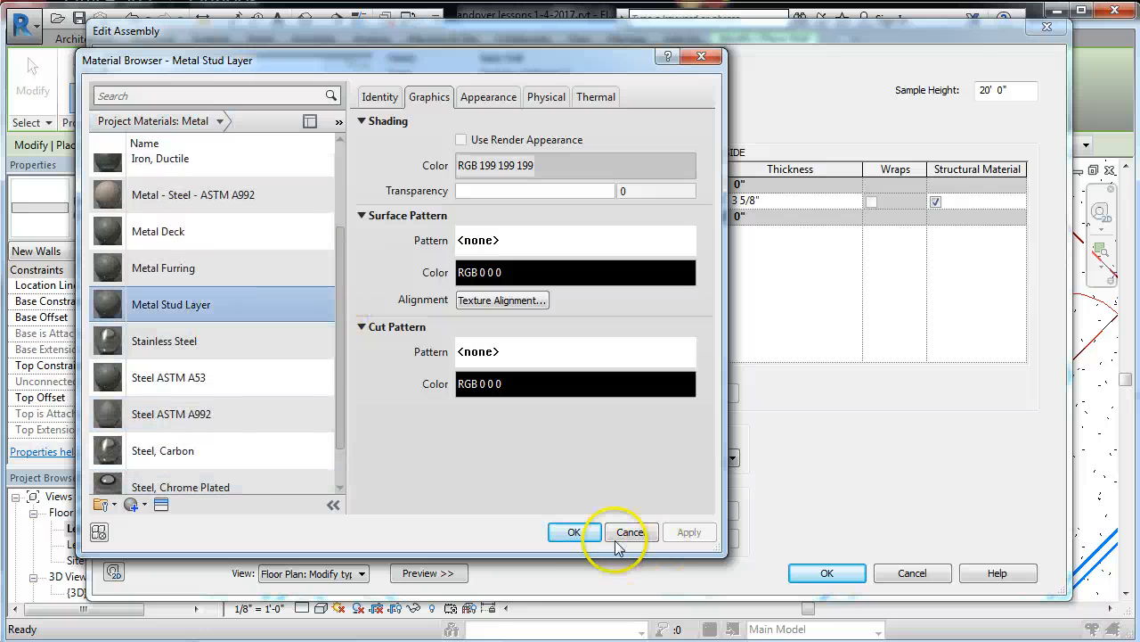
pyautogui.click(574, 532)
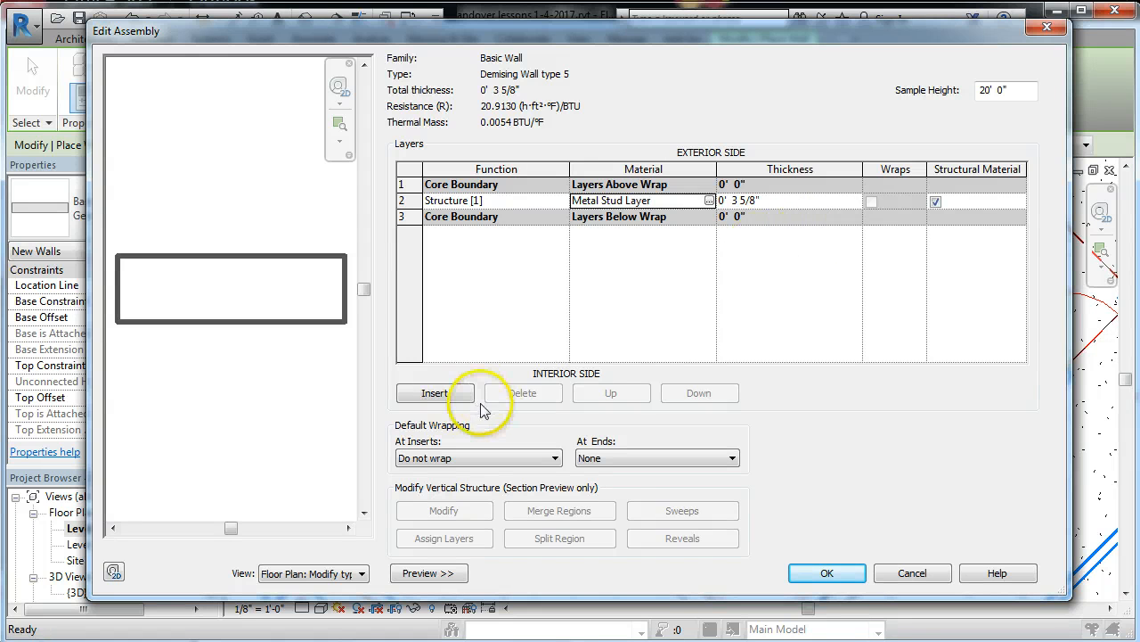
# Insert two new layers in the wall assembly, placing one outside each core boundary
pyautogui.click(437, 395)
pyautogui.click(445, 401)
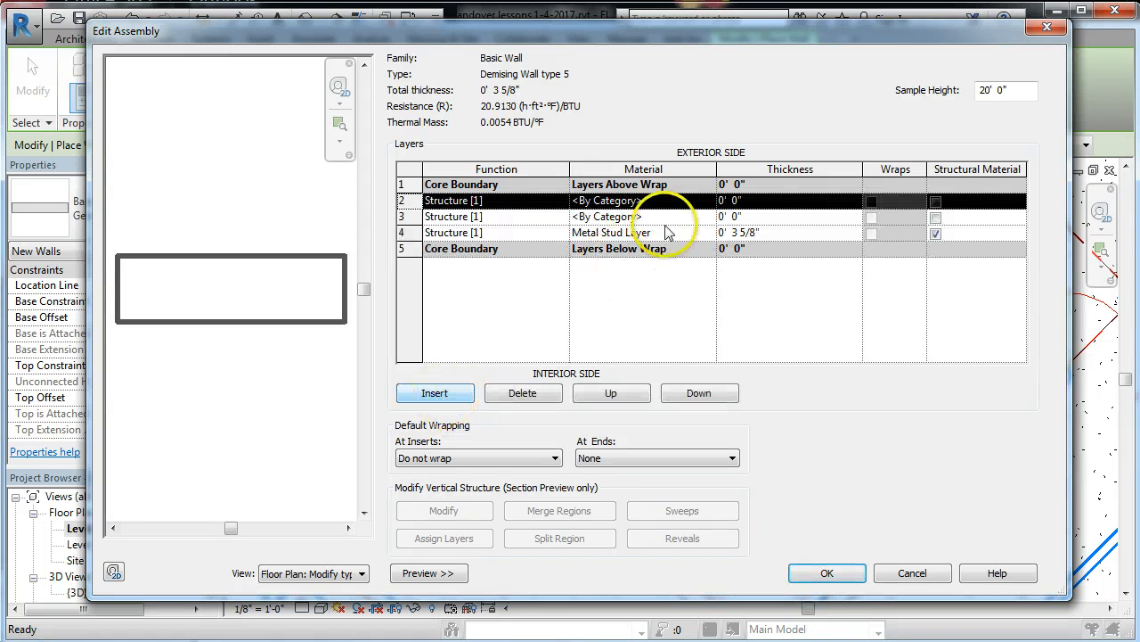
pyautogui.click(624, 398)
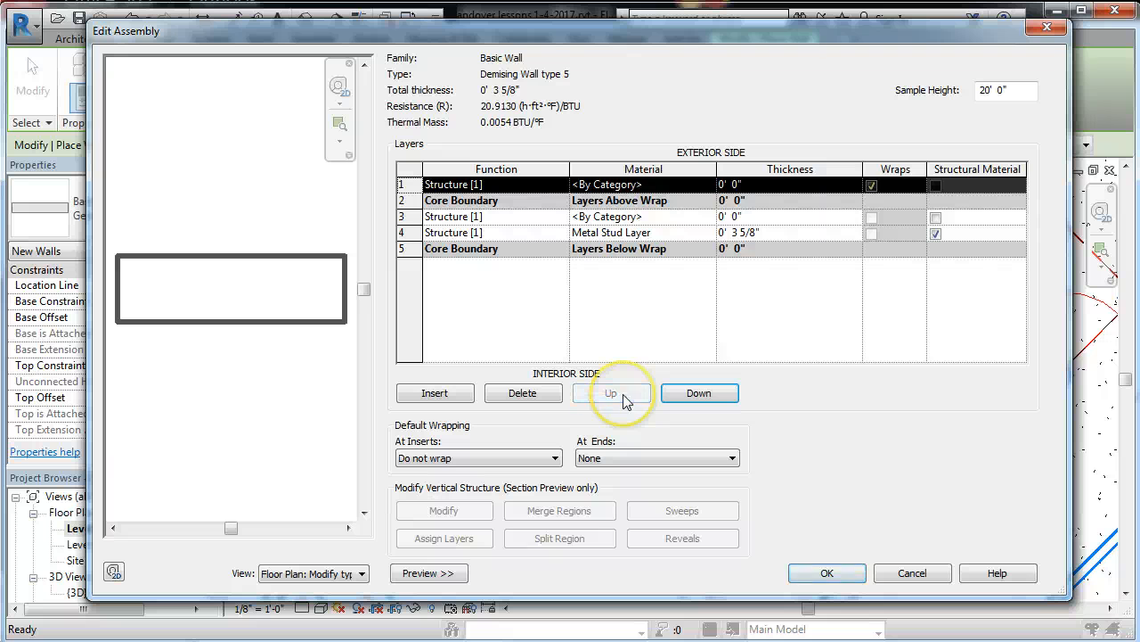
pyautogui.click(406, 216)
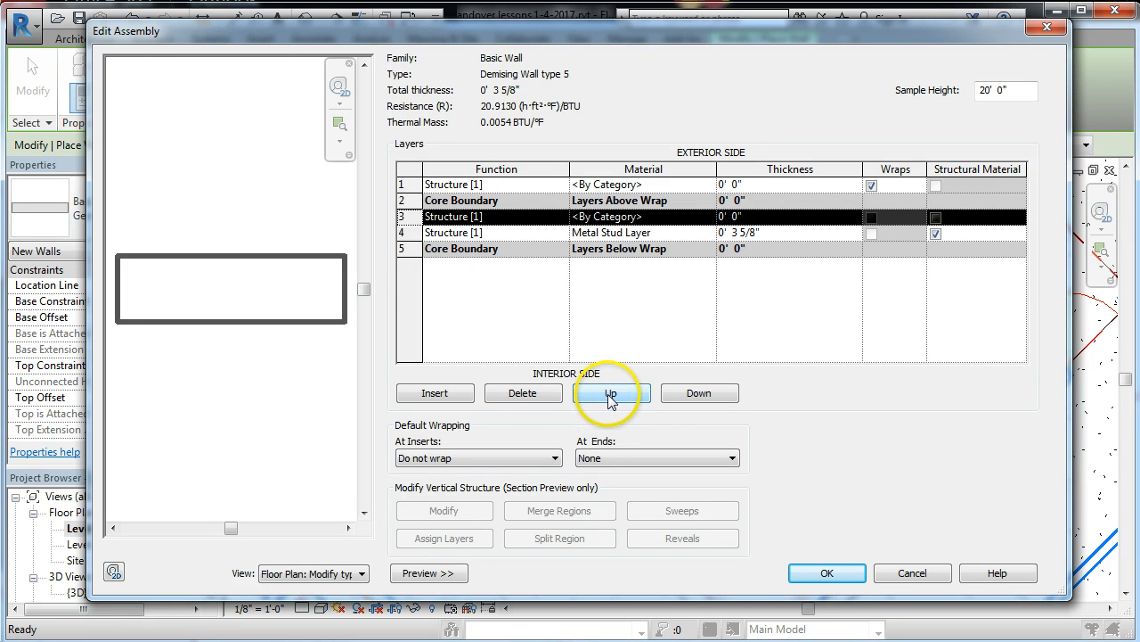
pyautogui.click(699, 398)
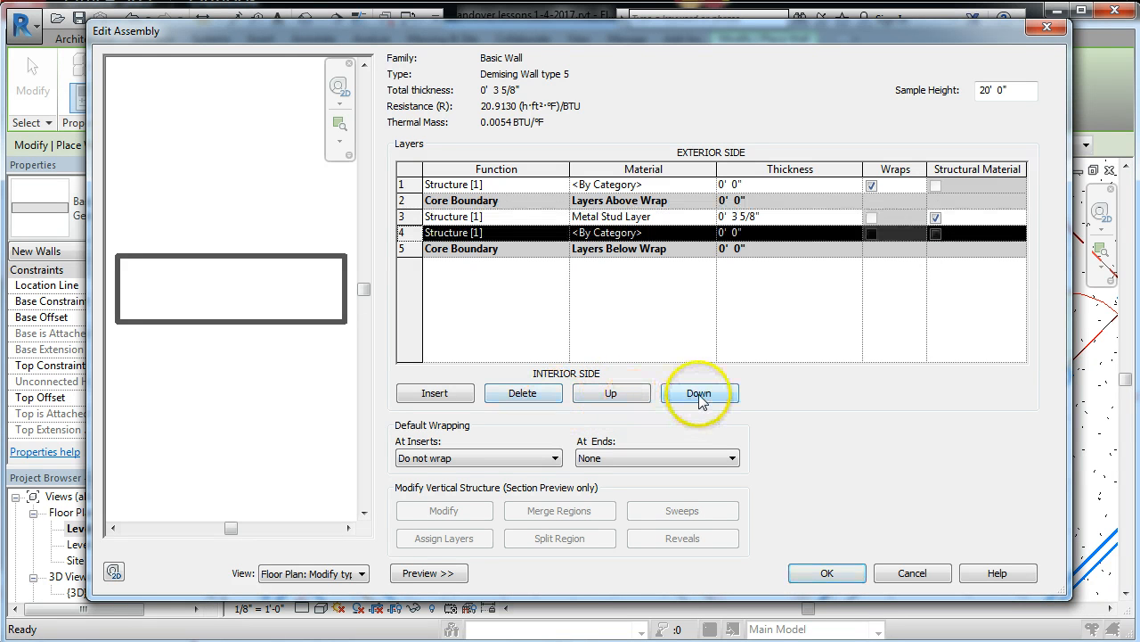
pyautogui.click(700, 396)
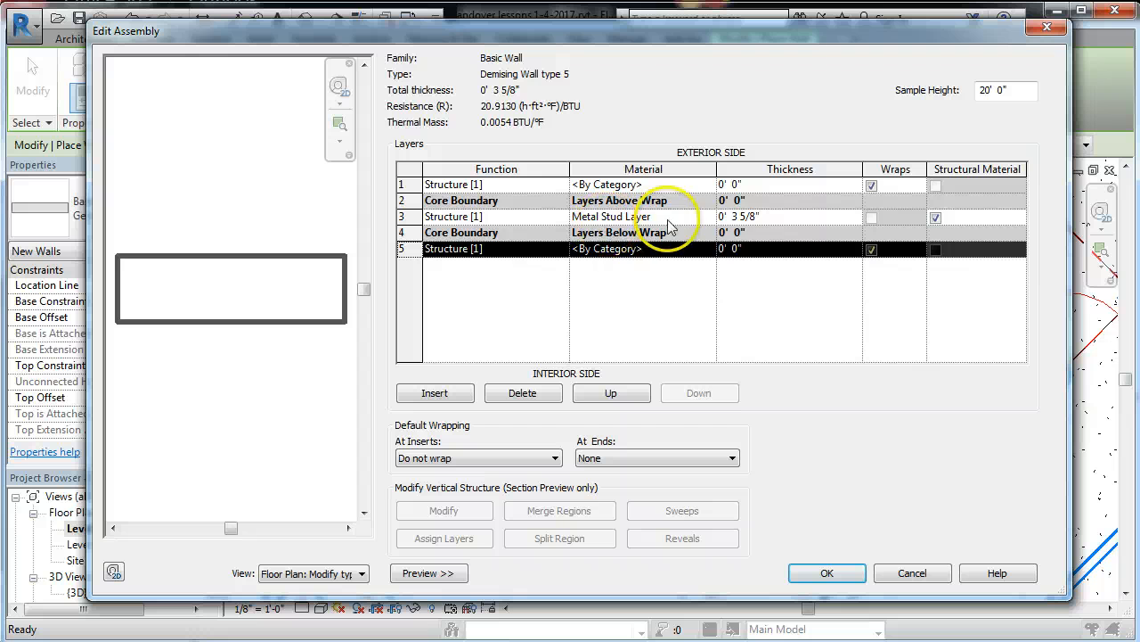
# Set the thickness of both outer layers, interior and exterior, to 5/8"
pyautogui.click(735, 255)
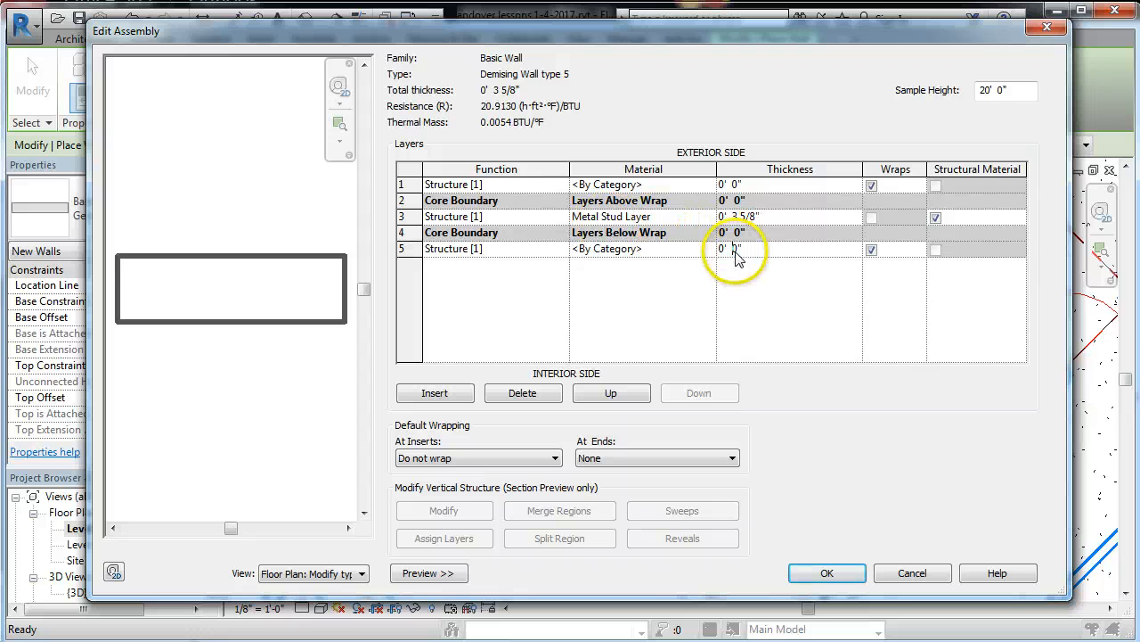
pyautogui.doubleClick(735, 250)
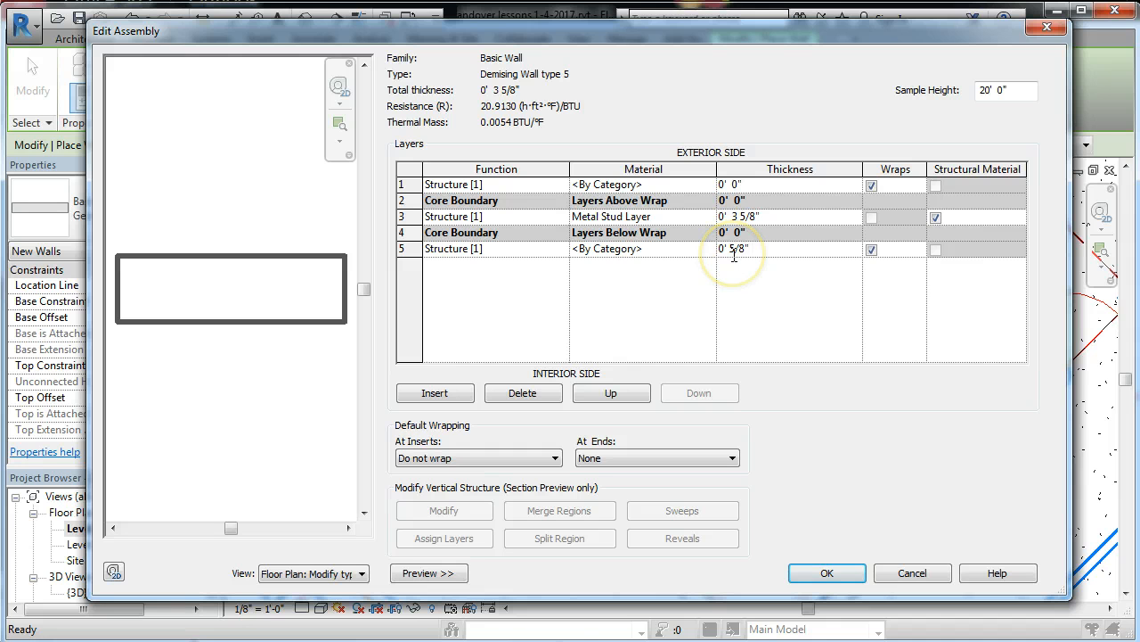
pyautogui.click(736, 184)
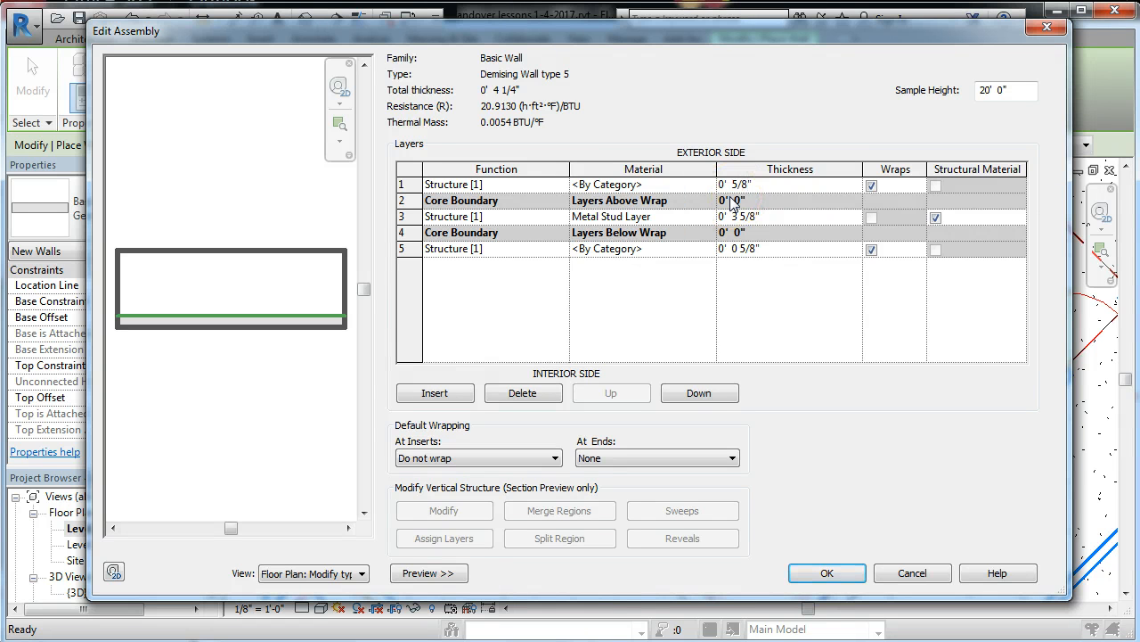
pyautogui.write('5/8')
# Assign the Gypsum Wall Board material to the outer layer on the exterior side
pyautogui.click(624, 185)
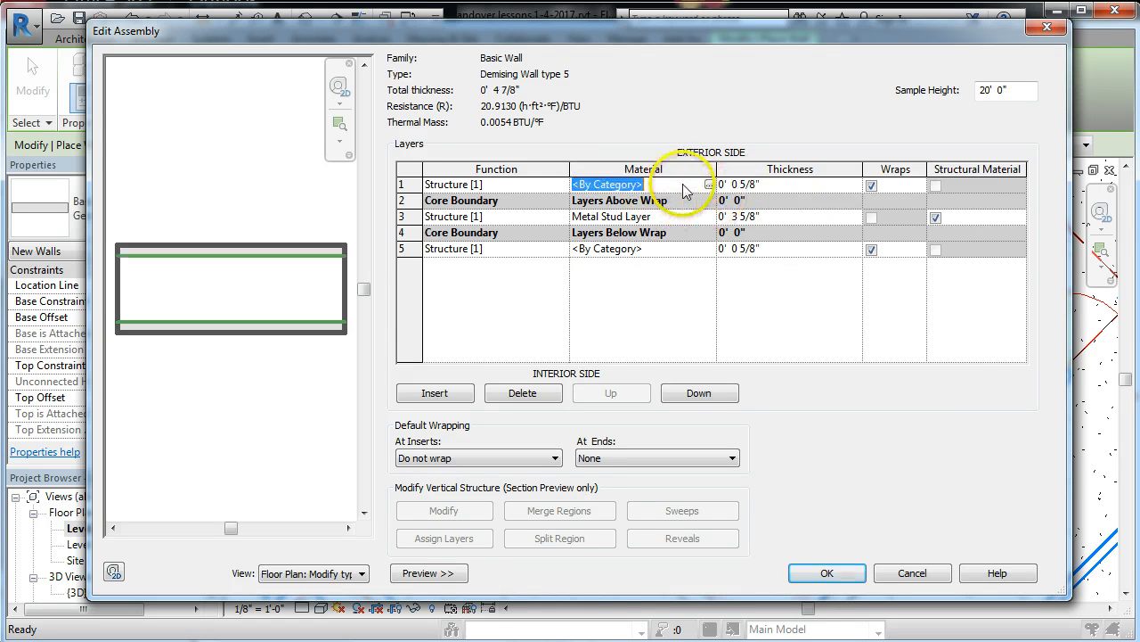
pyautogui.click(709, 184)
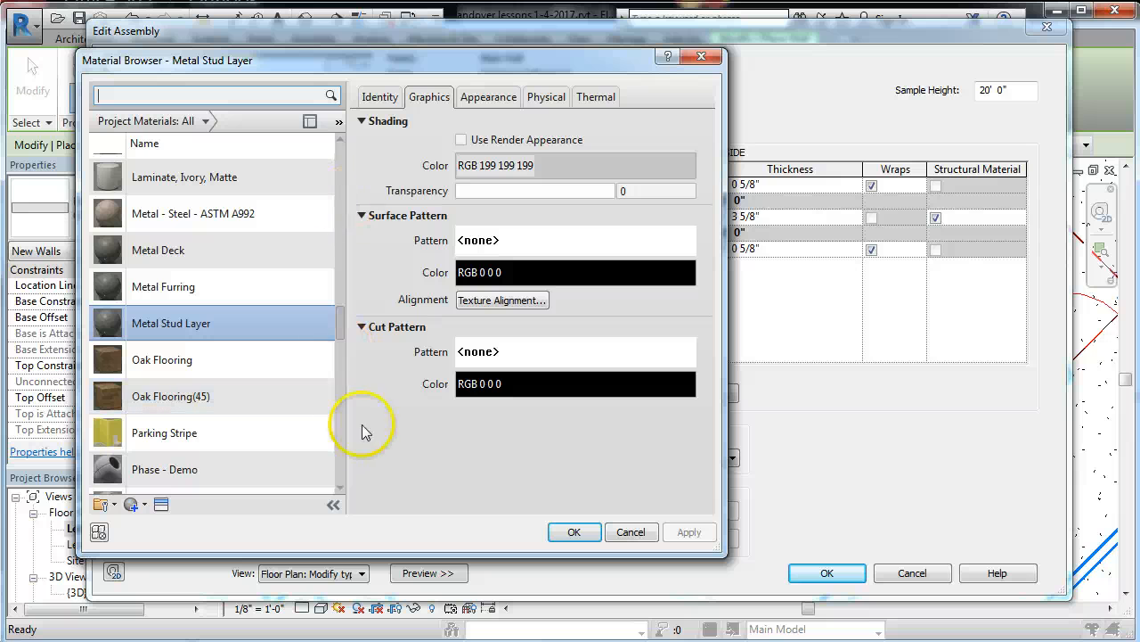
pyautogui.moveTo(339, 326)
pyautogui.mouseDown()
pyautogui.moveTo(339, 255)
pyautogui.moveTo(331, 307)
pyautogui.mouseUp()
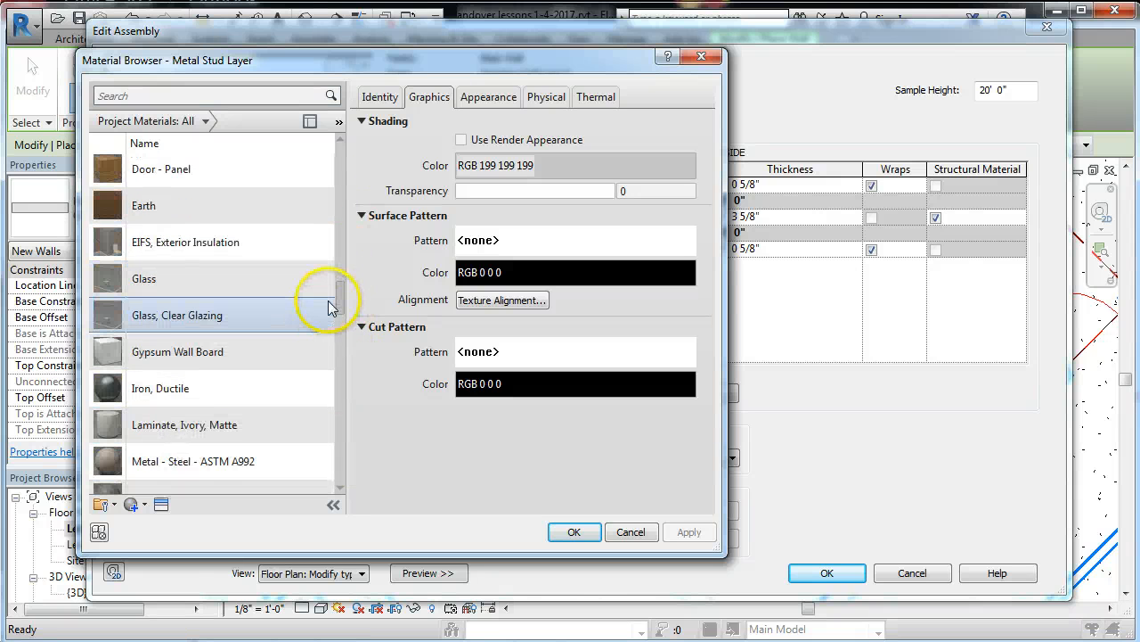
pyautogui.click(194, 351)
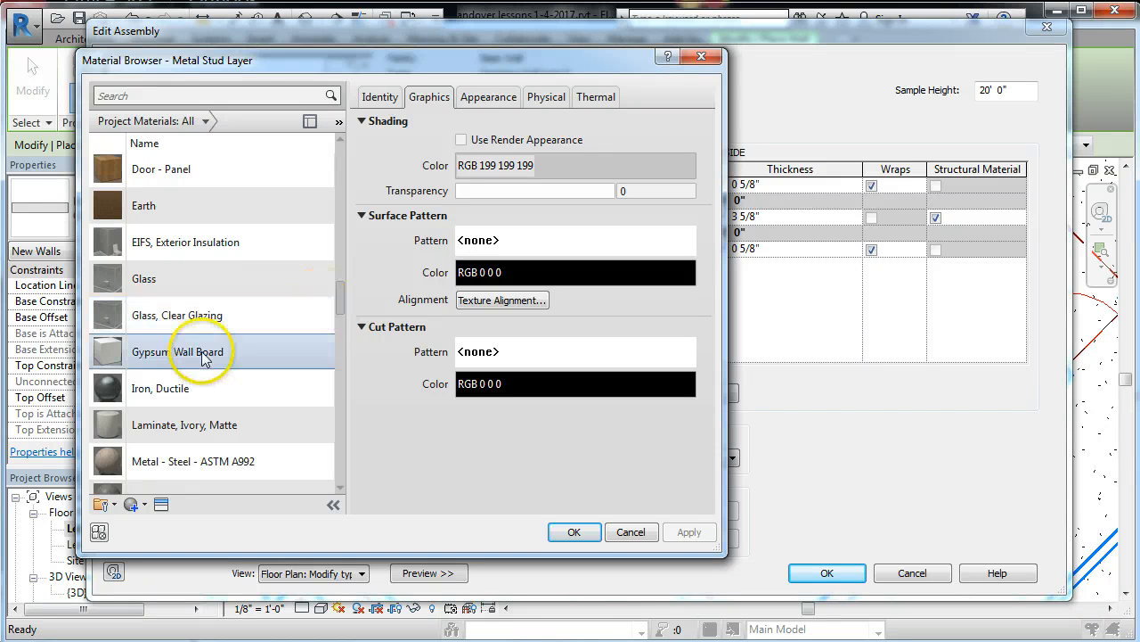
pyautogui.click(570, 532)
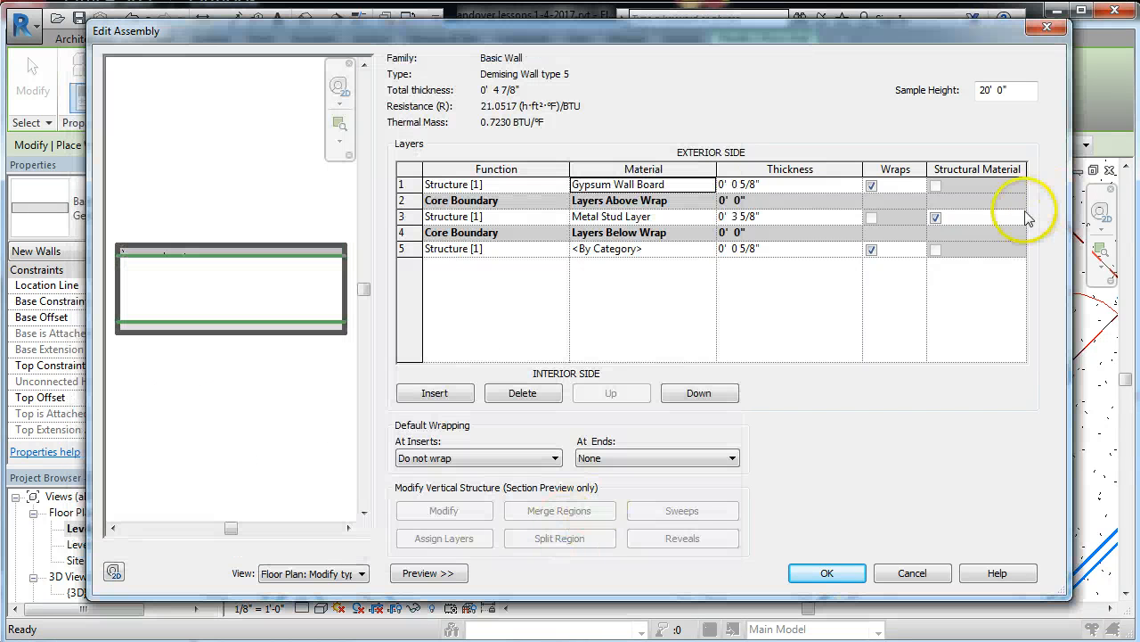
# Assign the Gypsum Wall Board material to the outer layer on the interior side
pyautogui.click(865, 256)
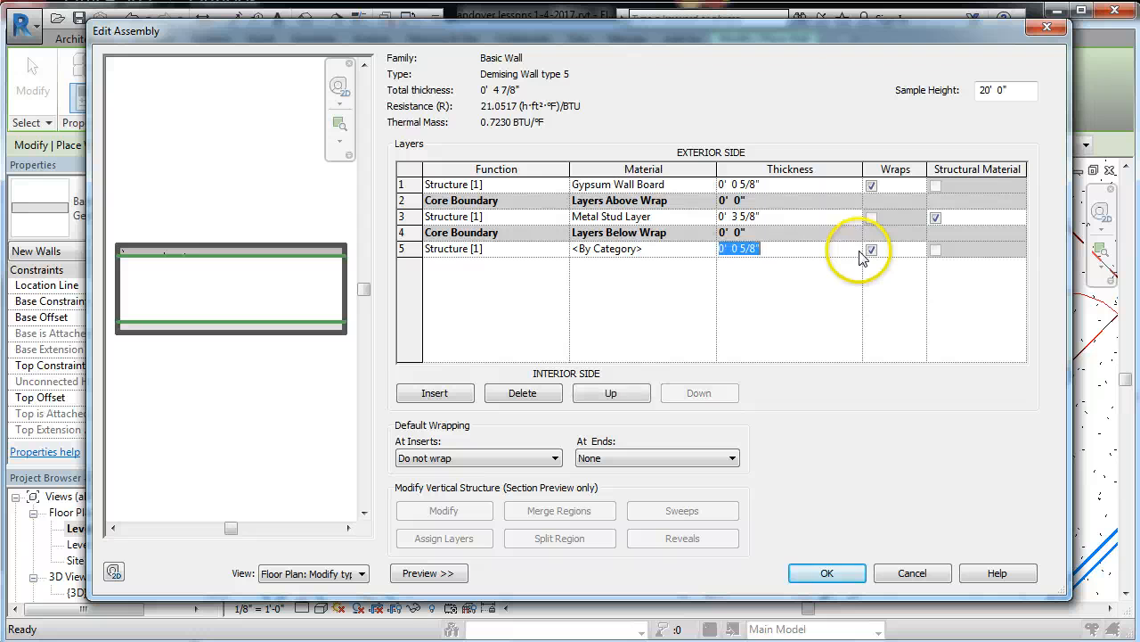
pyautogui.click(695, 257)
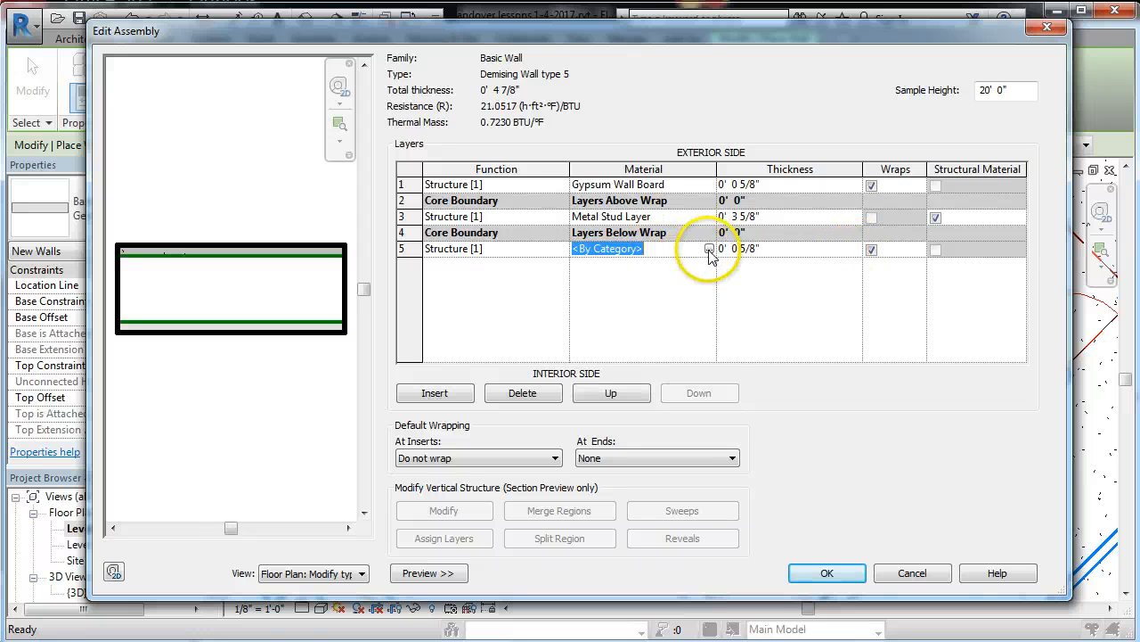
pyautogui.click(710, 250)
pyautogui.click(294, 323)
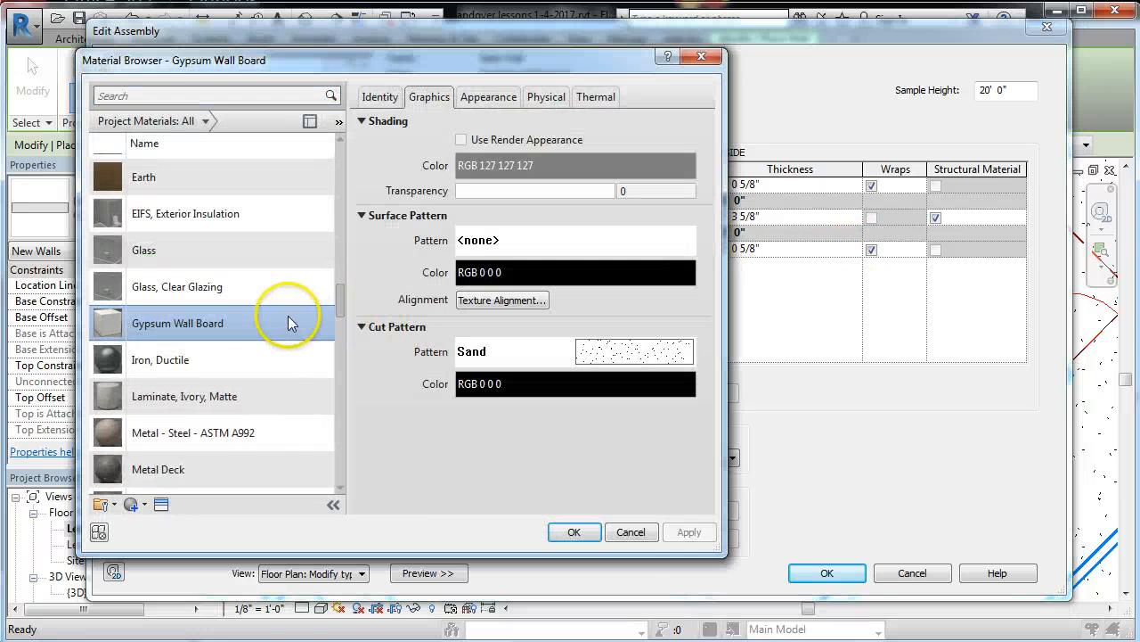
pyautogui.click(574, 532)
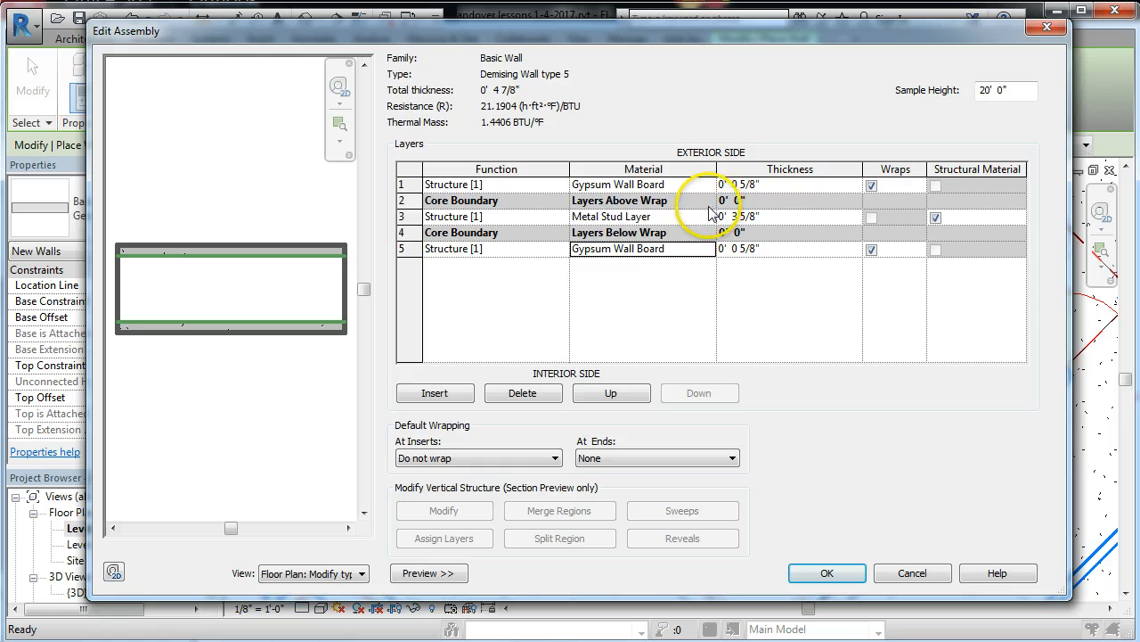
# Set the function of both gypsum layers to Finish 1 [4] and accept the wall assembly and type properties
pyautogui.click(560, 185)
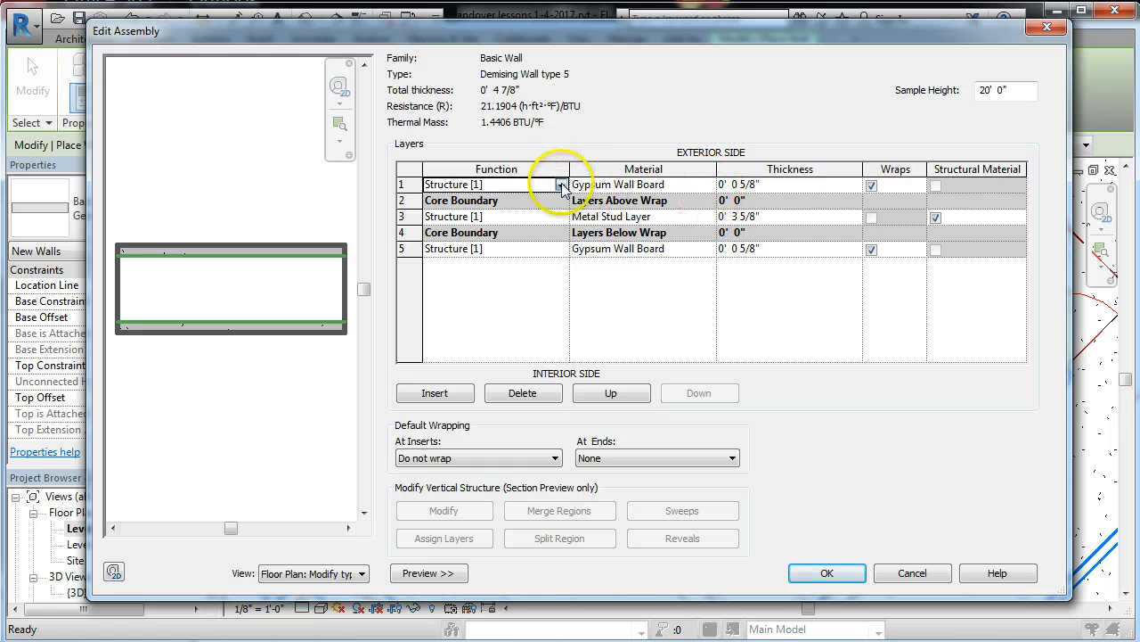
pyautogui.click(561, 184)
pyautogui.click(496, 240)
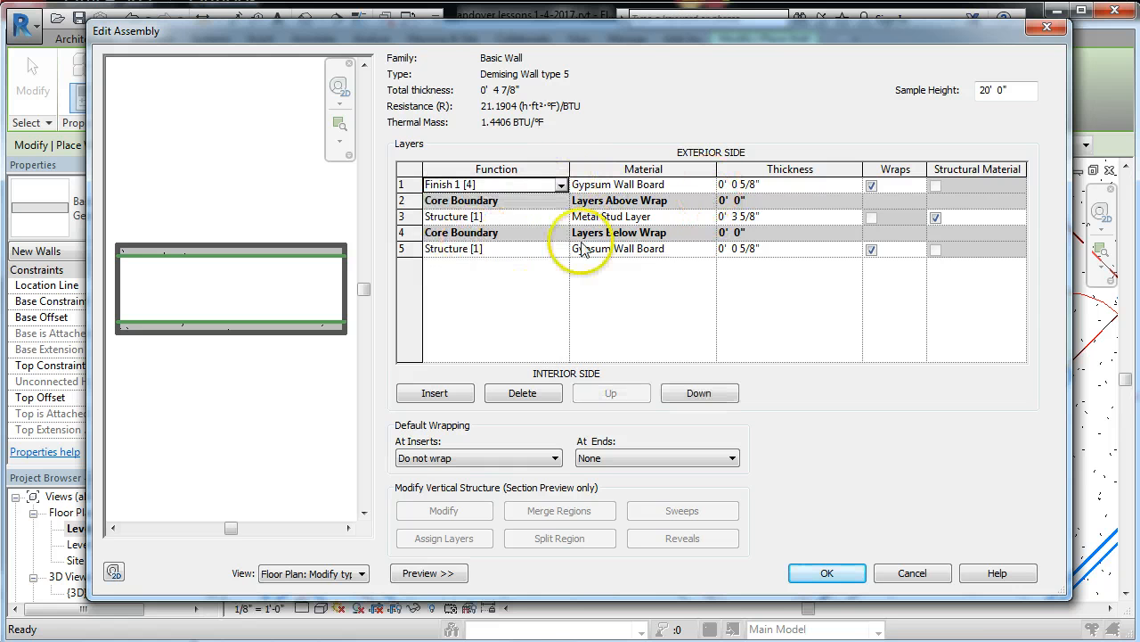
pyautogui.click(561, 248)
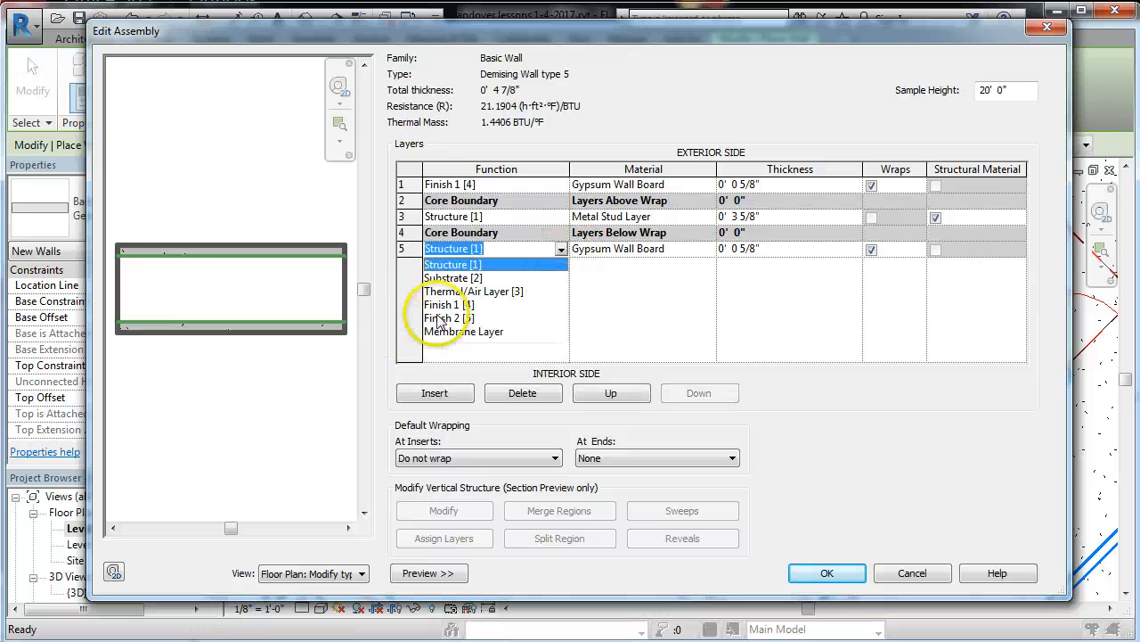
pyautogui.click(462, 305)
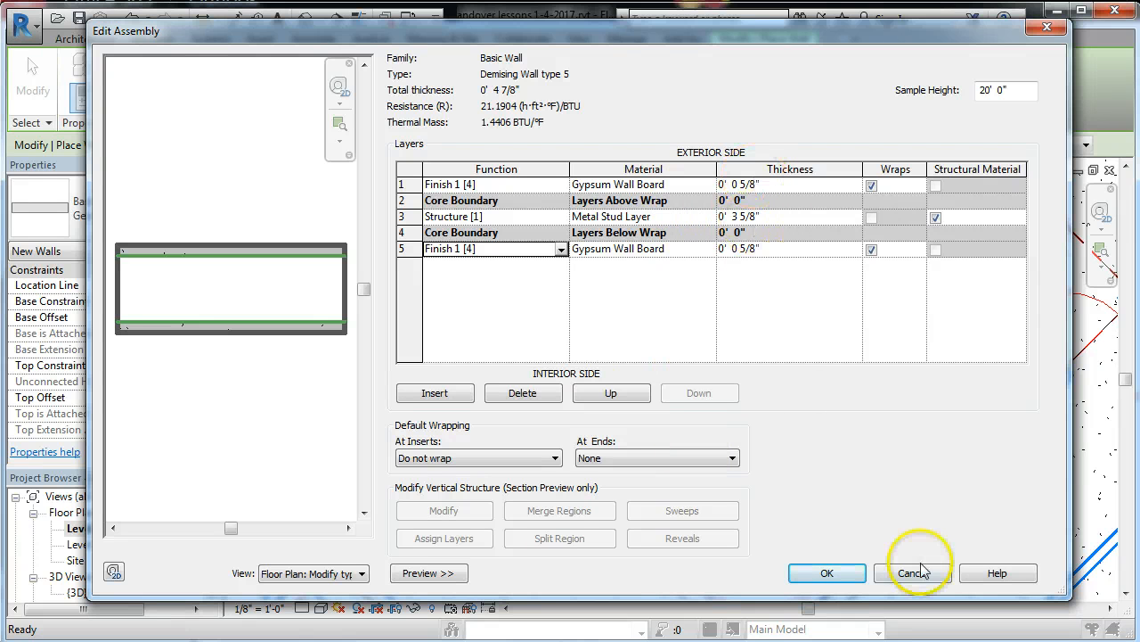
pyautogui.click(827, 573)
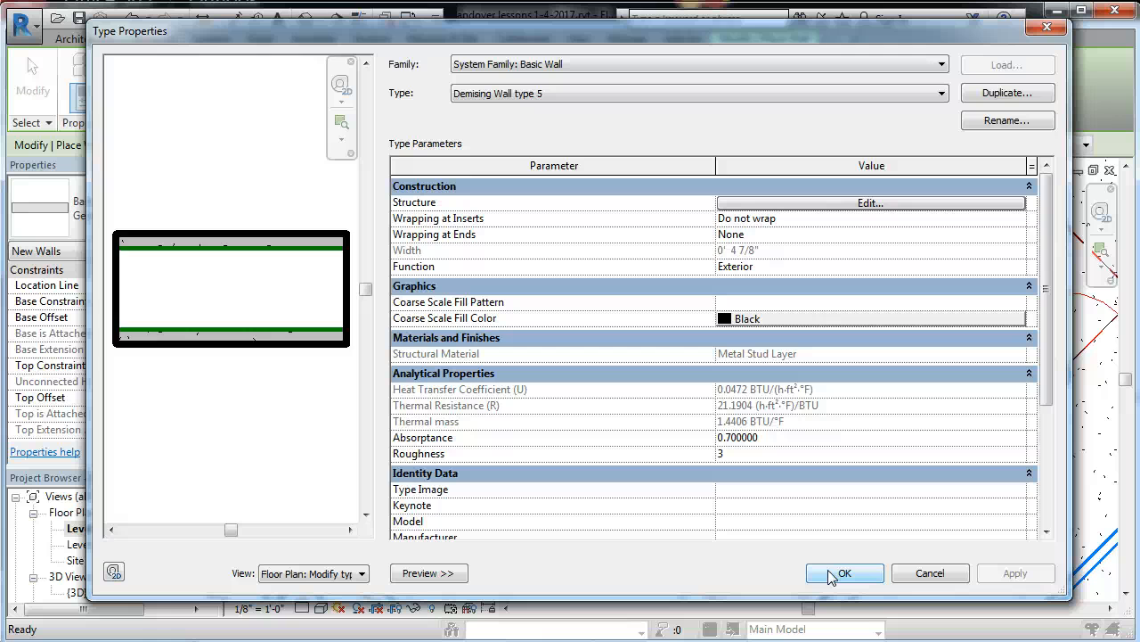
pyautogui.click(833, 573)
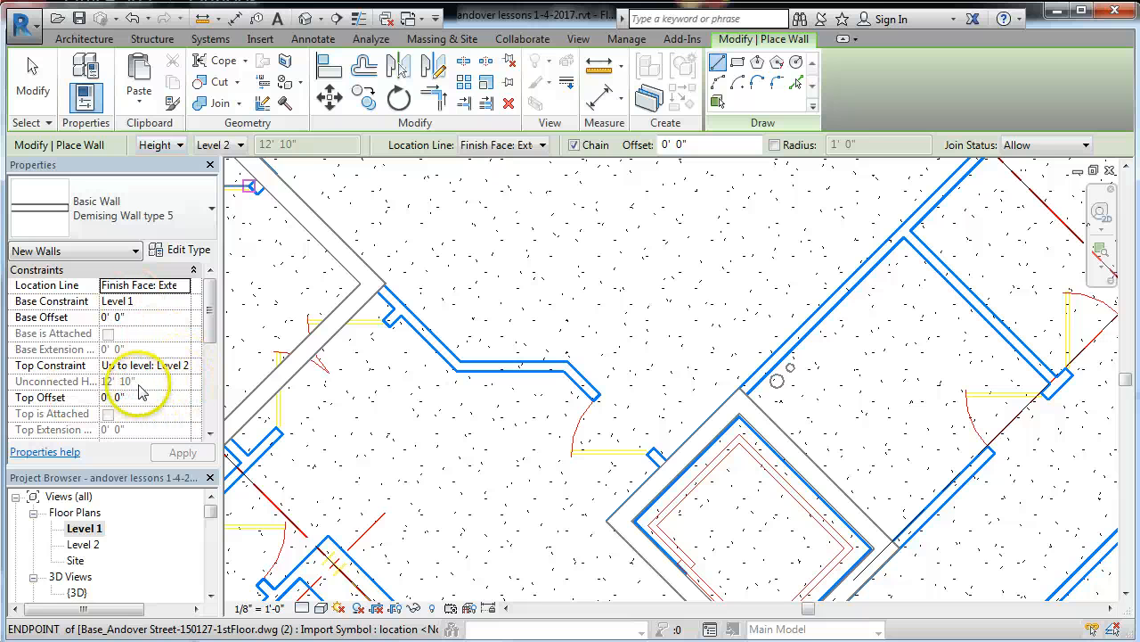
# With the location line on Finish Face: Exterior, trace three connected demising walls from the elevator shaft to the stair wall corner, and end the chain
pyautogui.click(494, 146)
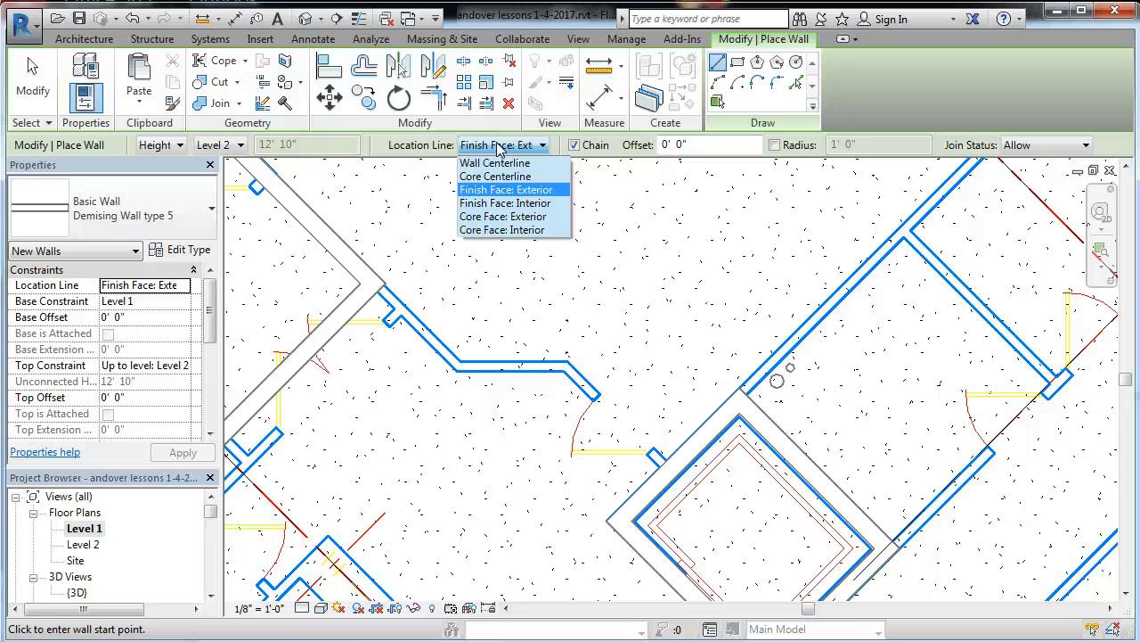
pyautogui.click(510, 146)
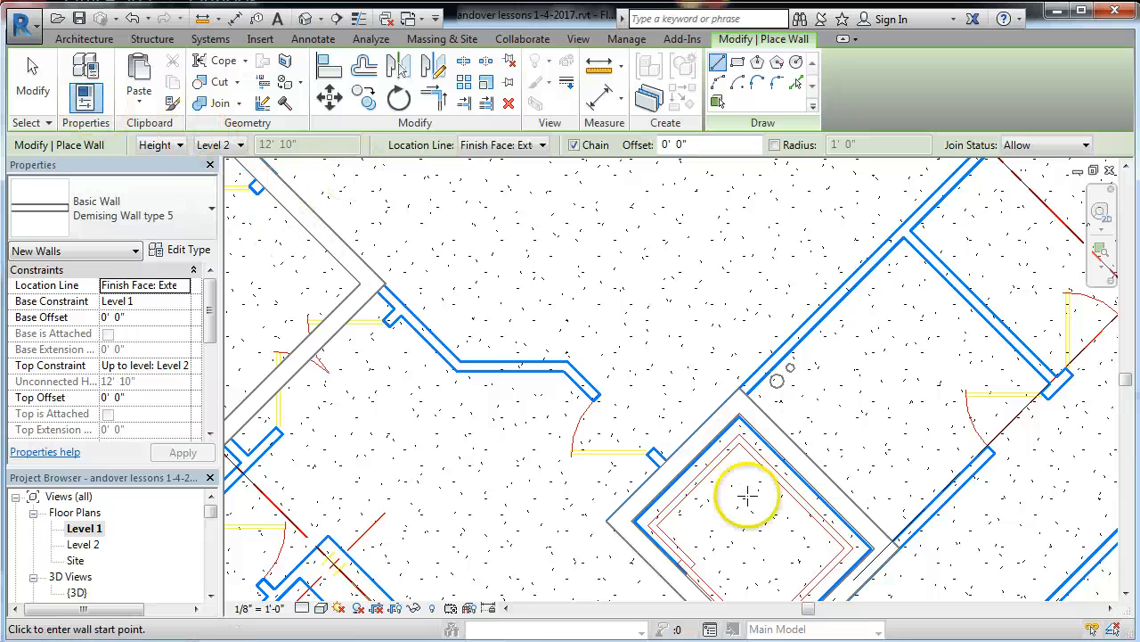
pyautogui.click(659, 462)
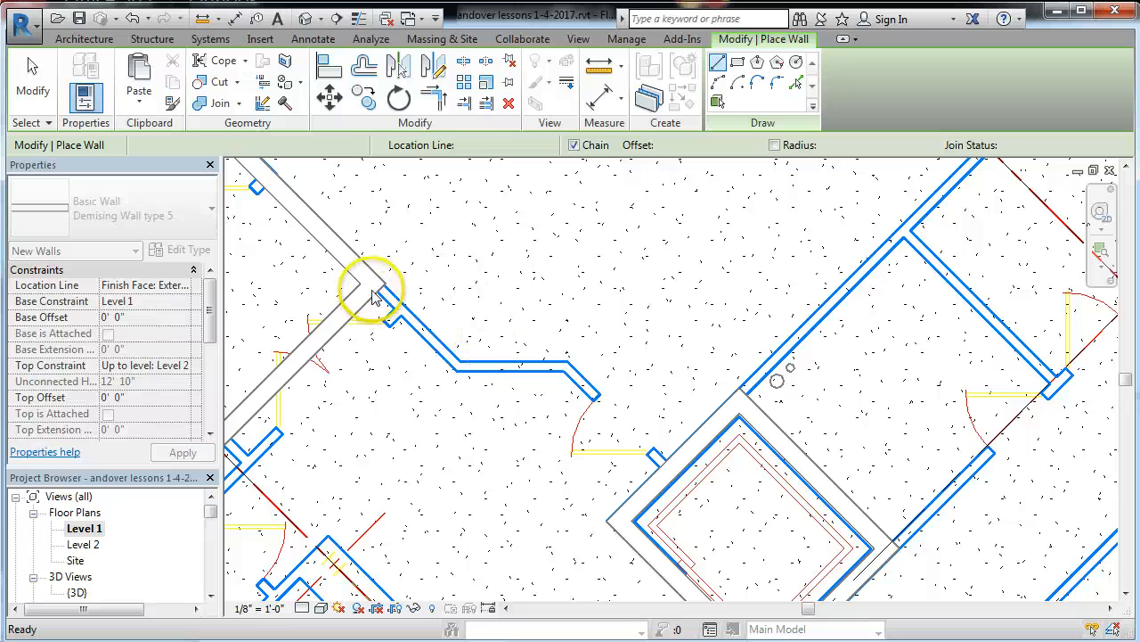
pyautogui.click(658, 464)
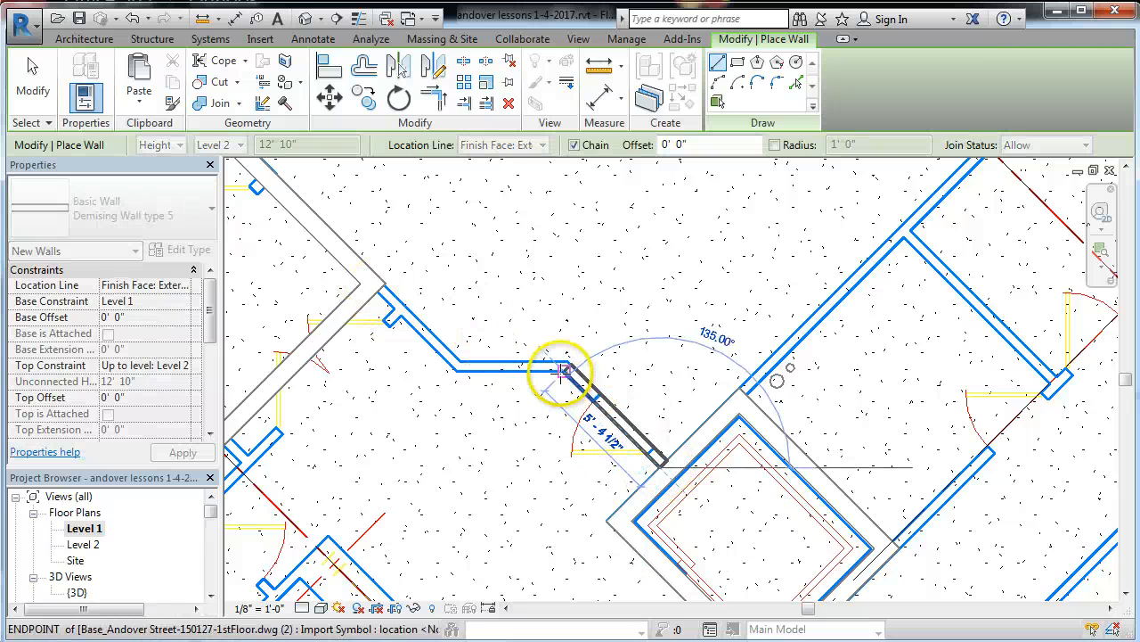
pyautogui.scroll(2, 563, 370)
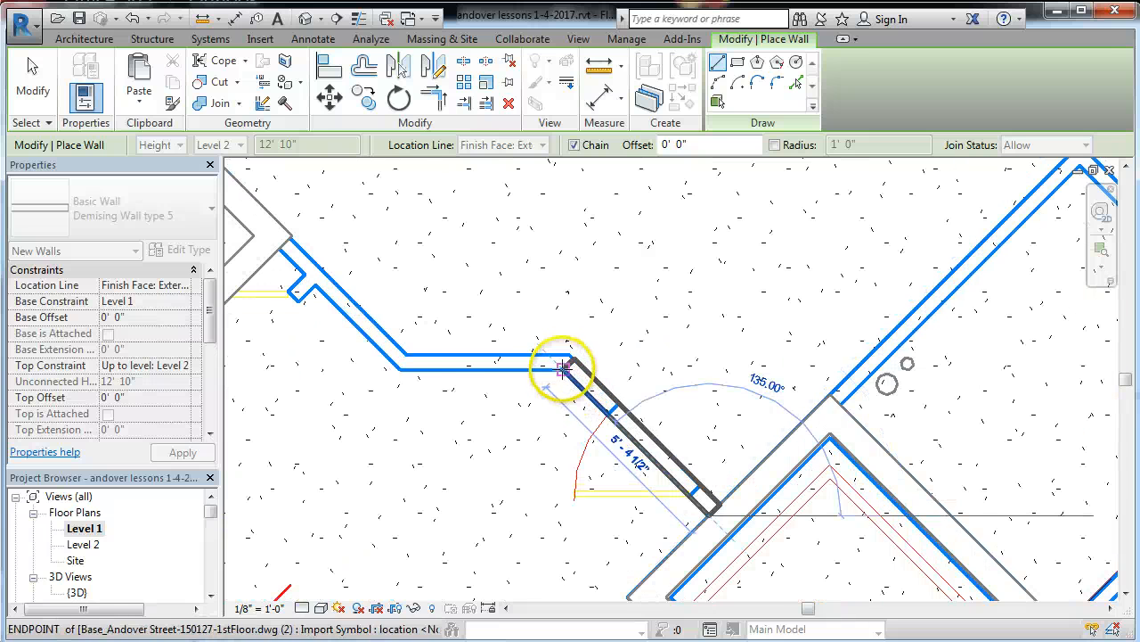
pyautogui.click(563, 368)
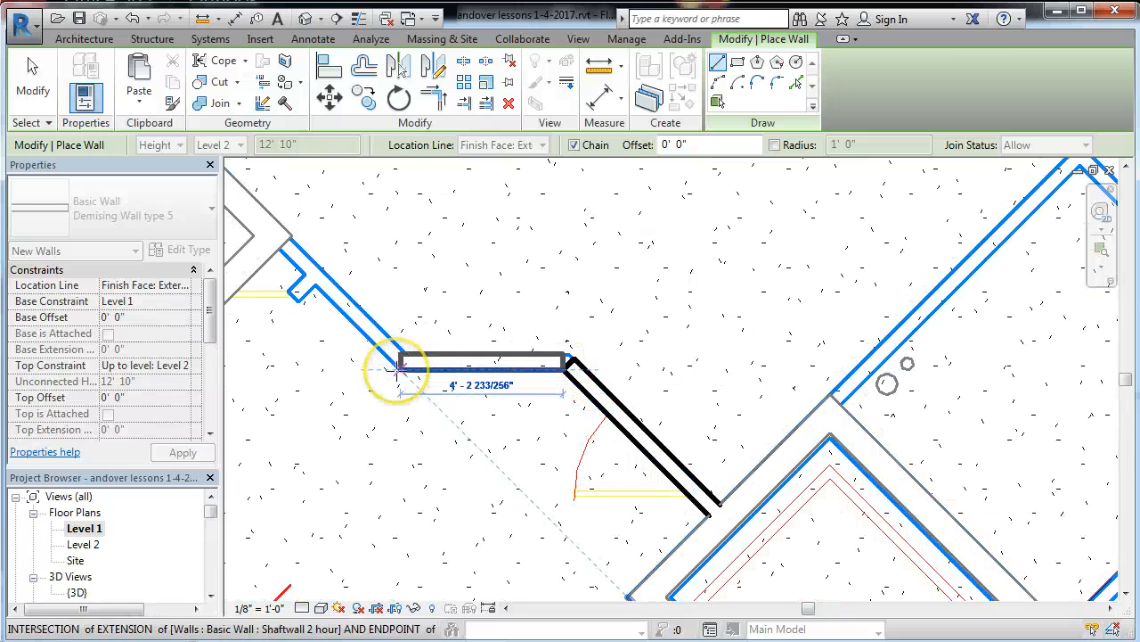
pyautogui.click(399, 368)
pyautogui.scroll(-2, 628, 417)
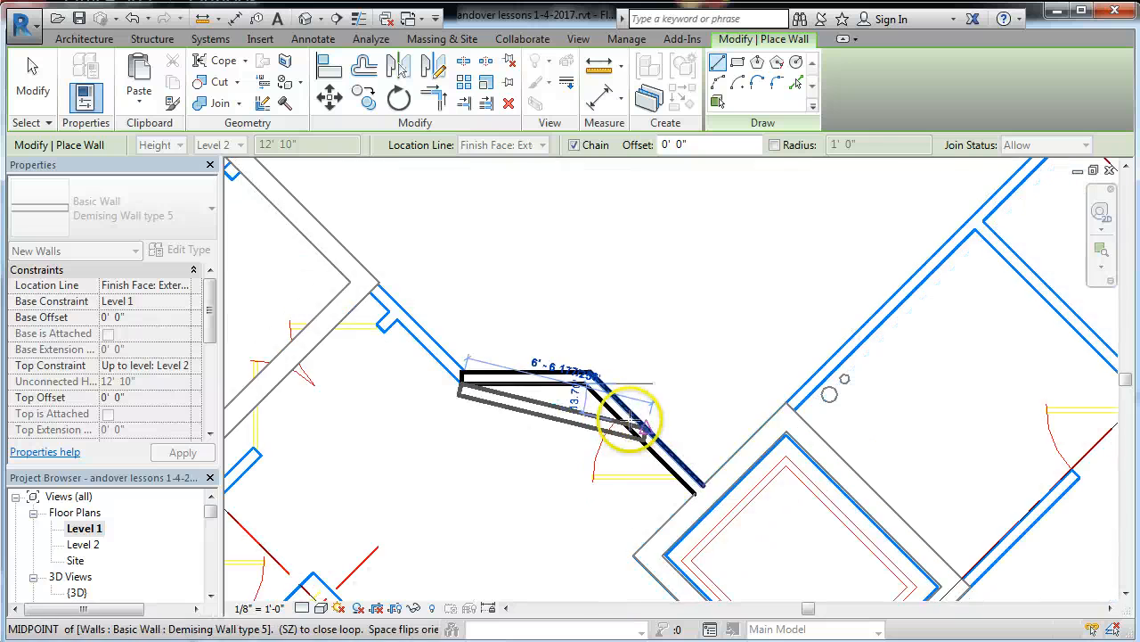
pyautogui.scroll(2, 385, 321)
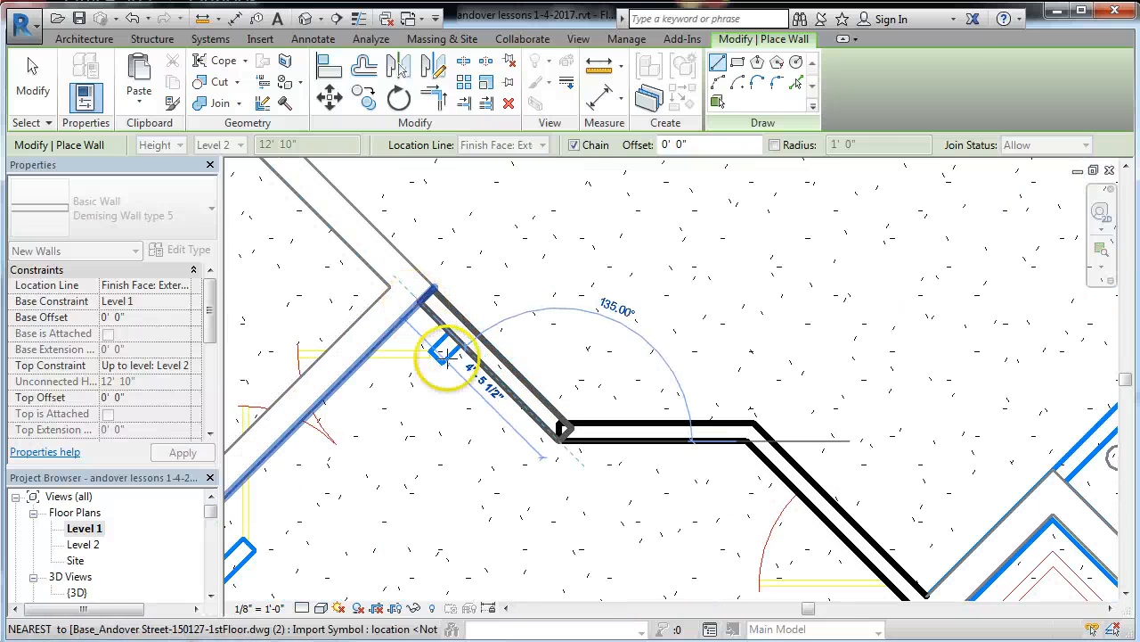
pyautogui.click(418, 299)
pyautogui.press('Escape')
pyautogui.press('Escape')
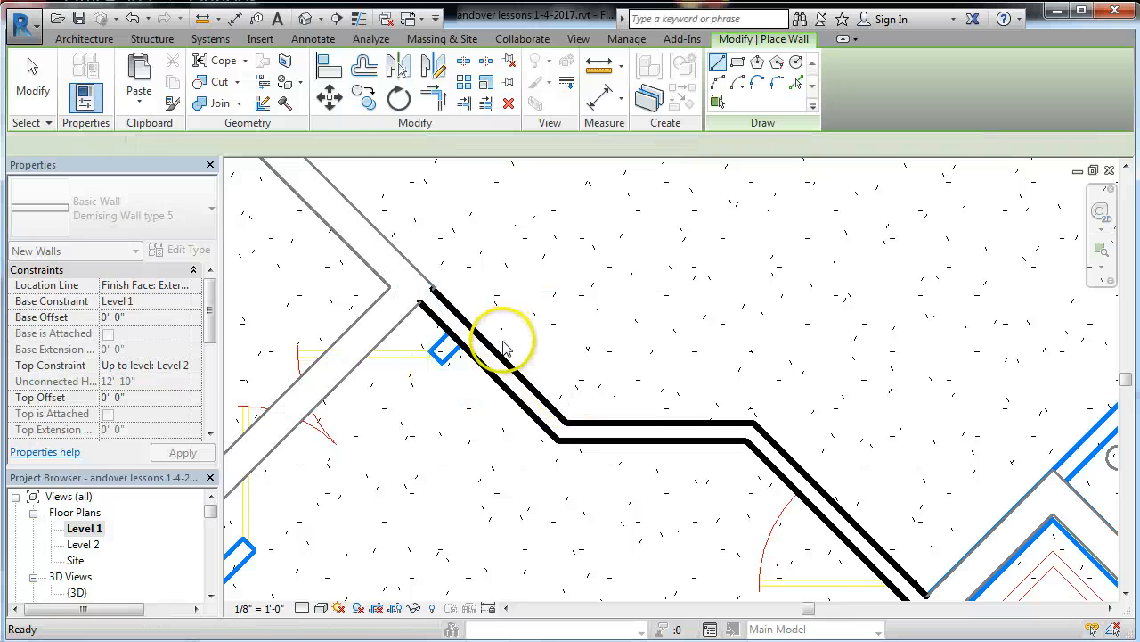
# Trace a chain of four demising wall segments from the stair wall around the door alcove to the near corner of the long imported wall
pyautogui.scroll(-3, 504, 348)
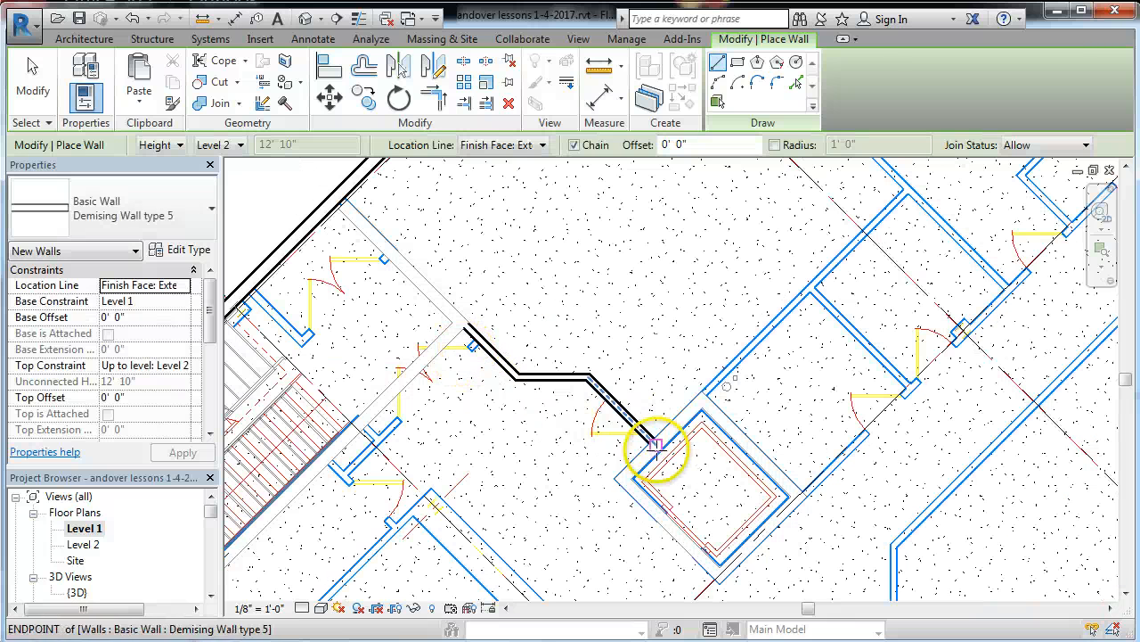
pyautogui.scroll(-3, 383, 395)
pyautogui.scroll(2, 333, 480)
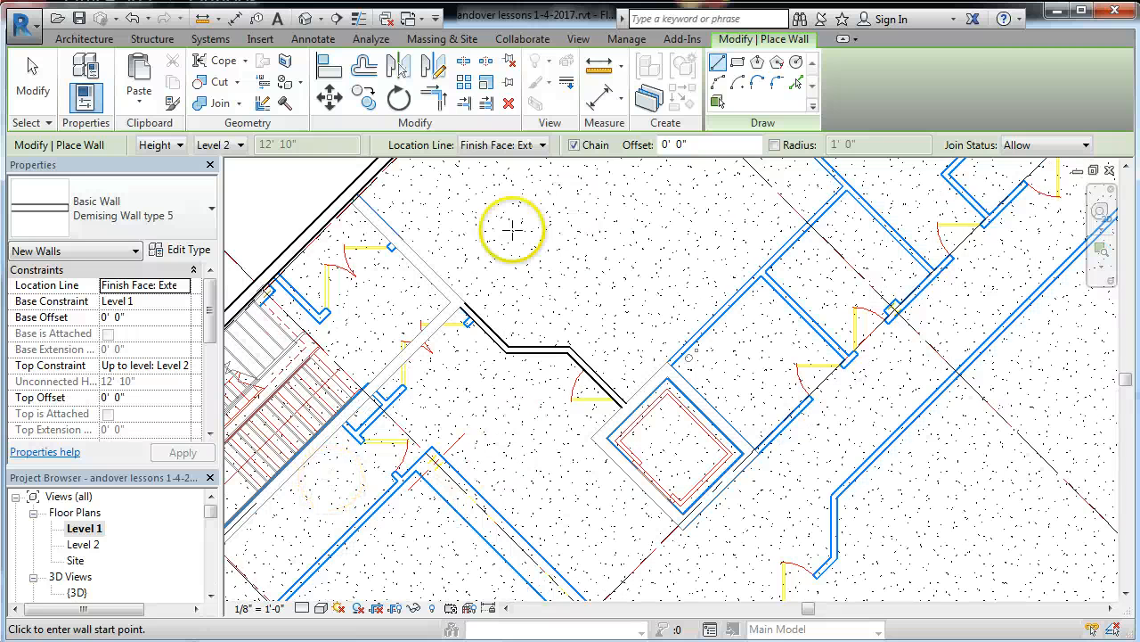
pyautogui.scroll(-1, 510, 239)
pyautogui.scroll(2, 441, 383)
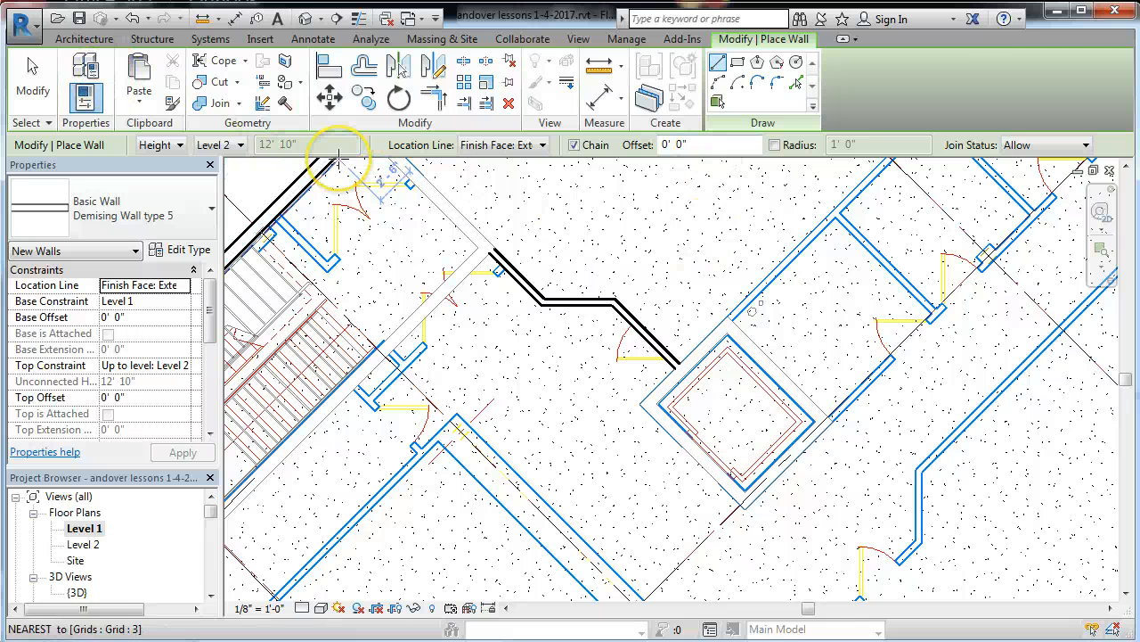
pyautogui.scroll(-3, 321, 178)
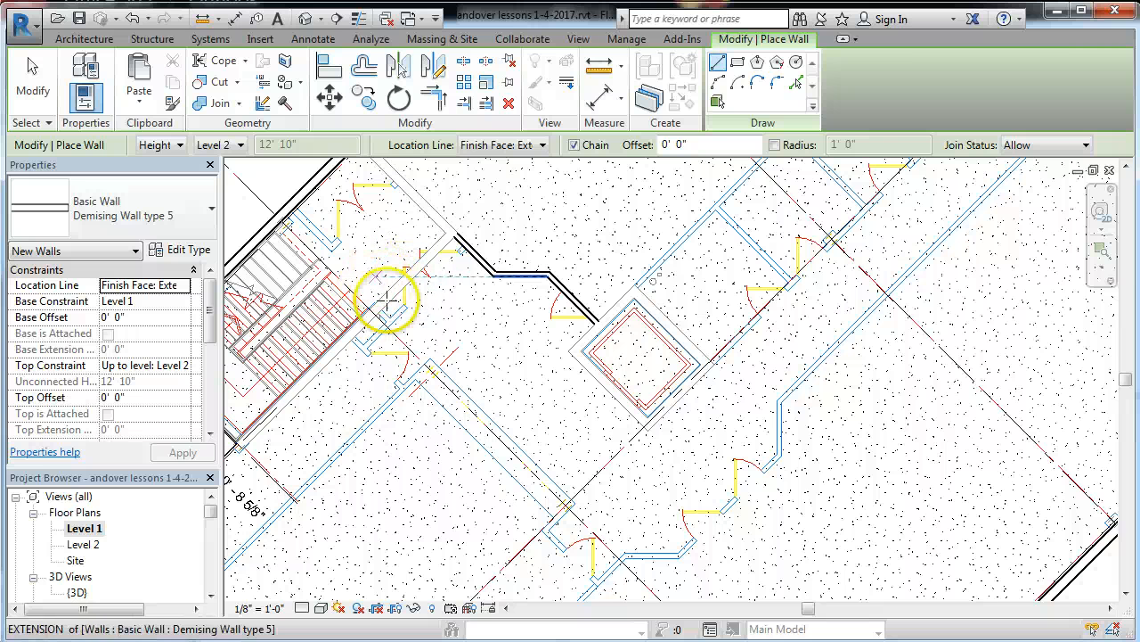
pyautogui.scroll(2, 392, 328)
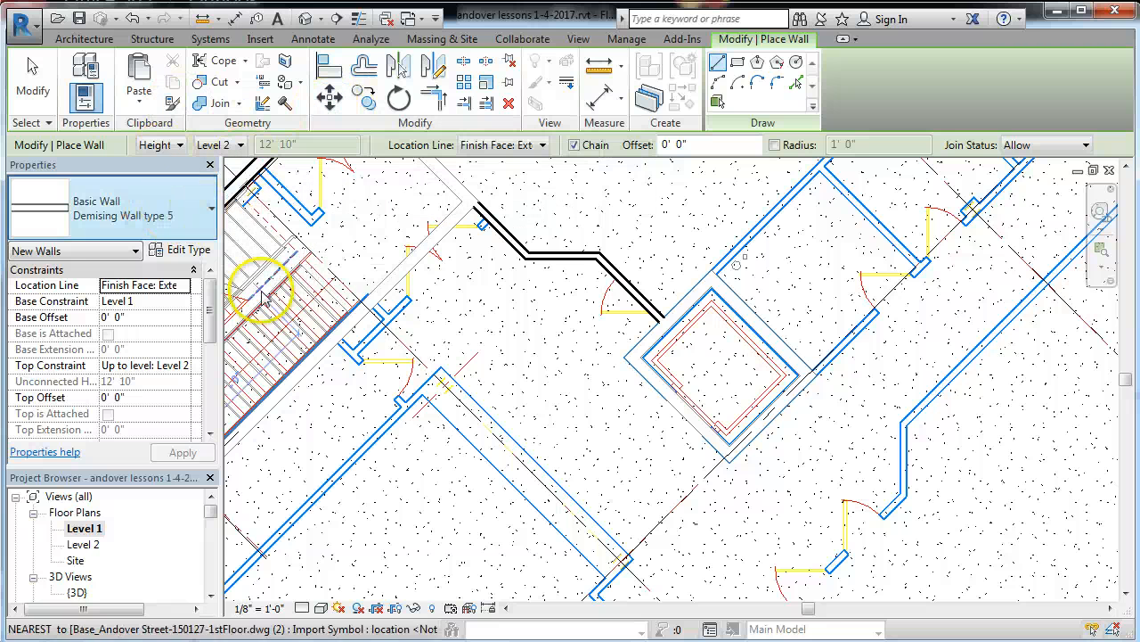
pyautogui.click(374, 306)
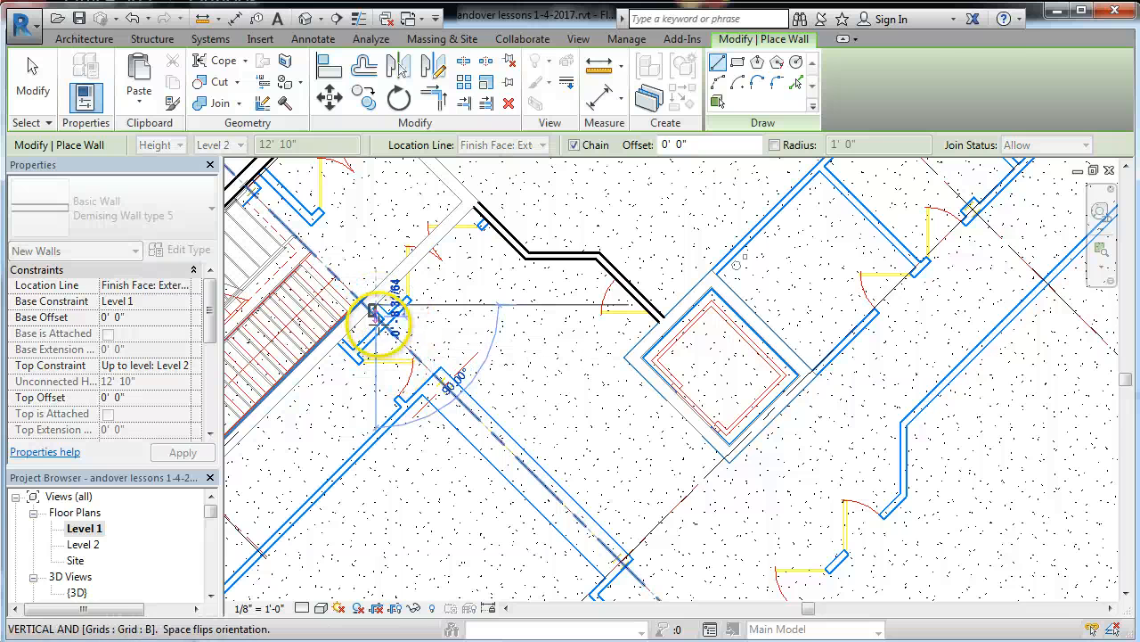
pyautogui.scroll(2, 401, 326)
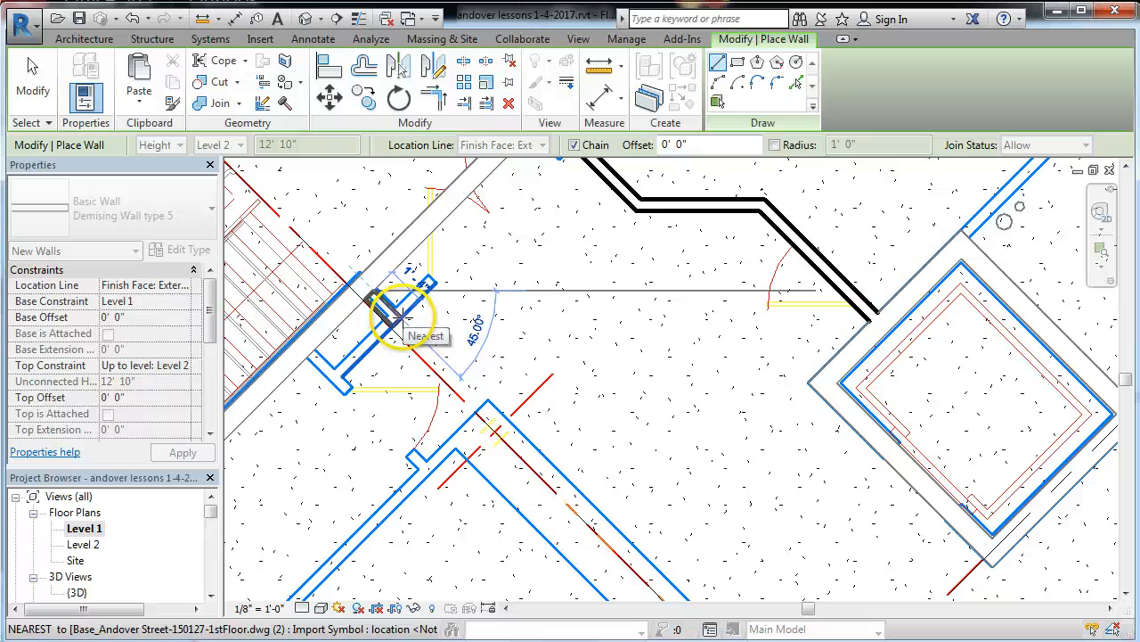
pyautogui.click(345, 374)
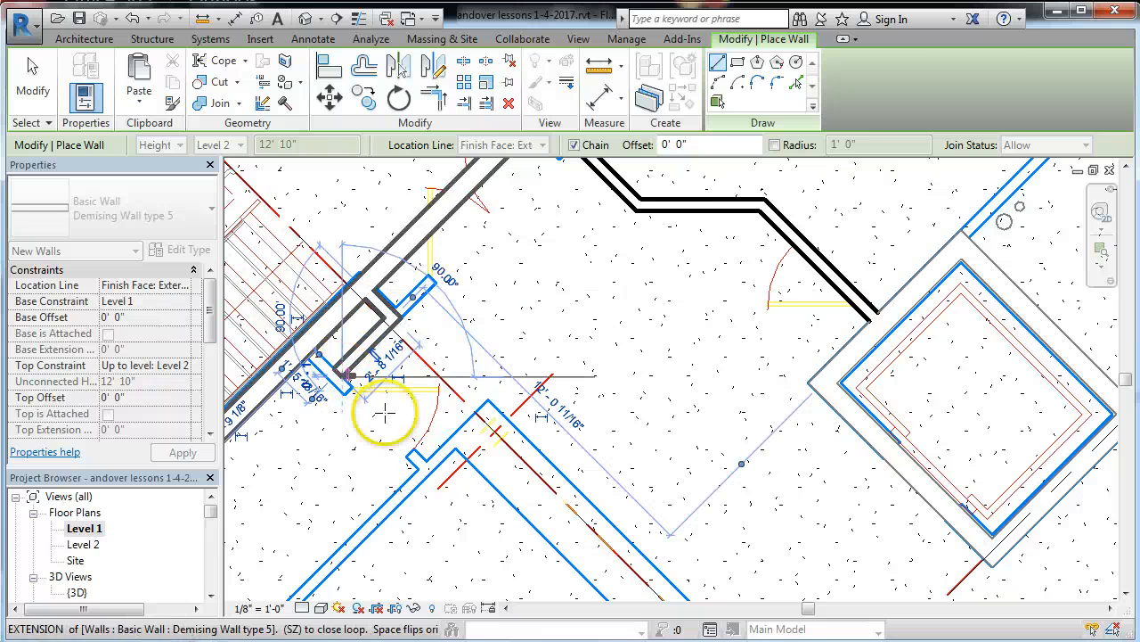
pyautogui.click(425, 463)
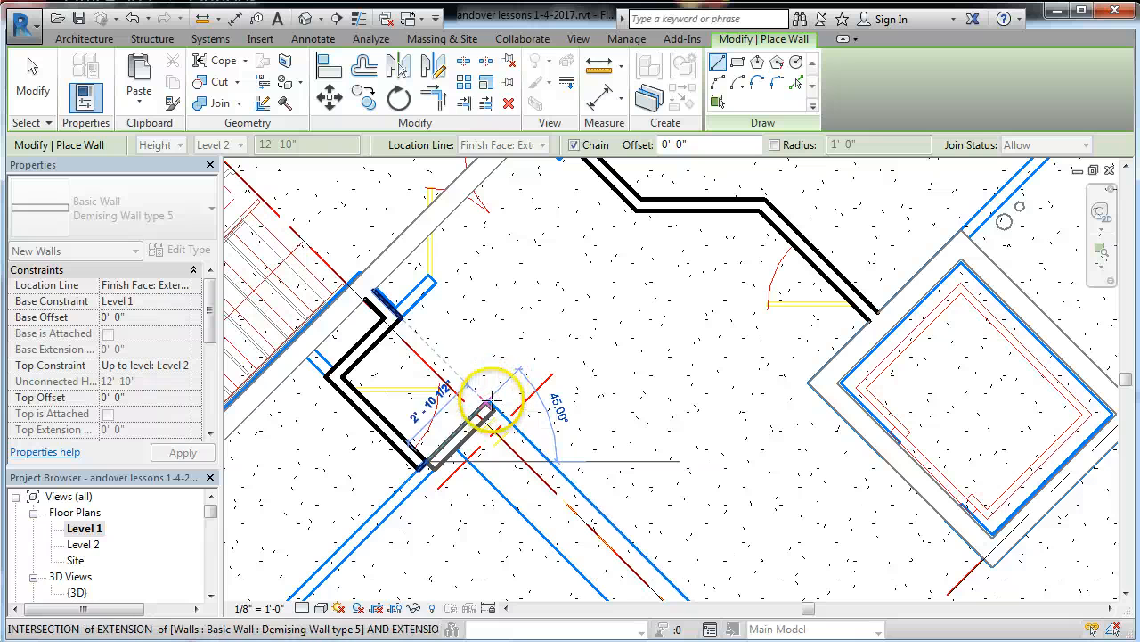
pyautogui.click(490, 401)
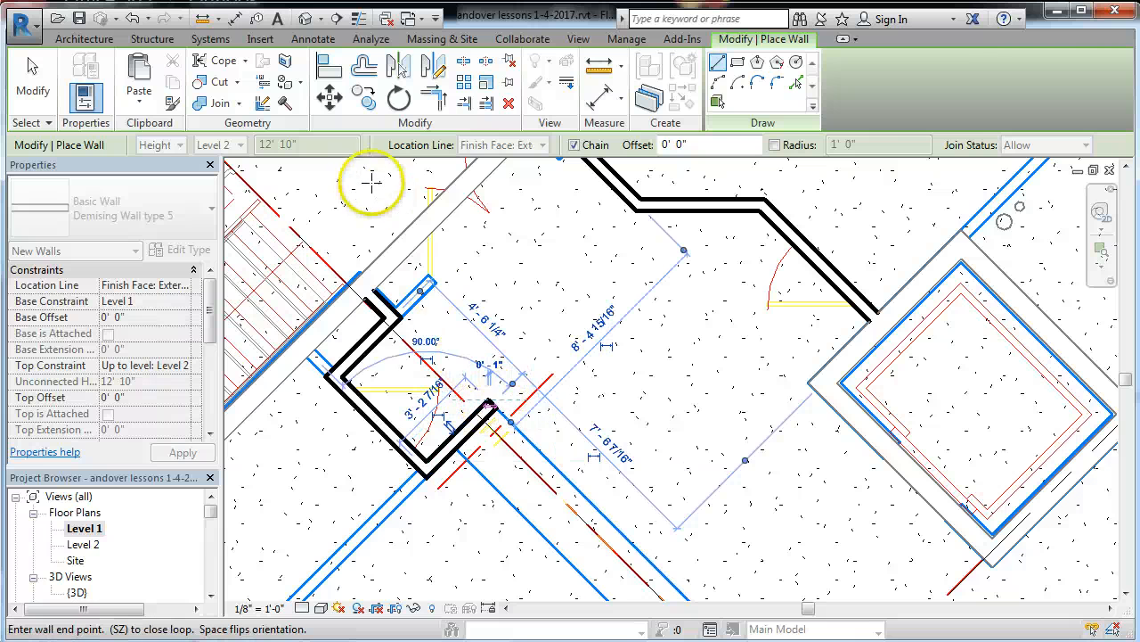
# Continue the demising wall chain about 16' 4" along the long imported wall, then around its end to the short return's corner
pyautogui.scroll(-2, 353, 190)
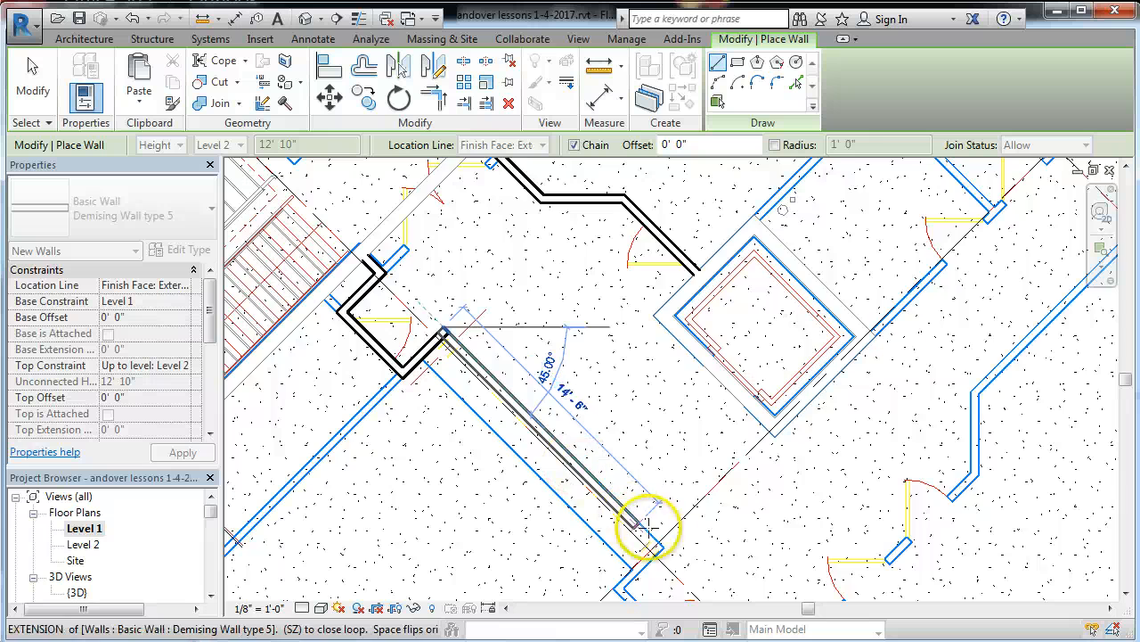
pyautogui.scroll(3, 670, 557)
pyautogui.scroll(-3, 535, 400)
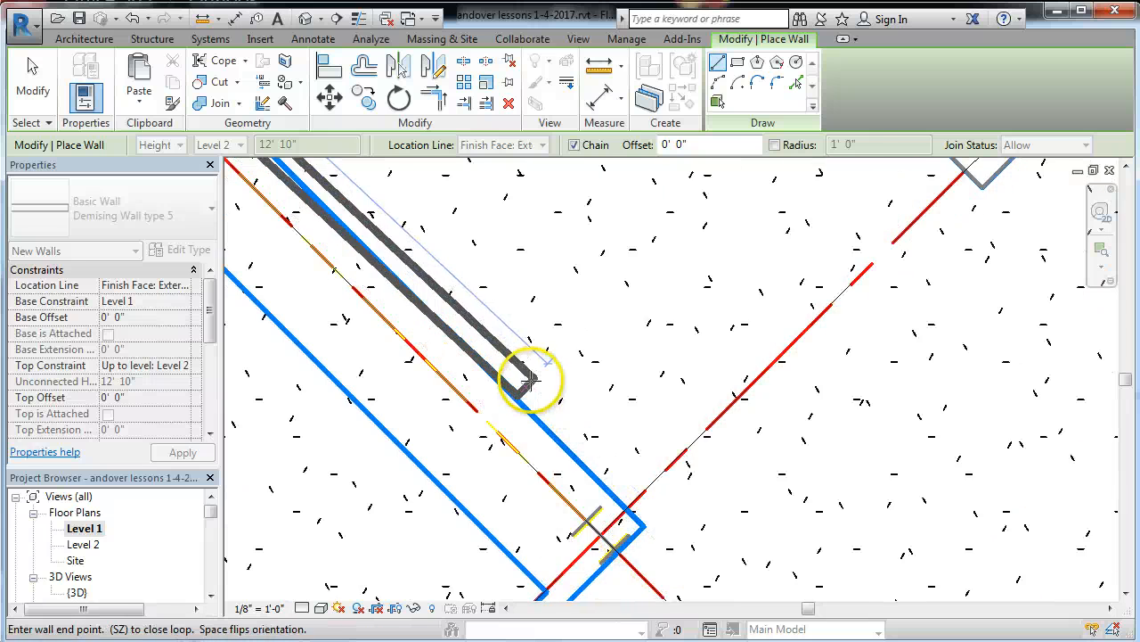
pyautogui.scroll(2, 534, 375)
pyautogui.click(588, 435)
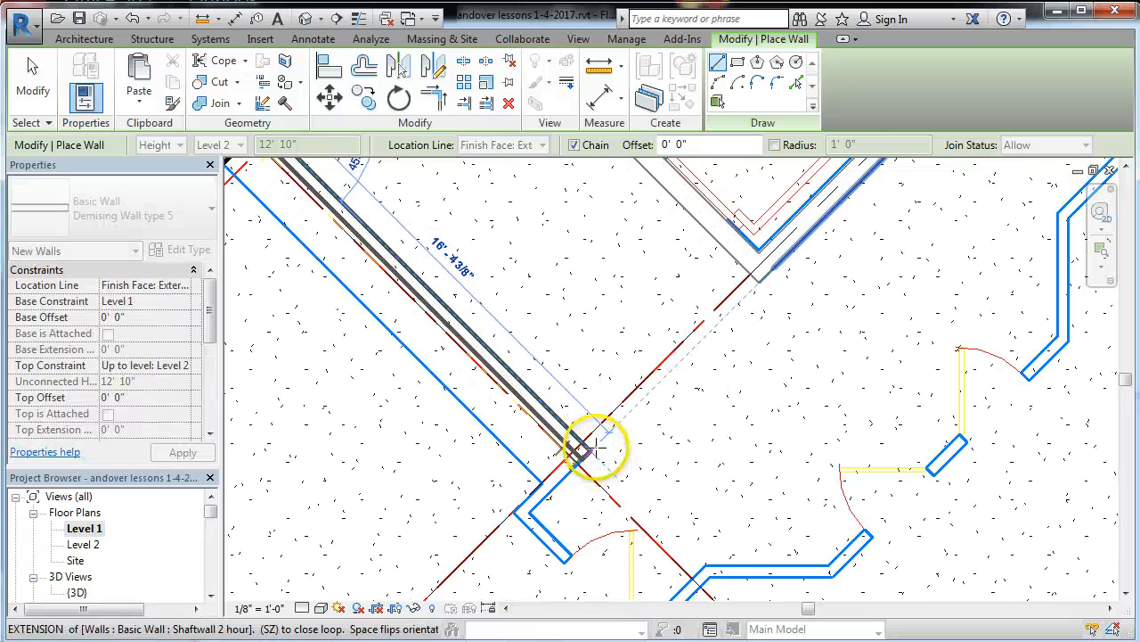
pyautogui.click(529, 510)
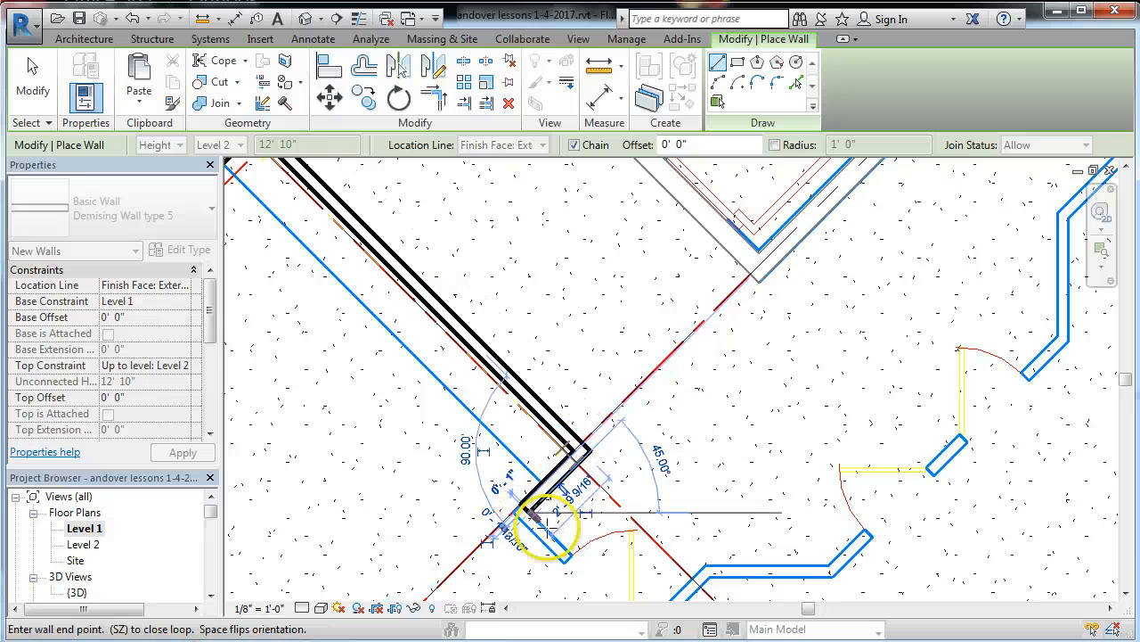
# Trace the door alcove with demising walls: about 5' 7" across the door opening, 3' 0" diagonally, and about 4' 2" horizontally
pyautogui.scroll(-3, 503, 430)
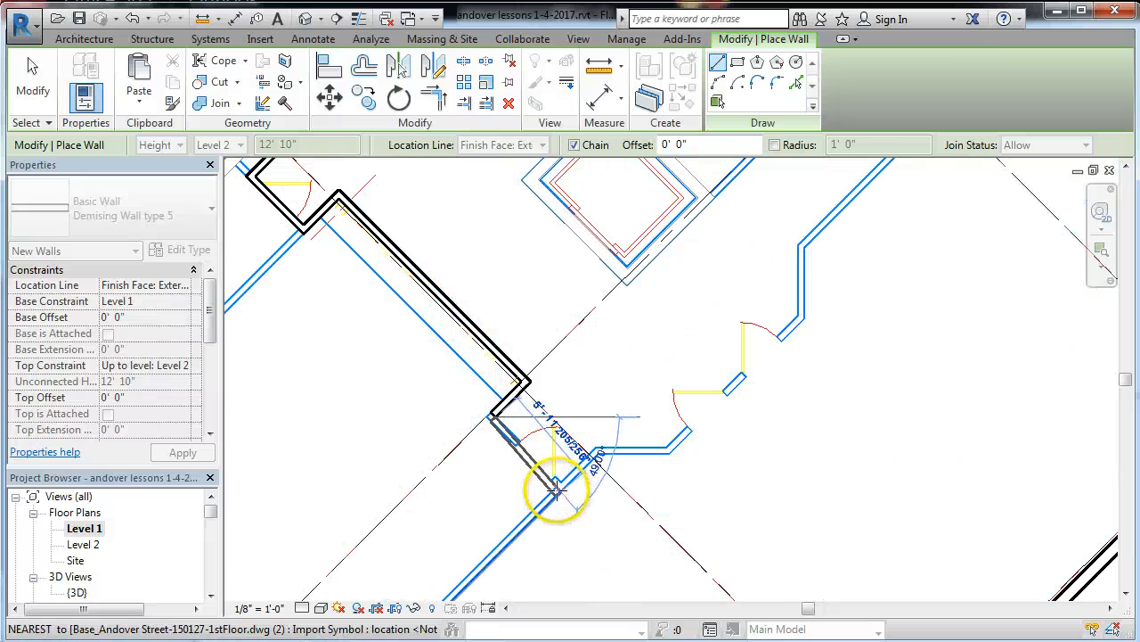
pyautogui.scroll(4, 555, 487)
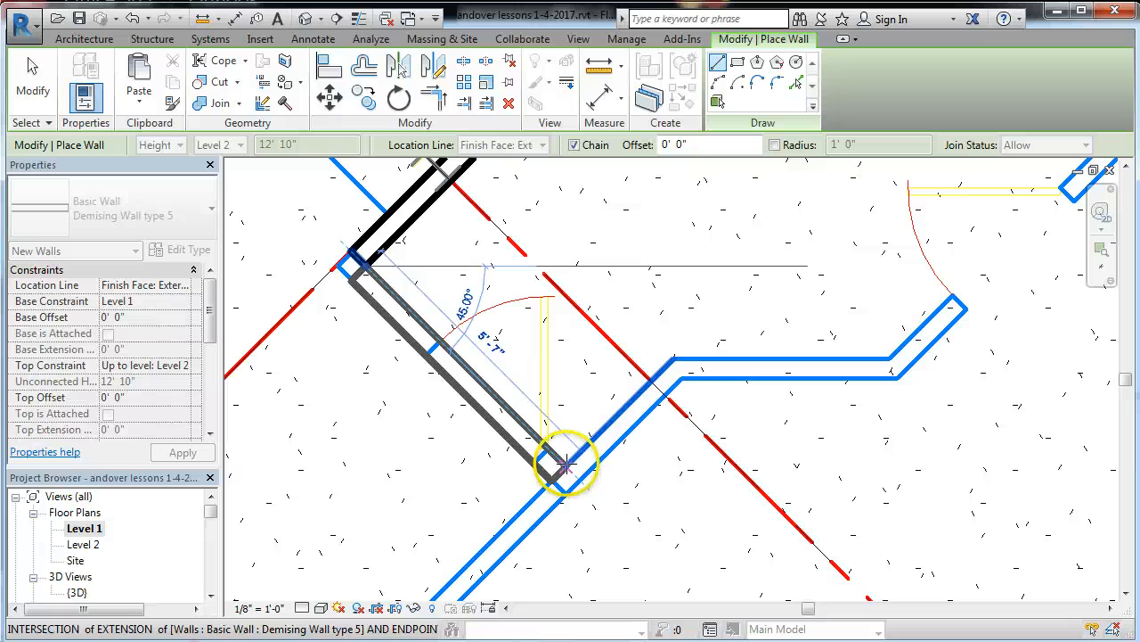
pyautogui.click(682, 351)
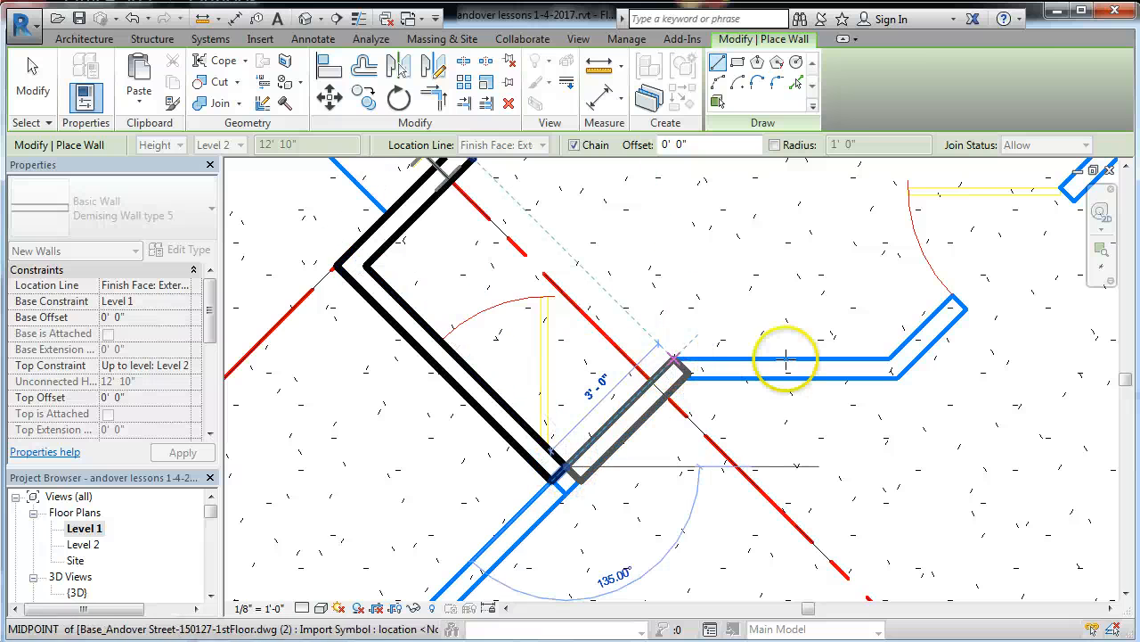
pyautogui.click(855, 349)
pyautogui.click(895, 351)
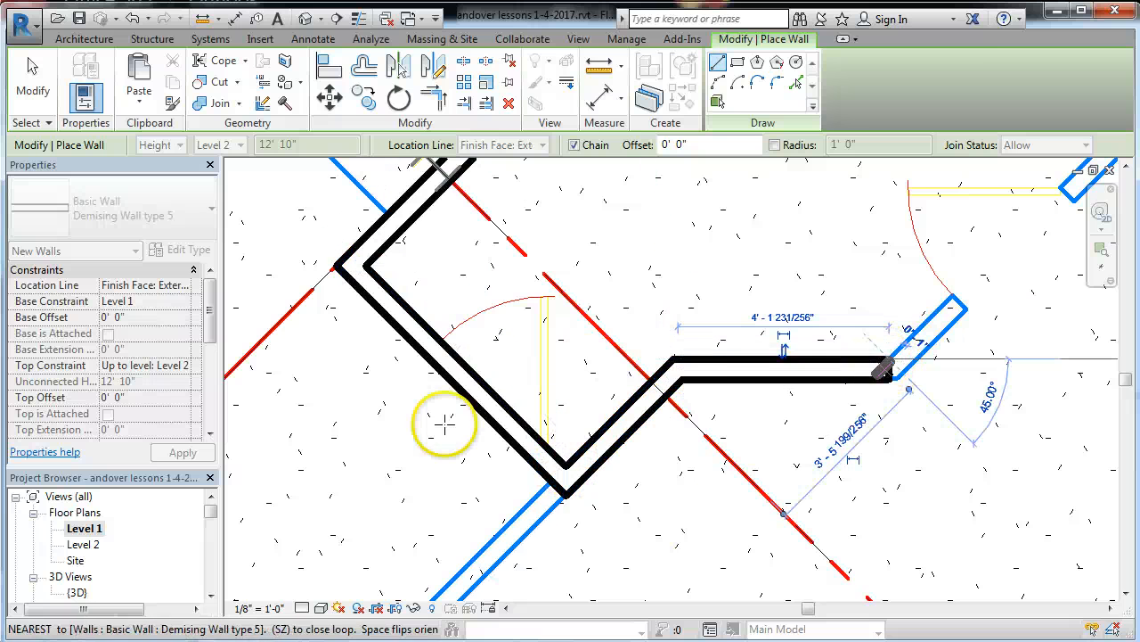
# Trace a diagonal demising wall about 11' 4" across the two door openings, then a vertical segment about 4' 4" long
pyautogui.scroll(-3, 394, 451)
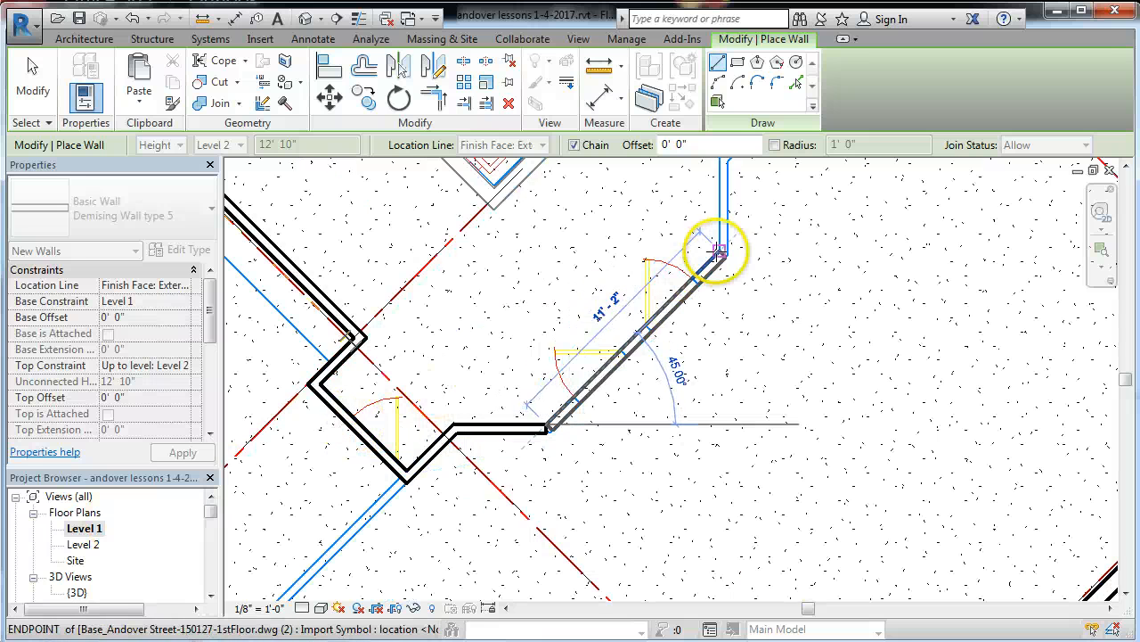
pyautogui.scroll(3, 718, 252)
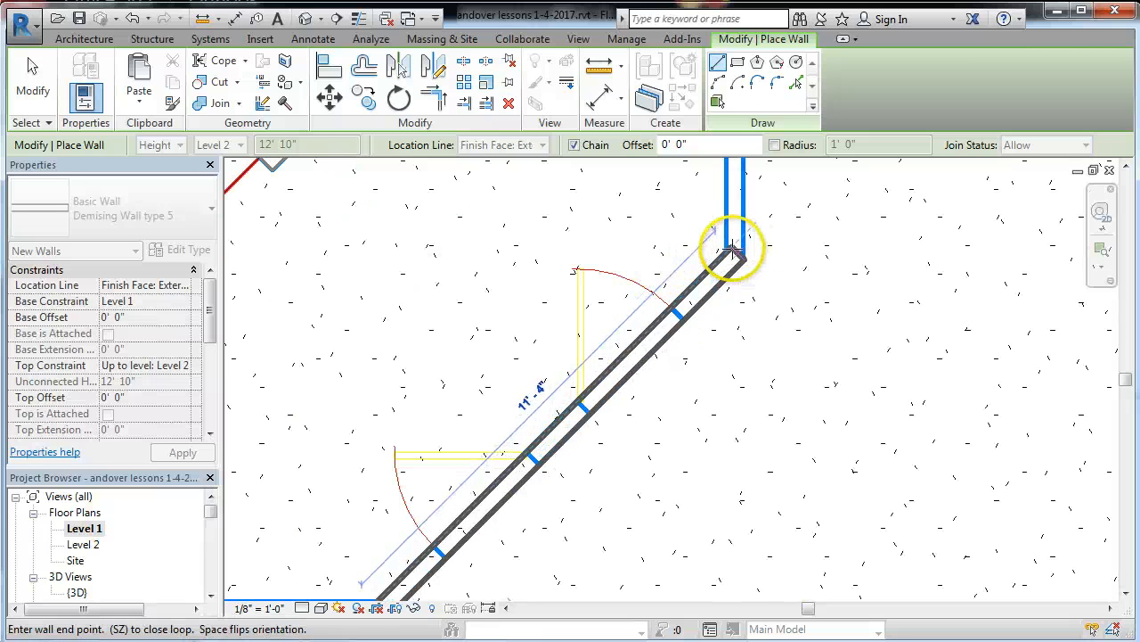
pyautogui.click(731, 252)
pyautogui.scroll(-2, 749, 501)
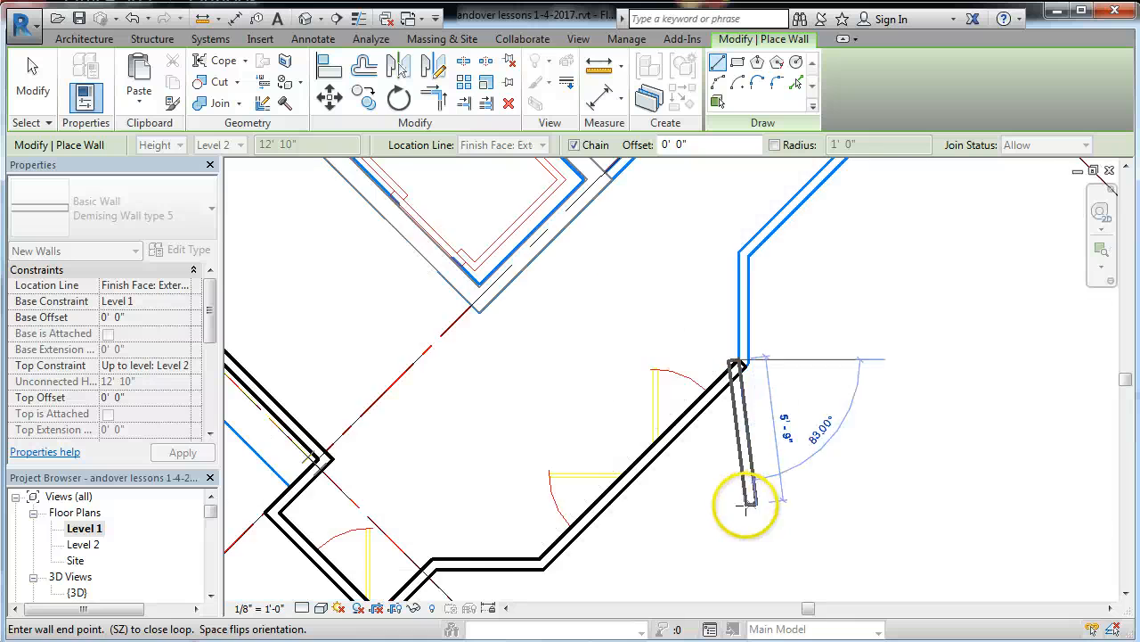
pyautogui.scroll(-2, 767, 473)
pyautogui.scroll(3, 753, 467)
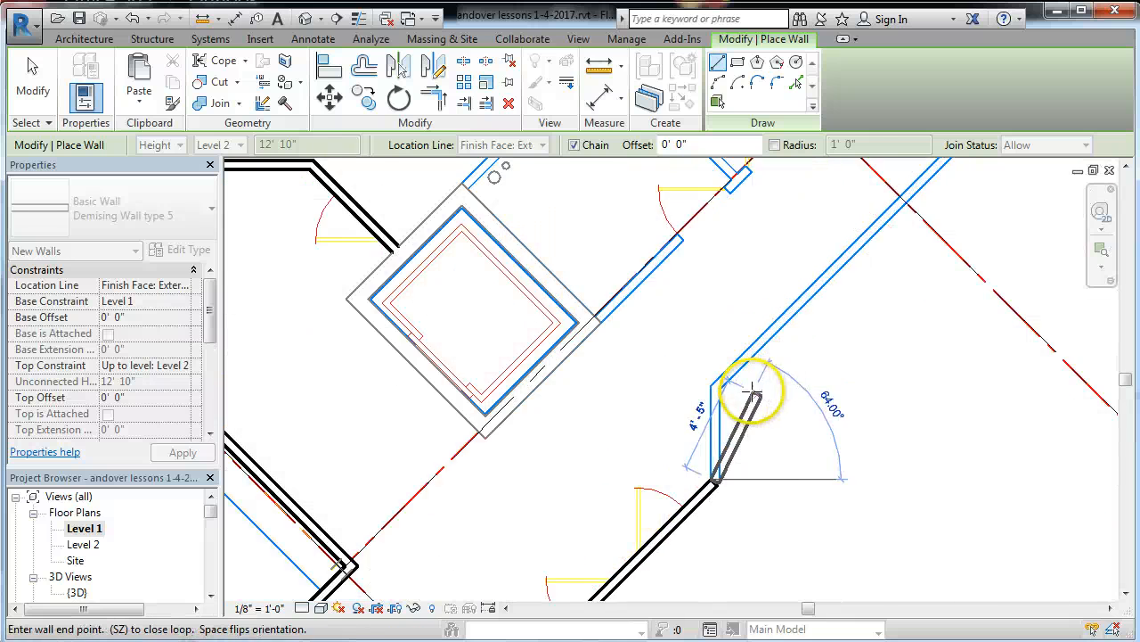
pyautogui.scroll(2, 755, 389)
pyautogui.click(679, 384)
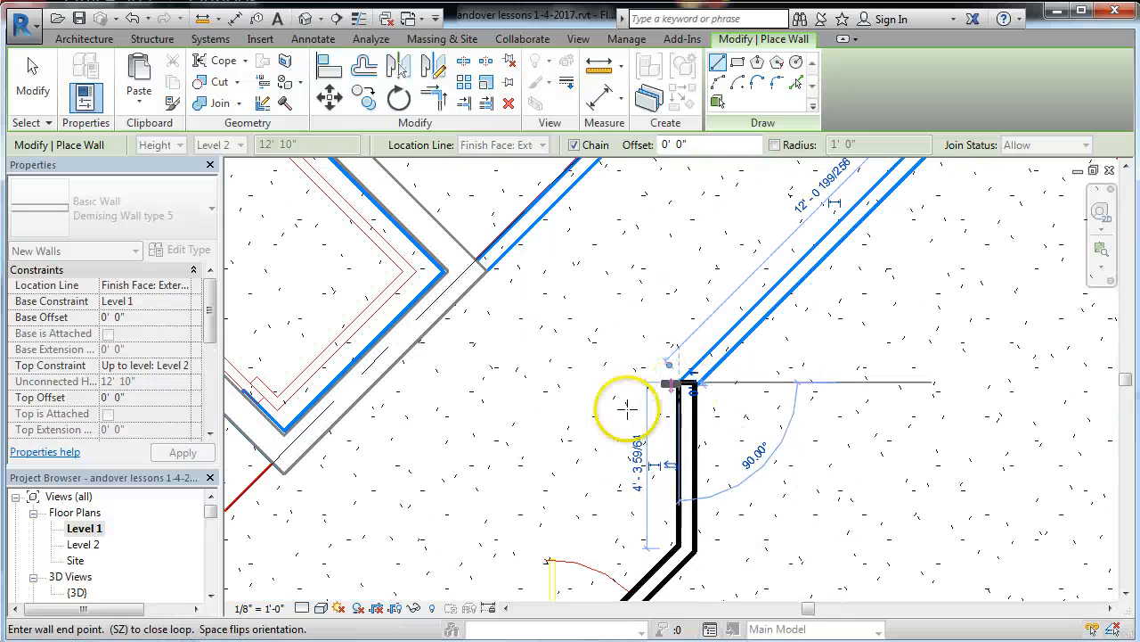
# Trace the long corridor wall to its far bend, then a 4' 2" horizontal segment and an 11' 3" diagonal across the next two doors
pyautogui.scroll(-4, 458, 472)
pyautogui.scroll(-3, 463, 469)
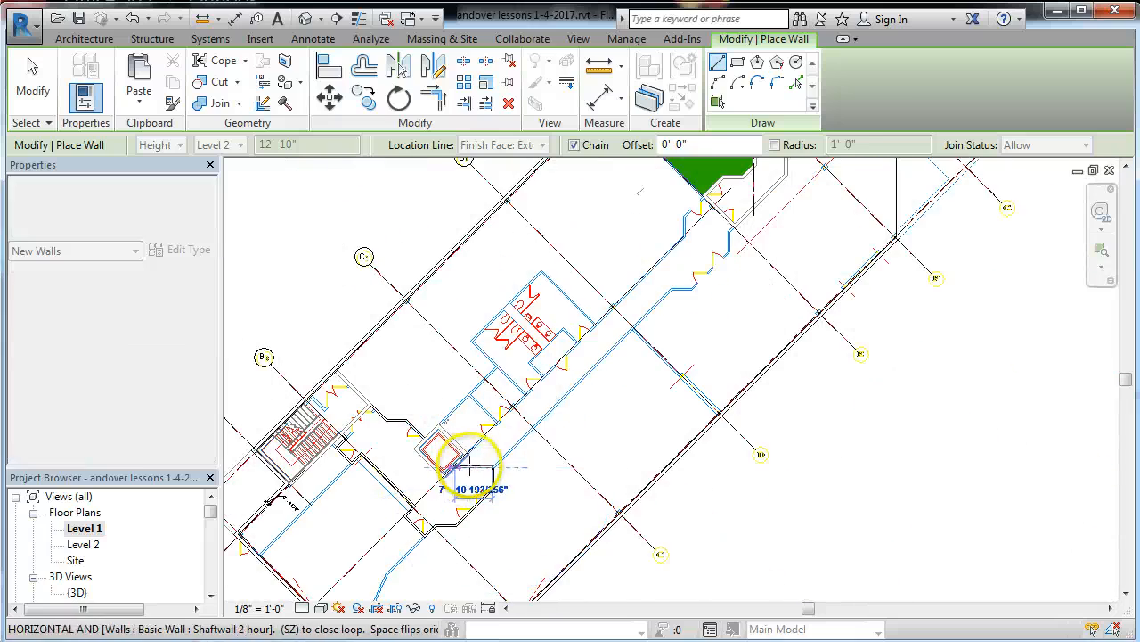
pyautogui.scroll(3, 712, 218)
pyautogui.scroll(5, 686, 252)
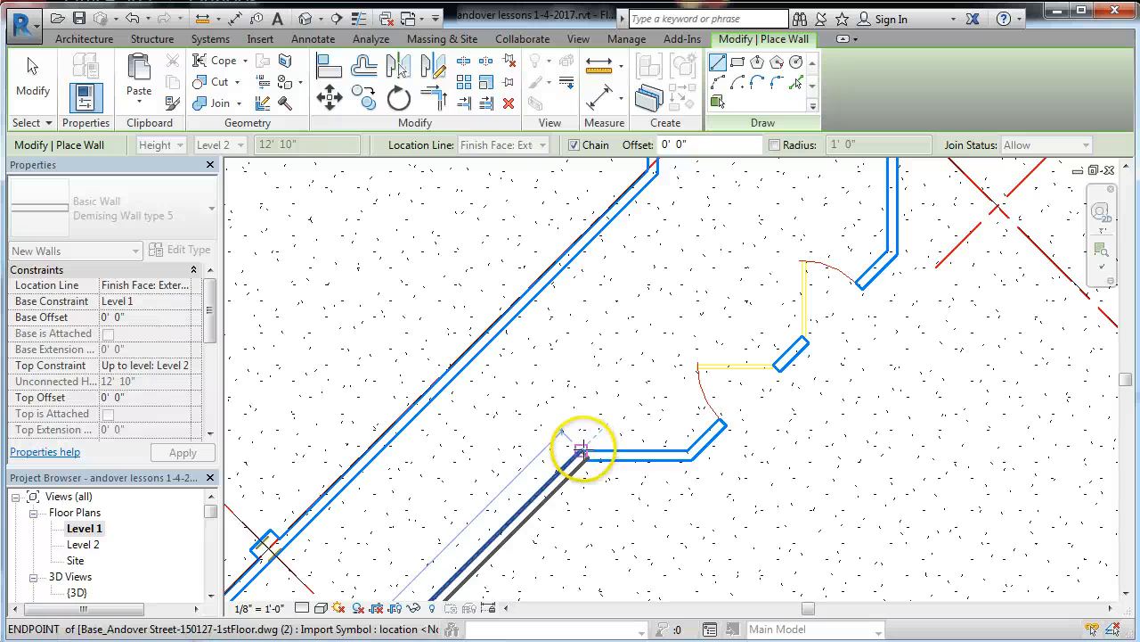
pyautogui.click(580, 453)
pyautogui.click(688, 452)
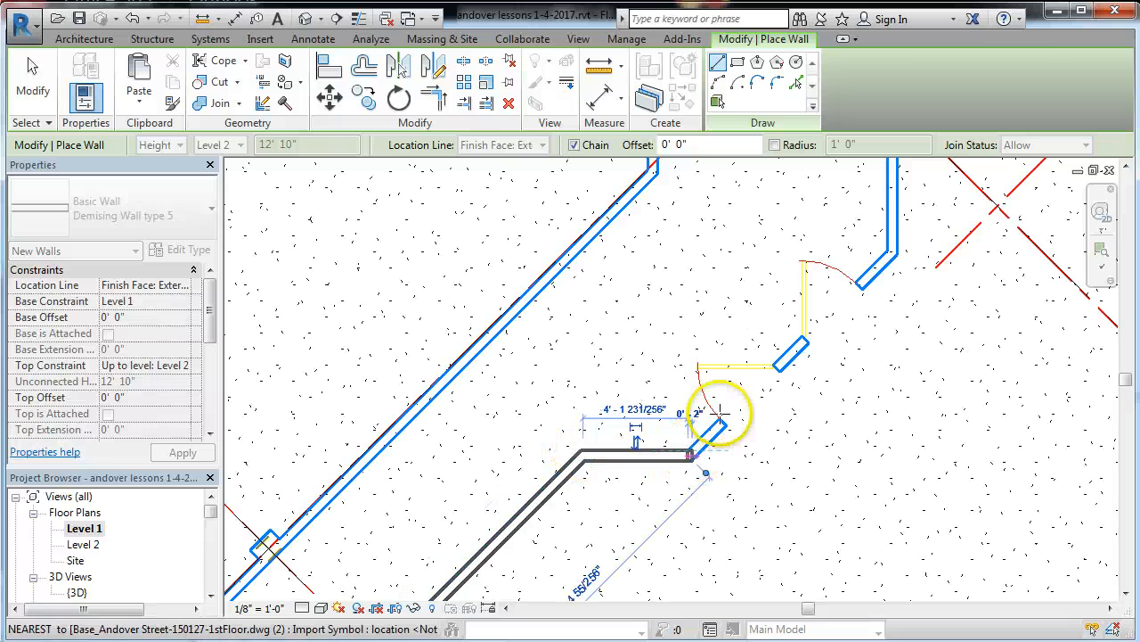
pyautogui.click(889, 252)
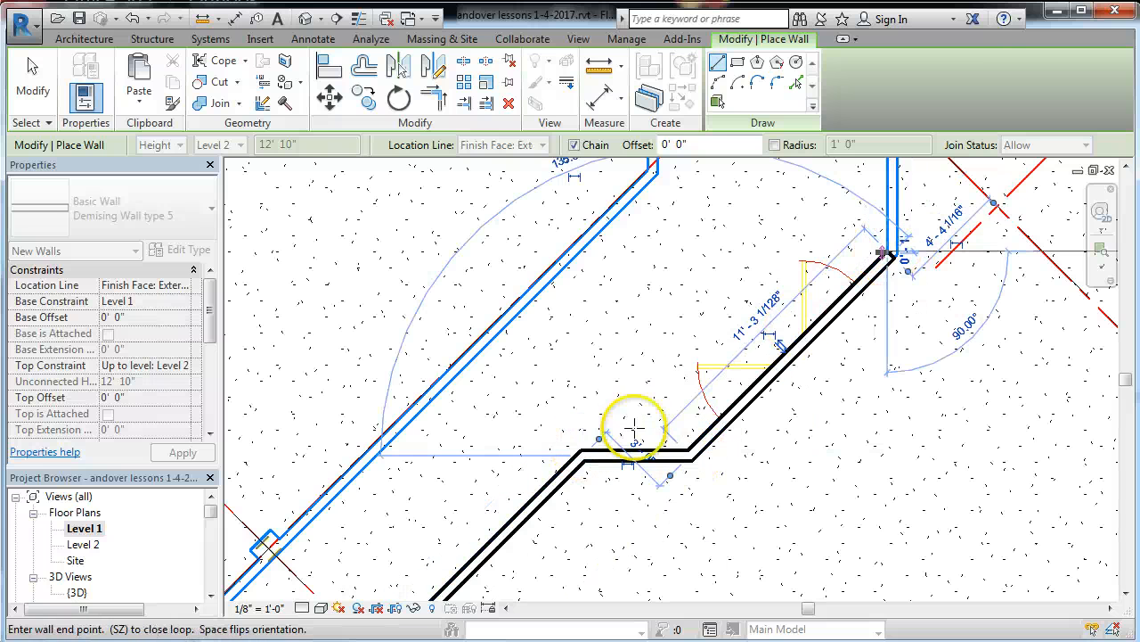
# Add a vertical demising wall about 4' 3" long and a short diagonal to the existing wall corner at Grid E, and end the chain
pyautogui.scroll(-2, 450, 627)
pyautogui.scroll(5, 749, 312)
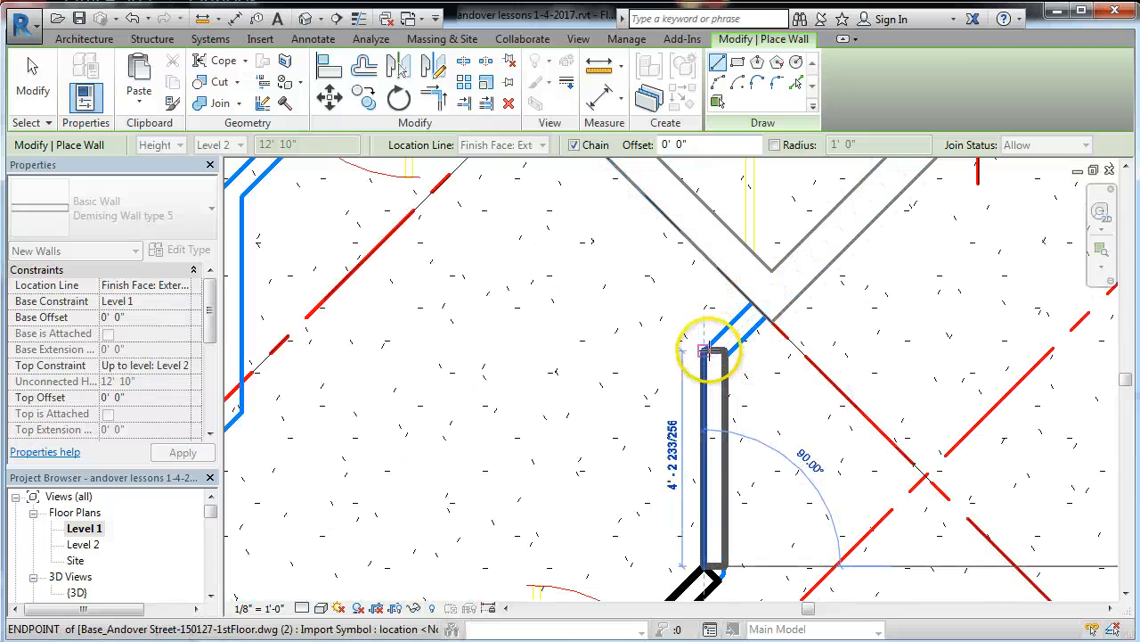
pyautogui.click(704, 350)
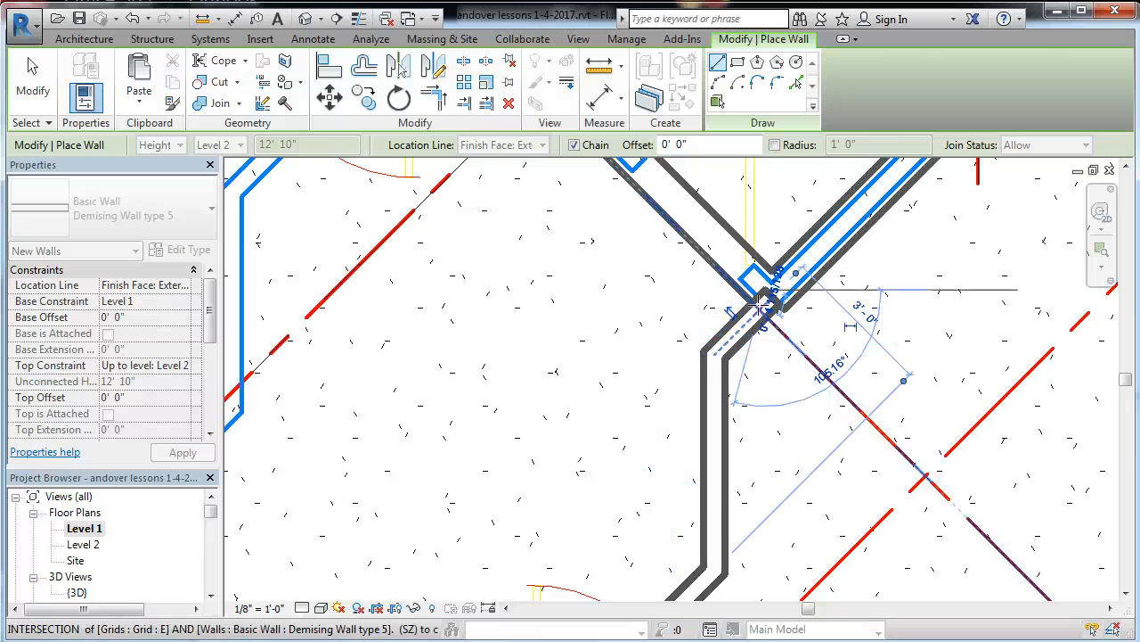
pyautogui.click(768, 297)
pyautogui.click(34, 76)
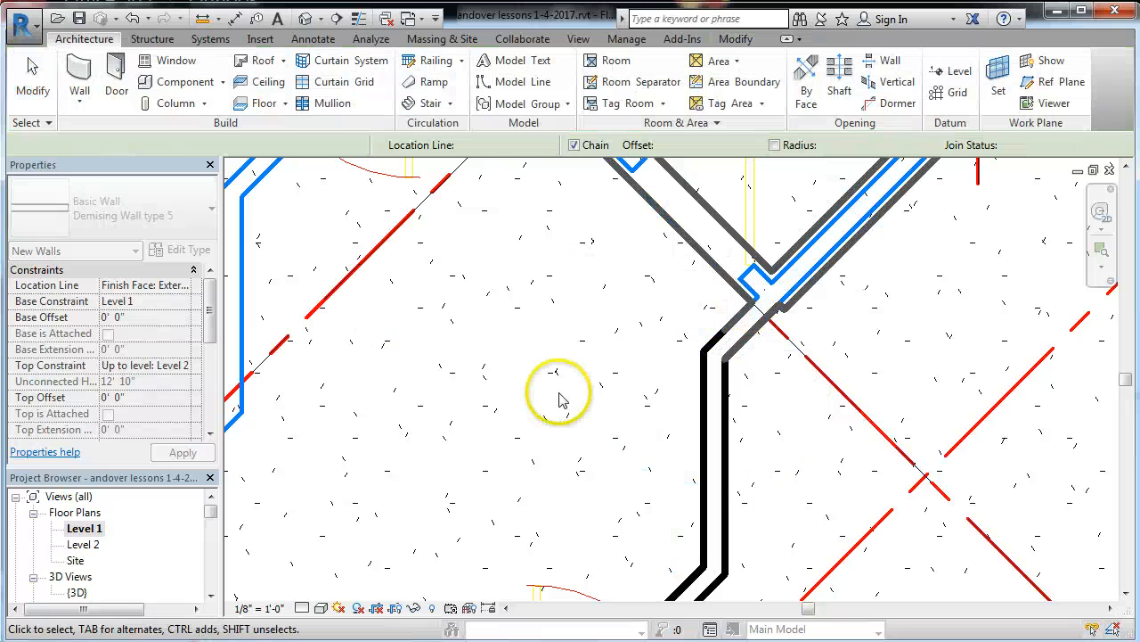
# Start a new demising wall chain at the wall corner beside the green area and trace across the door opening, about 6' long
pyautogui.scroll(3, 738, 377)
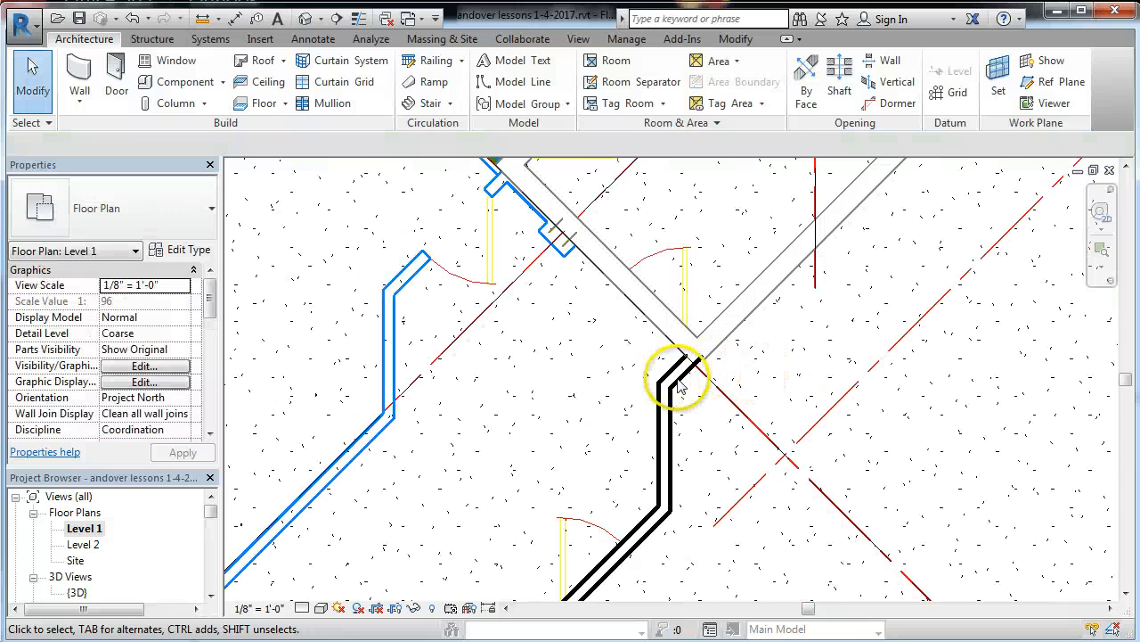
pyautogui.scroll(3, 679, 385)
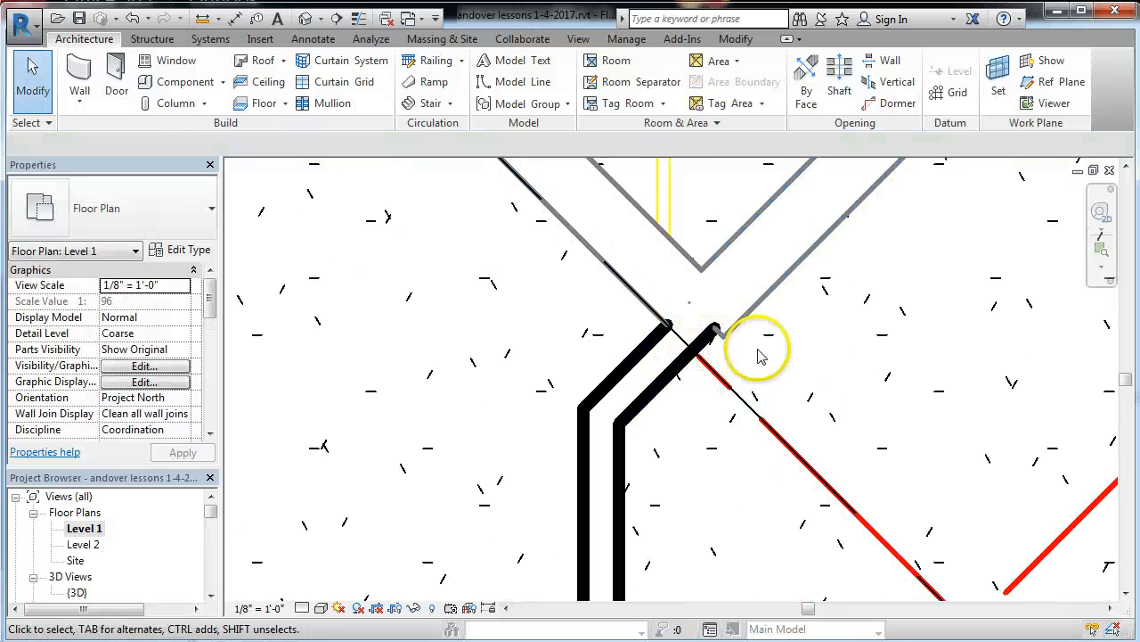
pyautogui.scroll(-2, 759, 361)
pyautogui.scroll(-1, 773, 372)
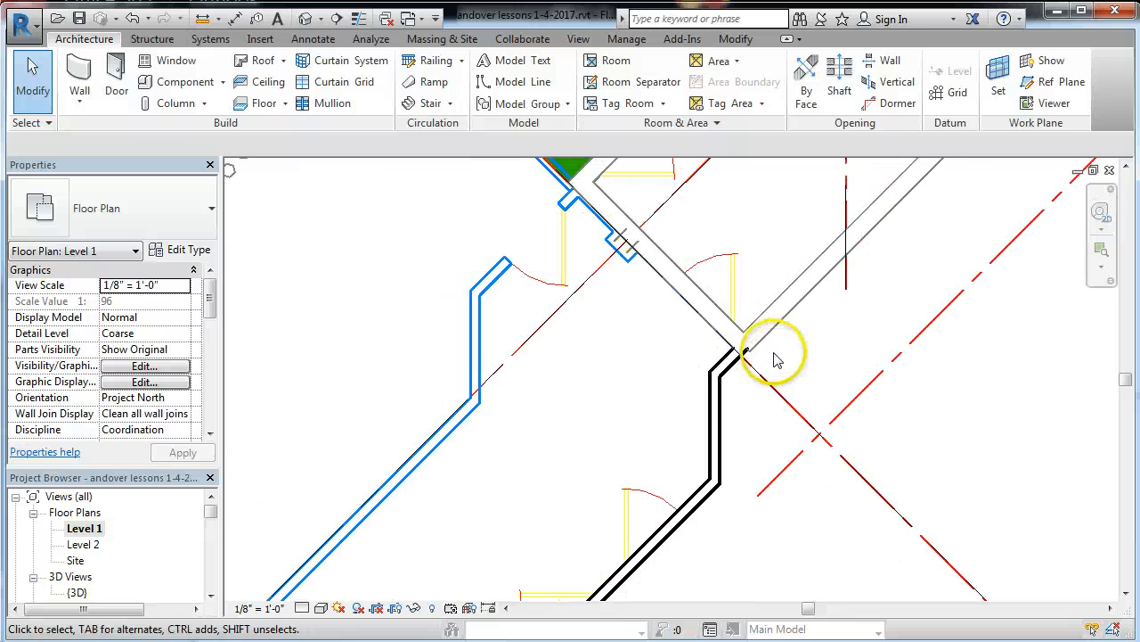
pyautogui.scroll(-1, 790, 243)
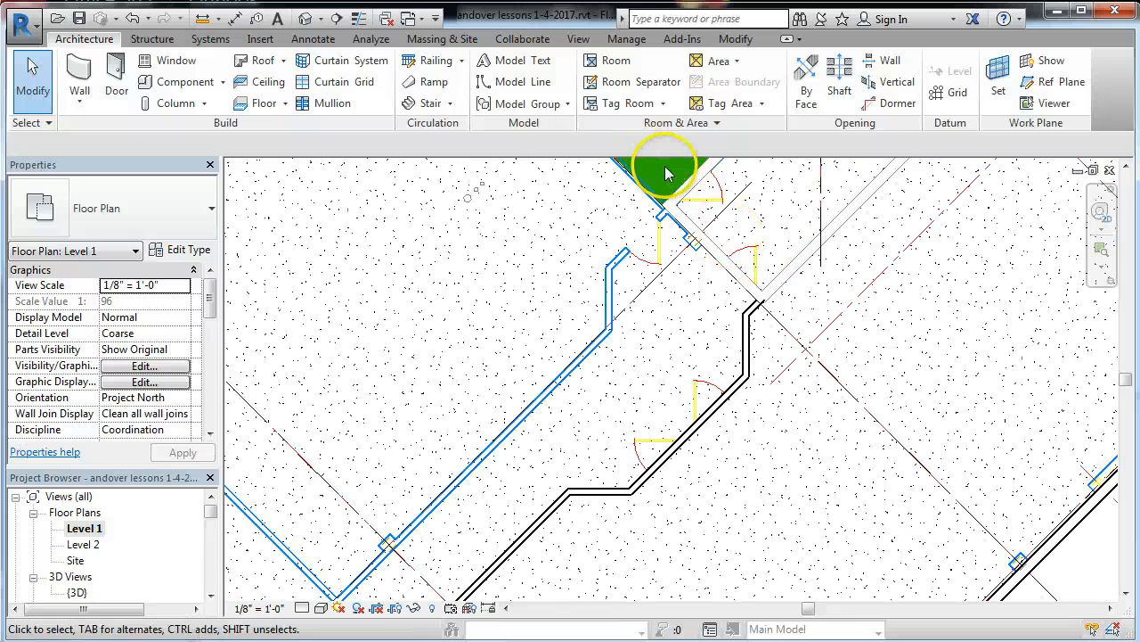
pyautogui.scroll(2, 684, 233)
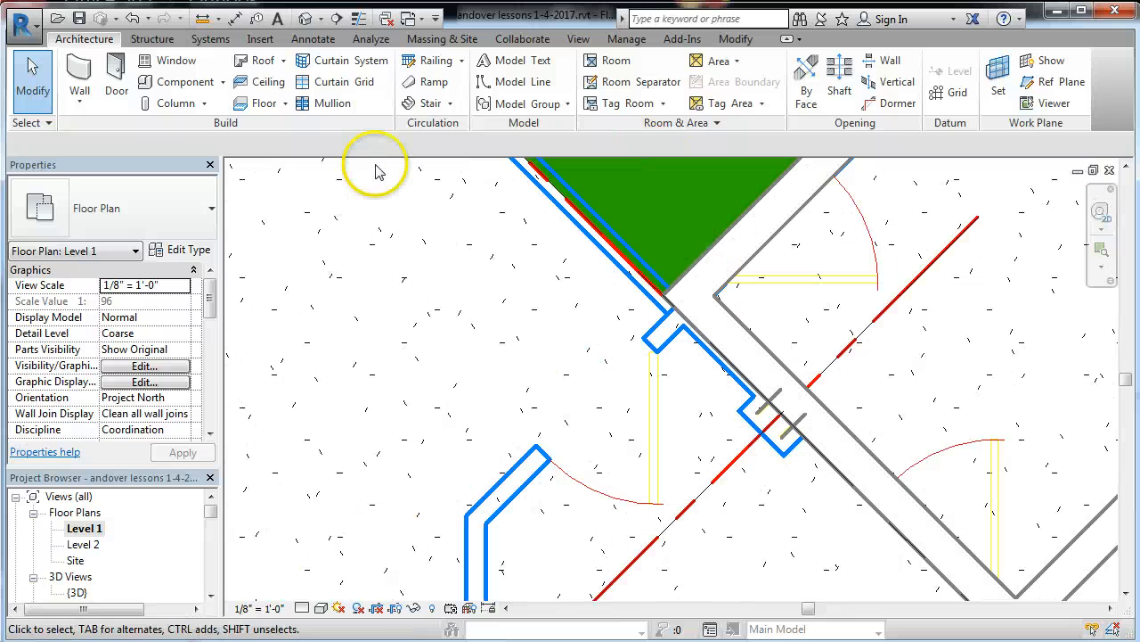
pyautogui.click(75, 76)
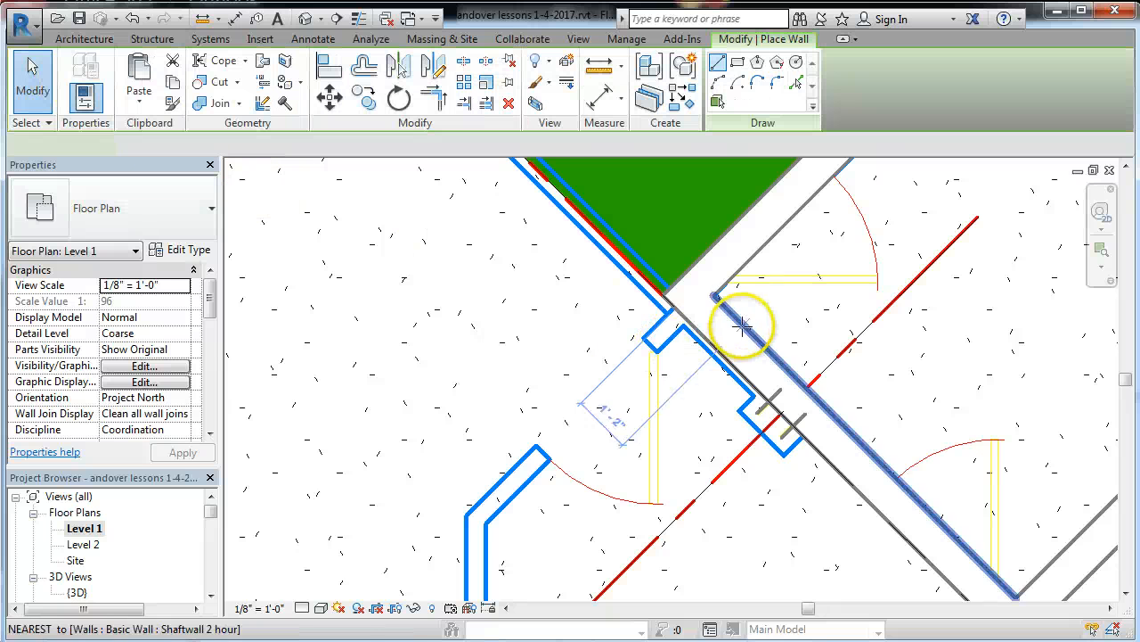
pyautogui.click(686, 319)
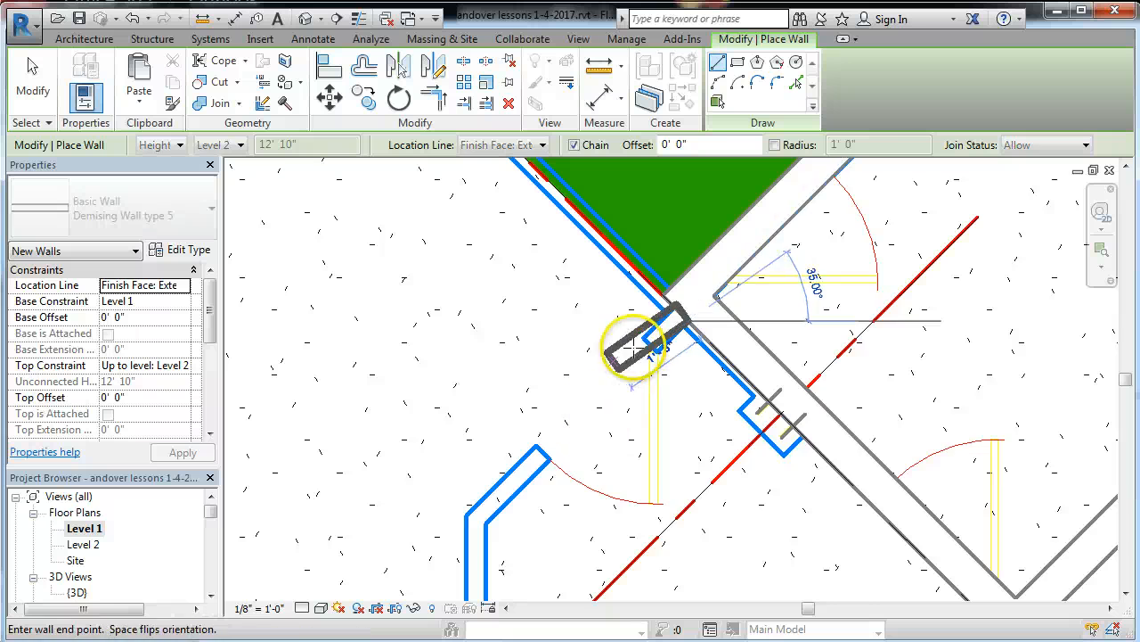
pyautogui.scroll(-1, 606, 384)
pyautogui.click(547, 435)
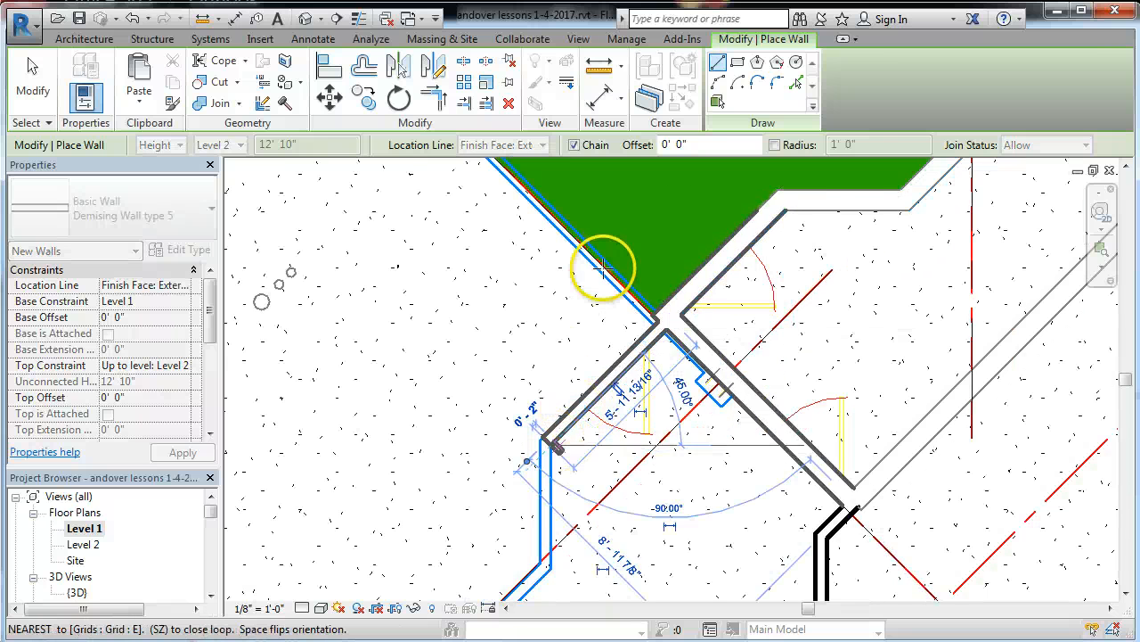
# Continue the chain with a vertical demising wall about 4' 3" long to the bend in the imported wall
pyautogui.scroll(-1, 608, 266)
pyautogui.scroll(-3, 618, 266)
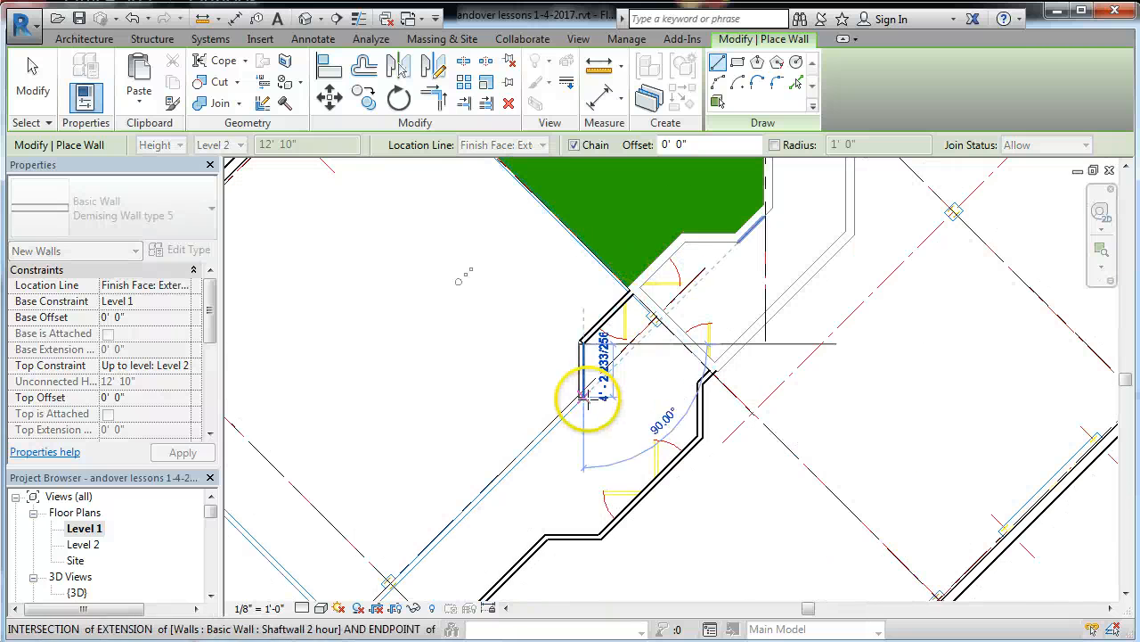
pyautogui.scroll(2, 581, 395)
pyautogui.scroll(3, 580, 394)
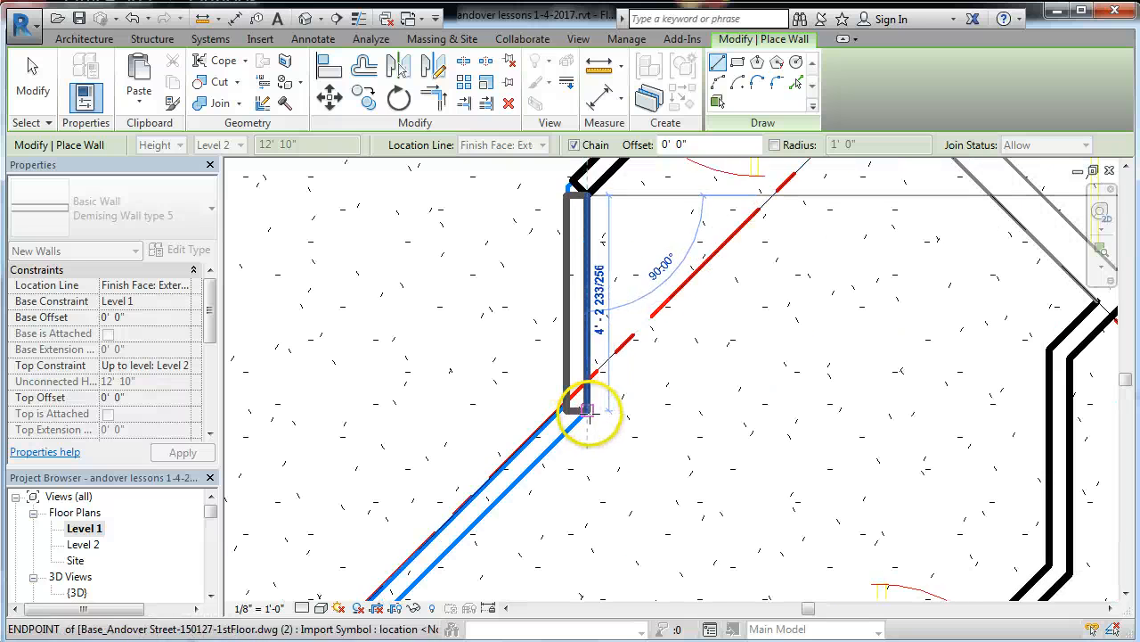
pyautogui.scroll(-1, 738, 294)
# Trace the long diagonal corridor wall past the restrooms to the elevator shaft wall corner, about 65' 4" long, and end the wall command
pyautogui.scroll(-3, 952, 224)
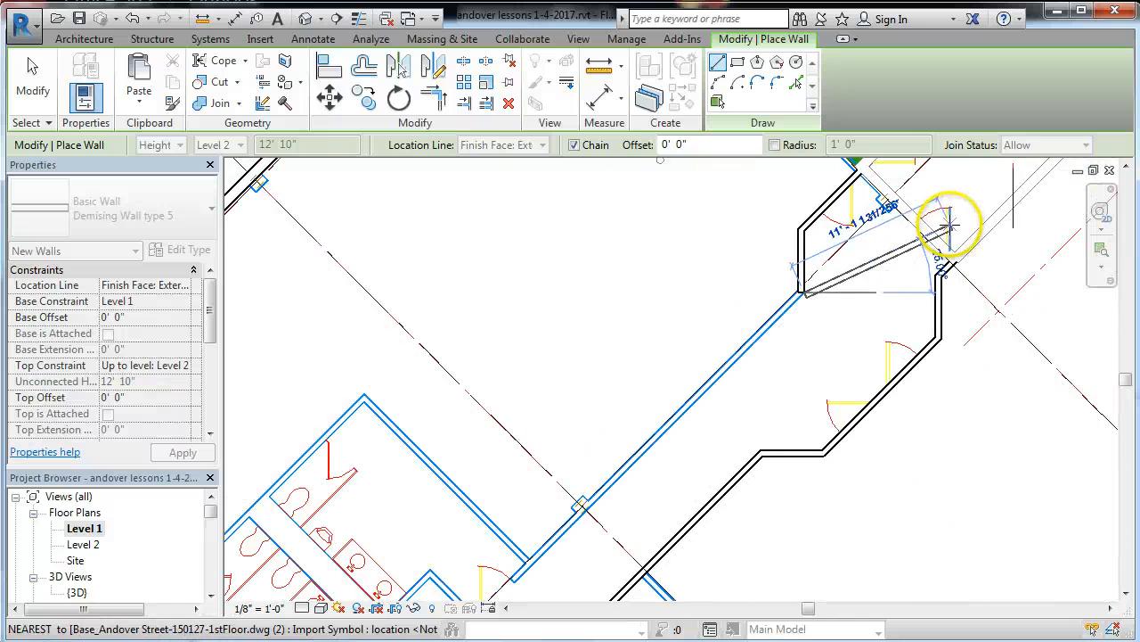
pyautogui.scroll(-2, 950, 230)
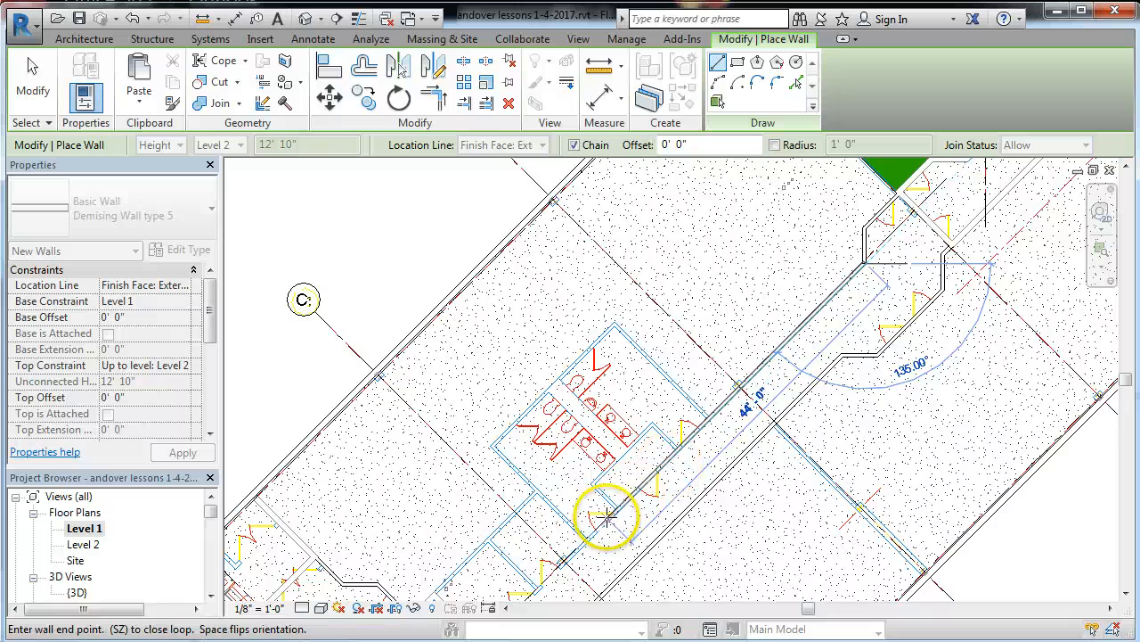
pyautogui.scroll(2, 614, 571)
pyautogui.scroll(2, 647, 486)
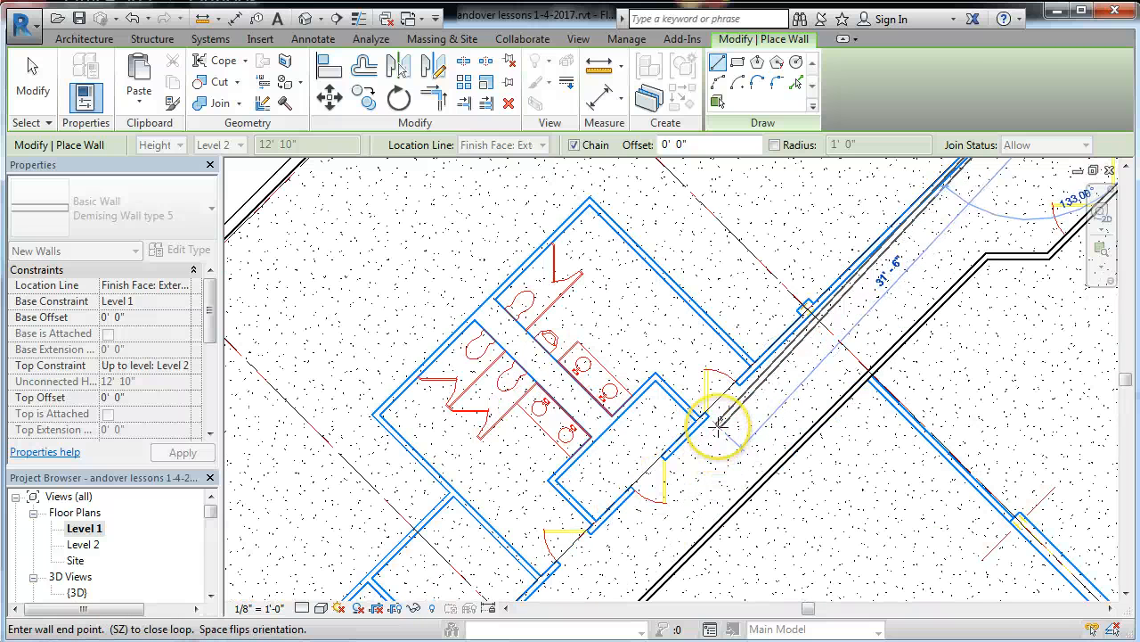
pyautogui.scroll(-2, 763, 326)
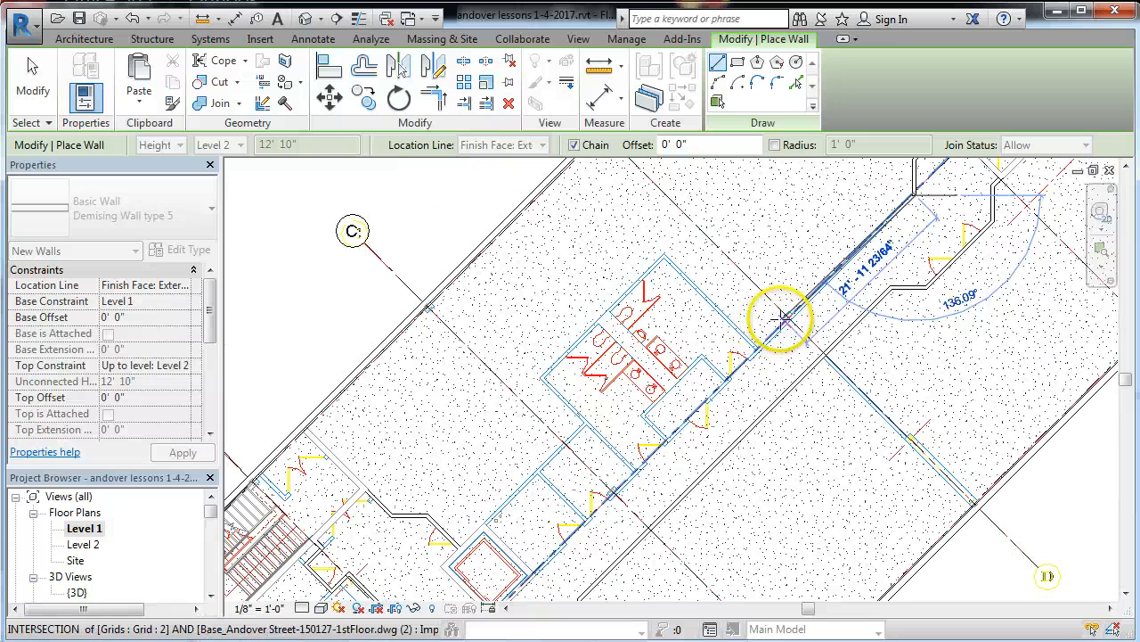
pyautogui.click(778, 318)
pyautogui.scroll(4, 522, 590)
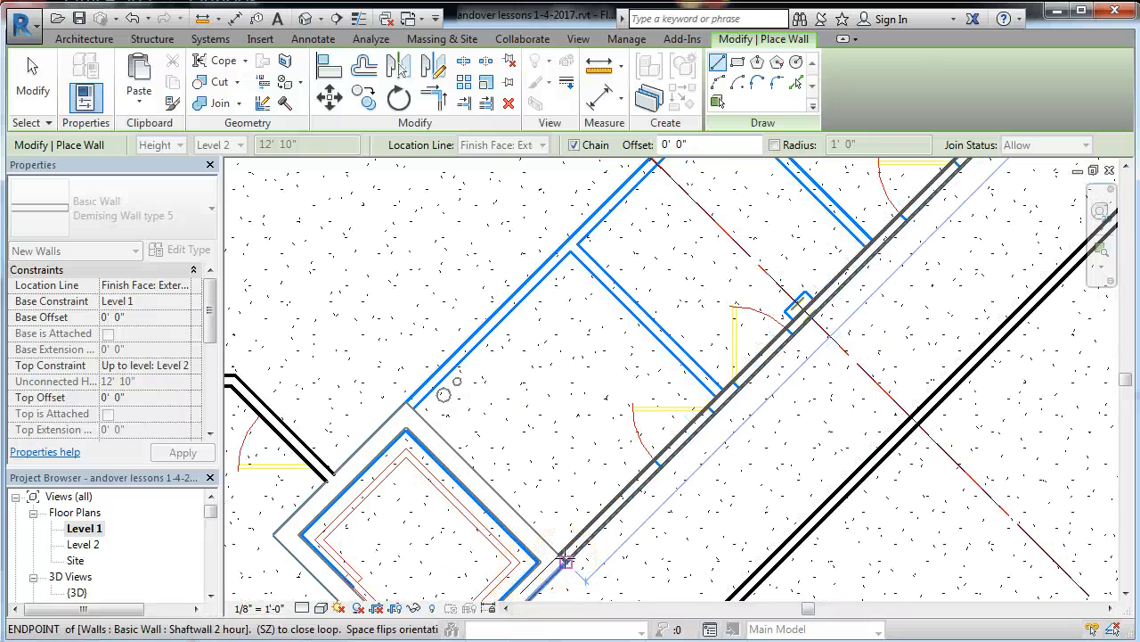
pyautogui.click(565, 561)
pyautogui.click(32, 71)
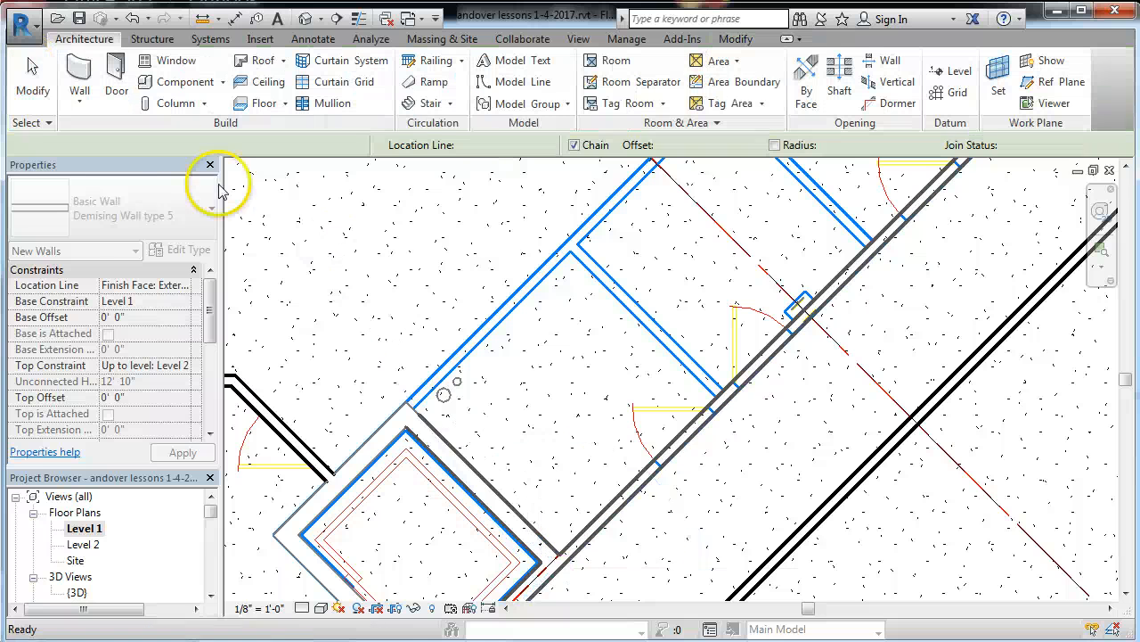
# Examine the join at the elevator shaft corner and check the phasing properties of the new demising wall
pyautogui.scroll(-2, 459, 343)
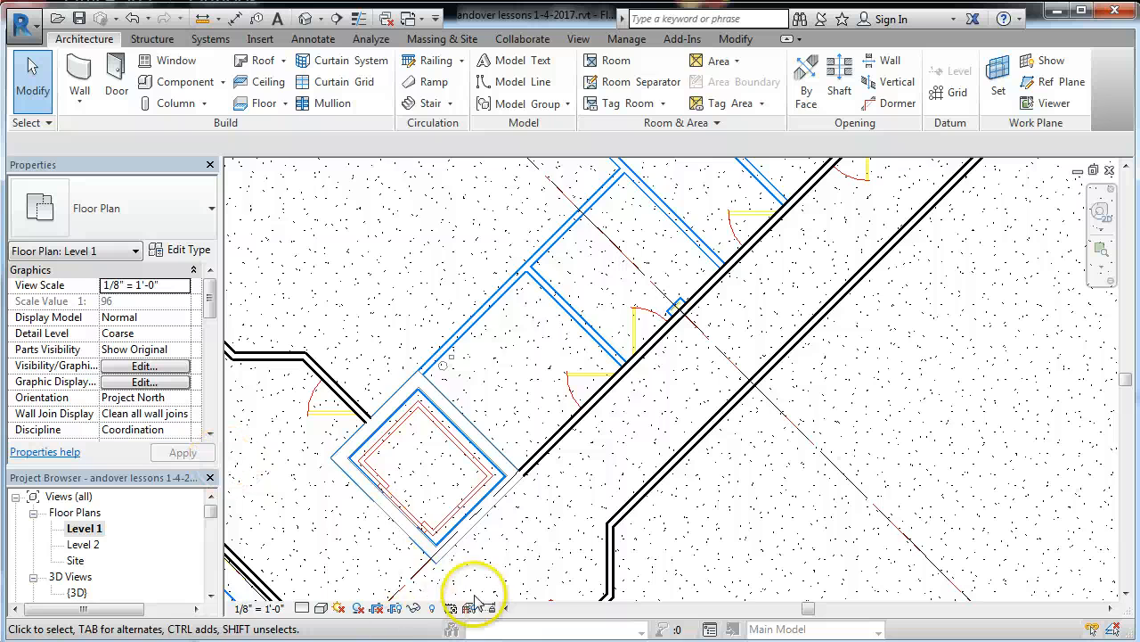
pyautogui.scroll(2, 474, 579)
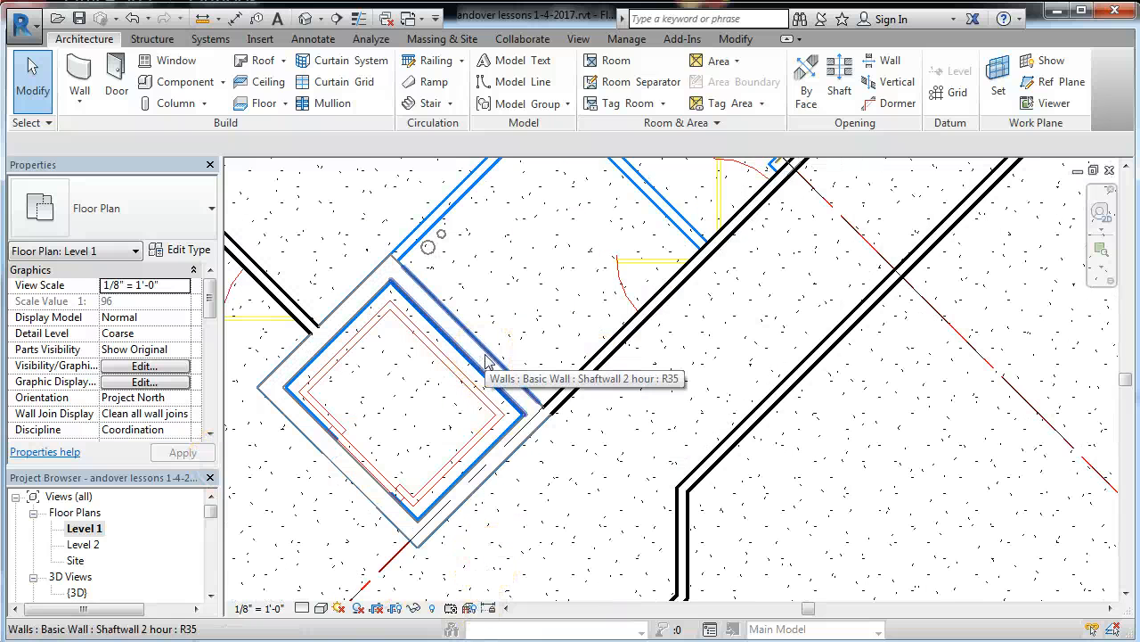
pyautogui.click(506, 458)
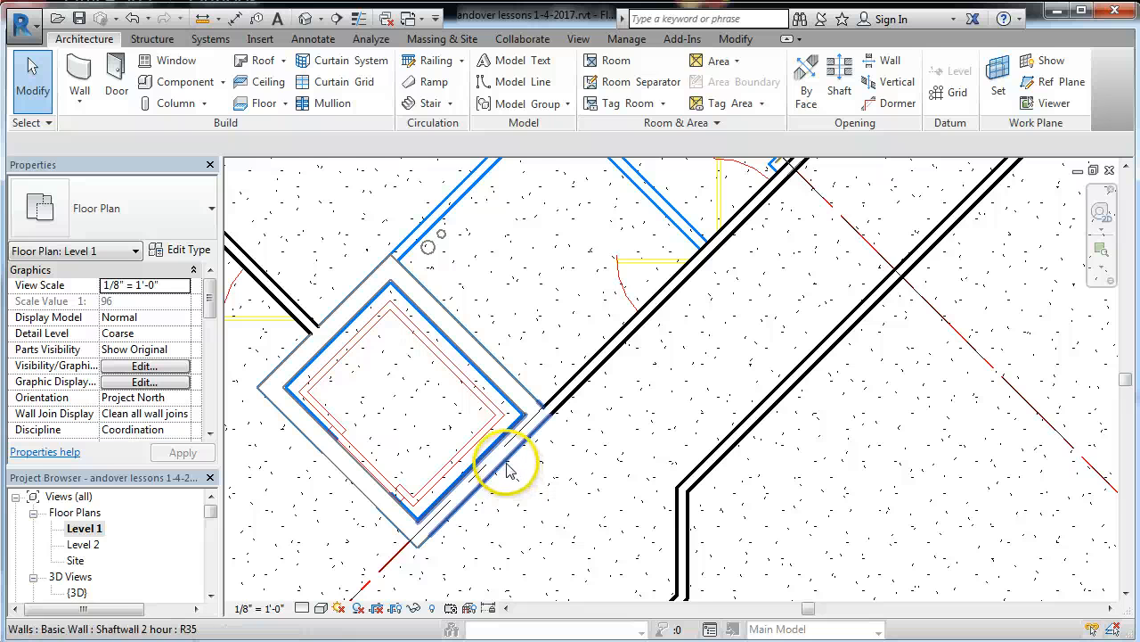
pyautogui.click(603, 358)
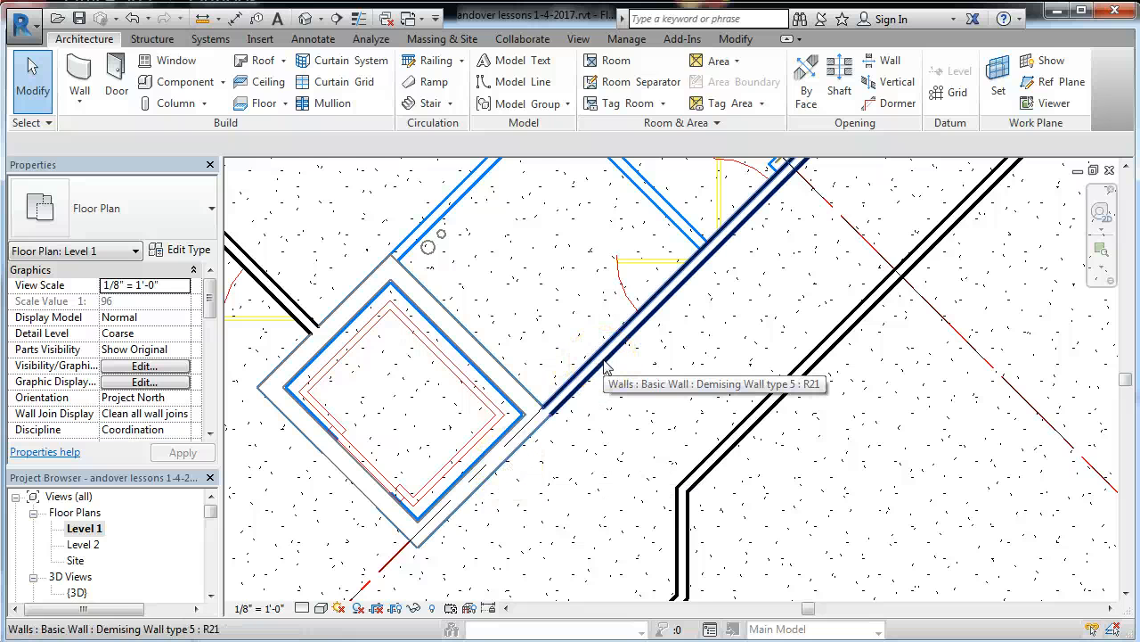
pyautogui.click(733, 424)
pyautogui.scroll(-2, 720, 426)
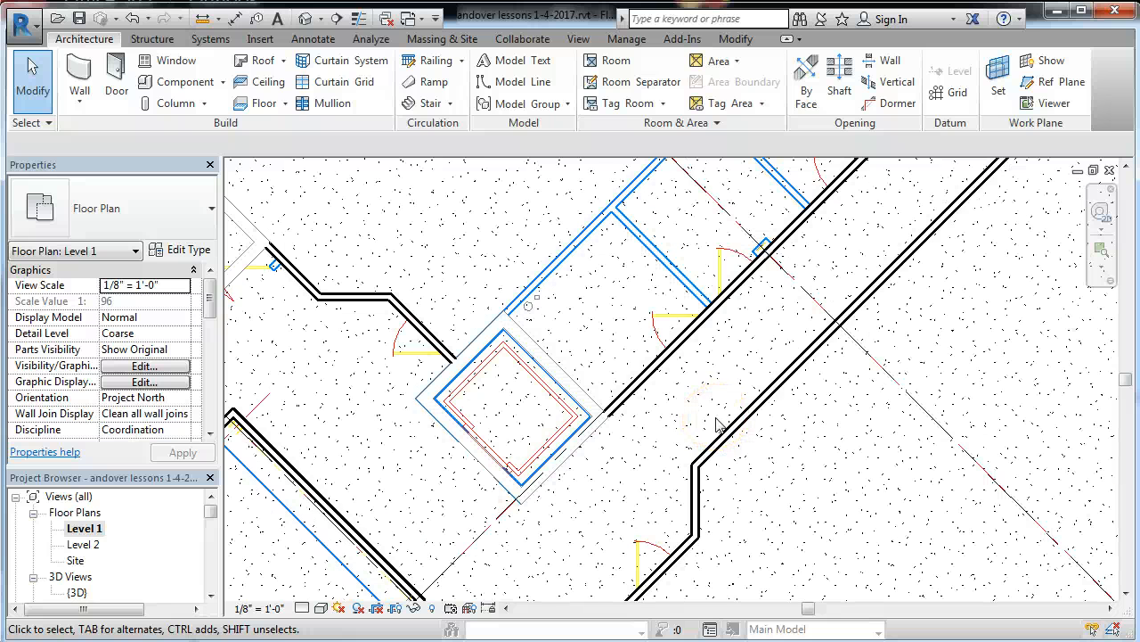
pyautogui.click(692, 379)
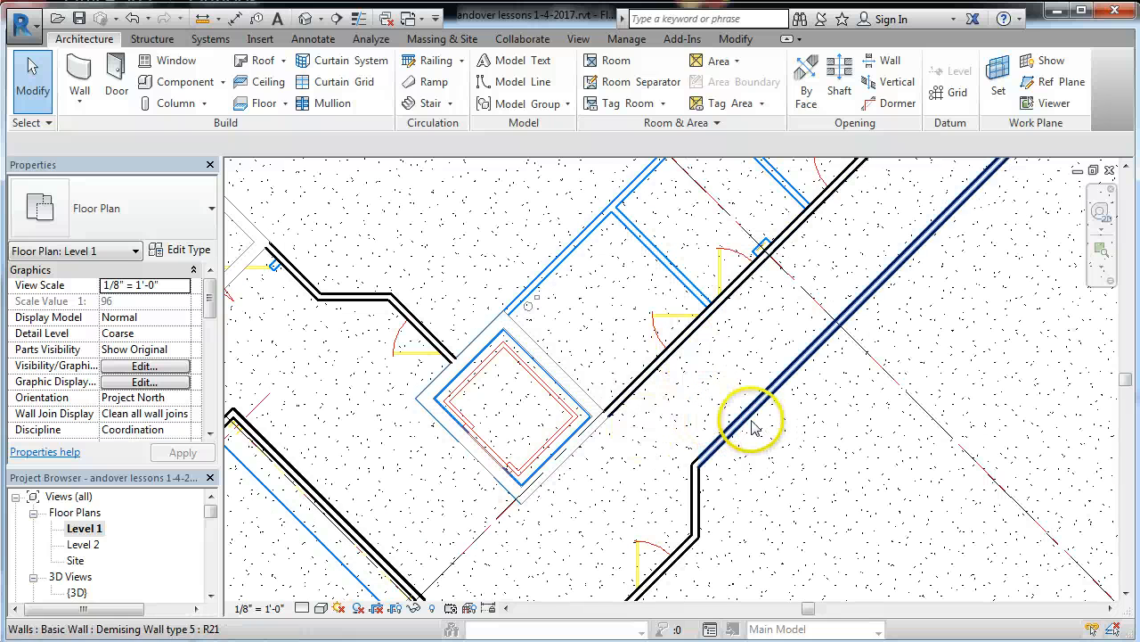
pyautogui.click(680, 344)
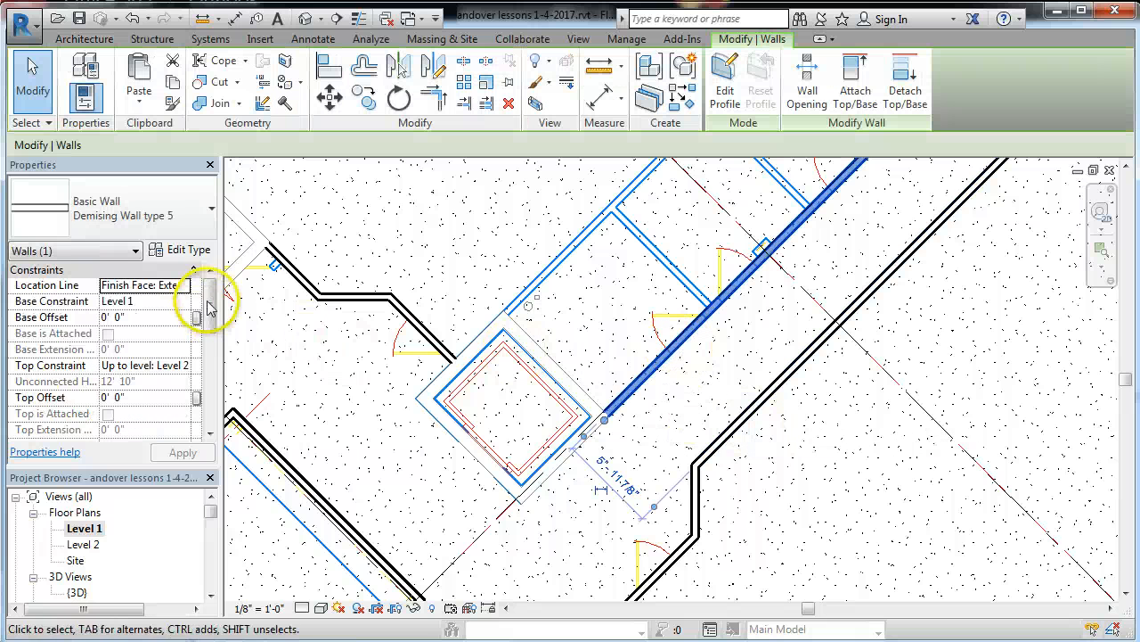
pyautogui.moveTo(204, 297); pyautogui.dragTo(205, 397)
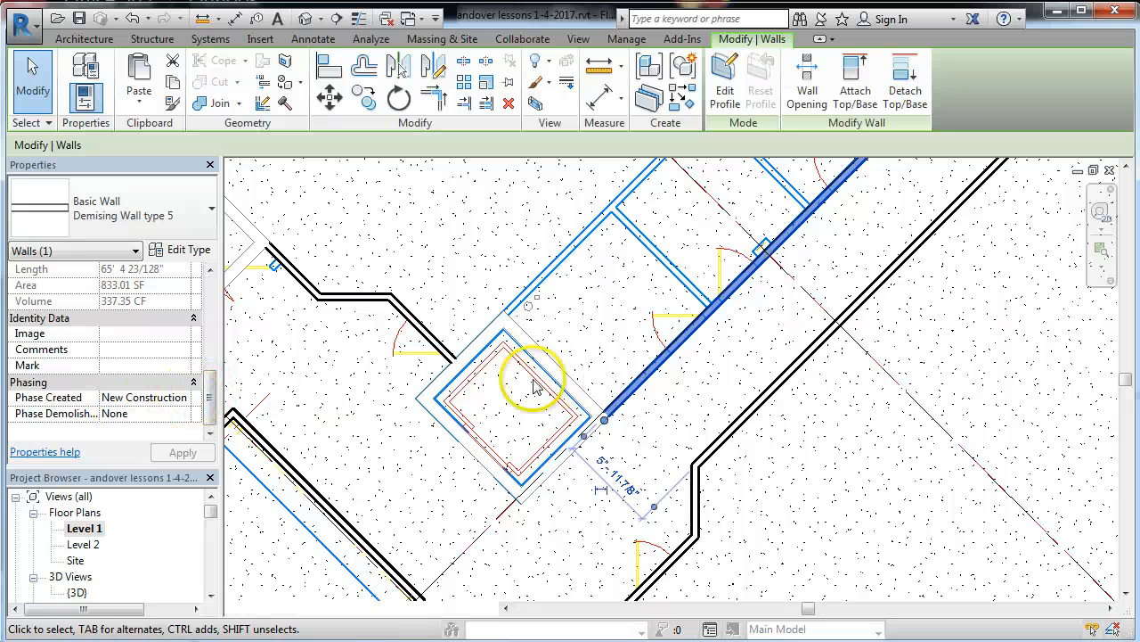
# Check the phasing properties of the adjoining 2-hour shaft wall and review its Phase Demolished options
pyautogui.click(567, 375)
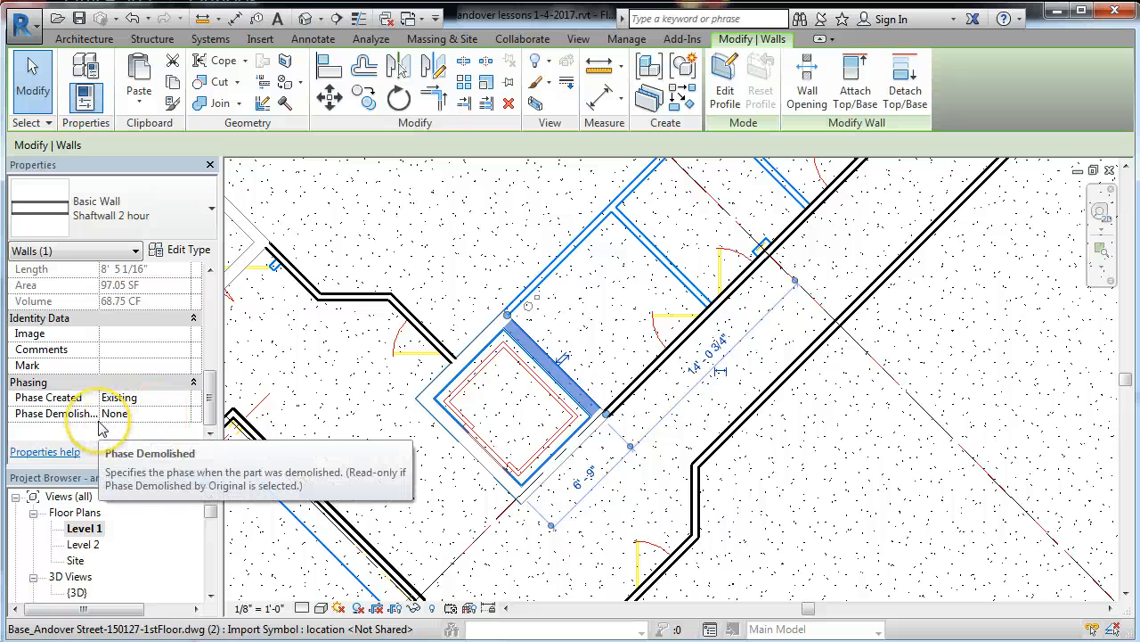
pyautogui.click(187, 415)
pyautogui.click(183, 414)
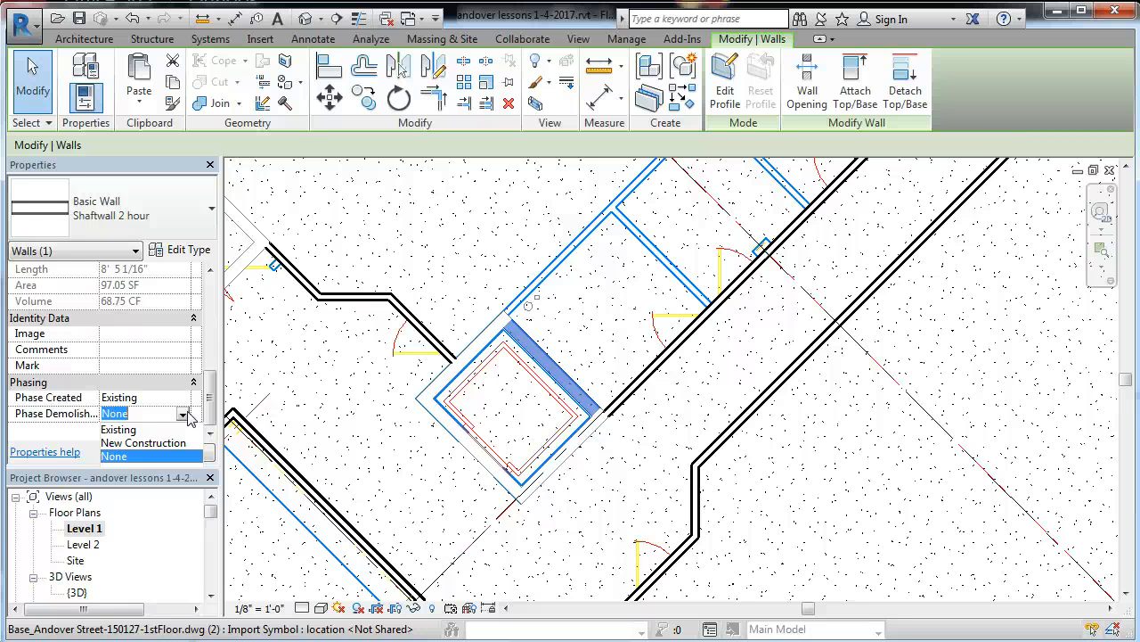
pyautogui.click(182, 415)
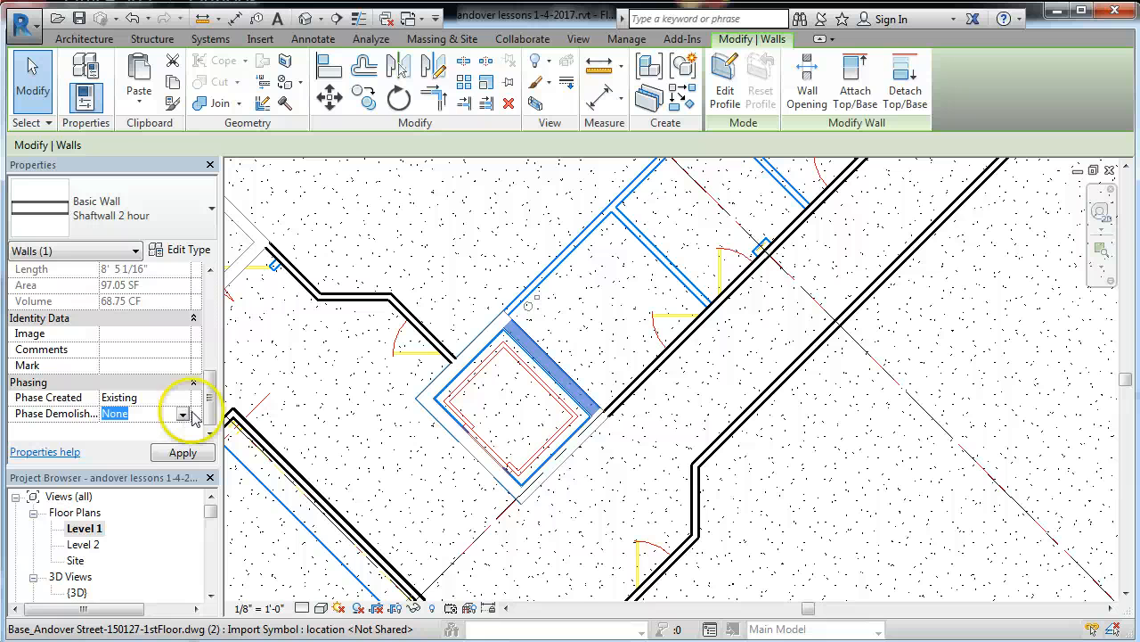
# Look over the traced corridor walls and the untraced interior walls in the building's horizontal wing
pyautogui.scroll(-3, 295, 420)
pyautogui.scroll(-2, 305, 444)
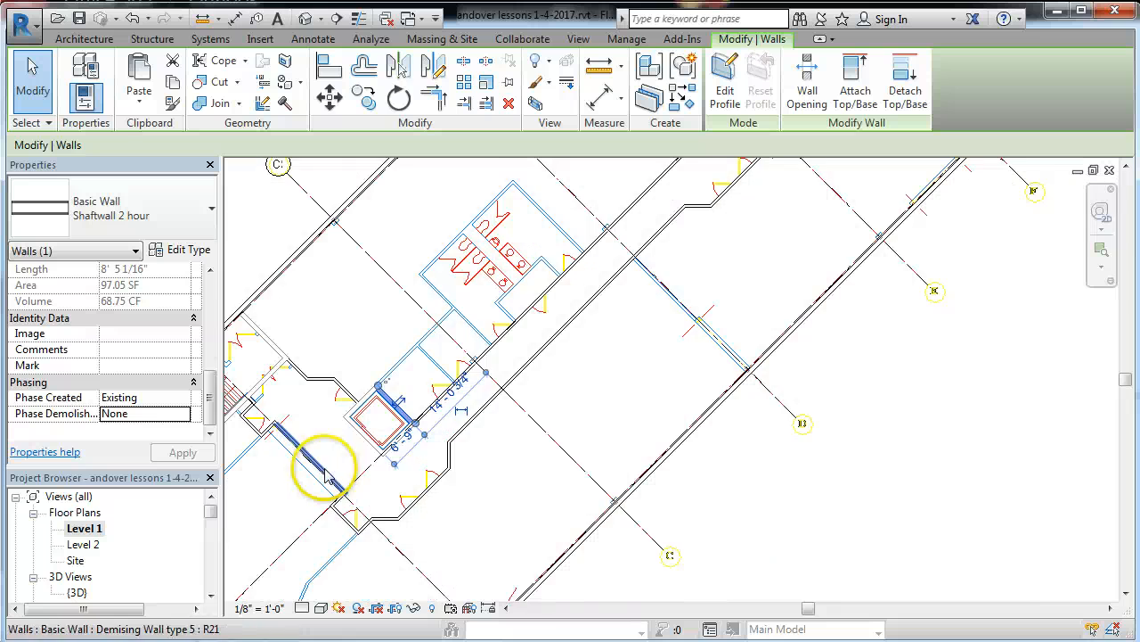
pyautogui.scroll(3, 355, 537)
pyautogui.scroll(2, 355, 537)
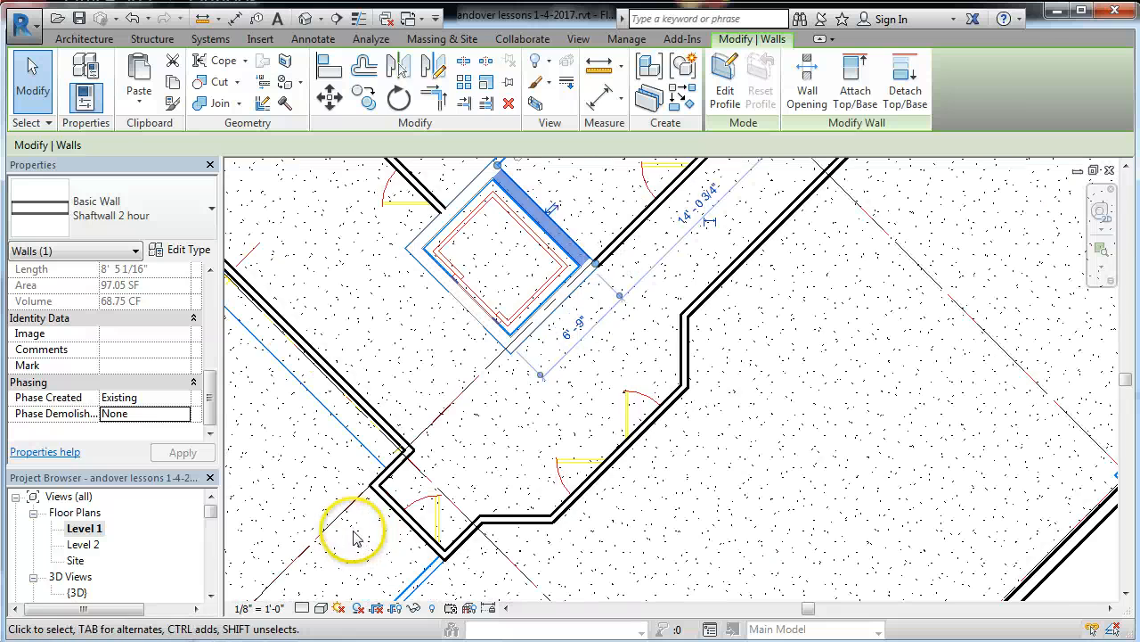
pyautogui.scroll(-1, 349, 521)
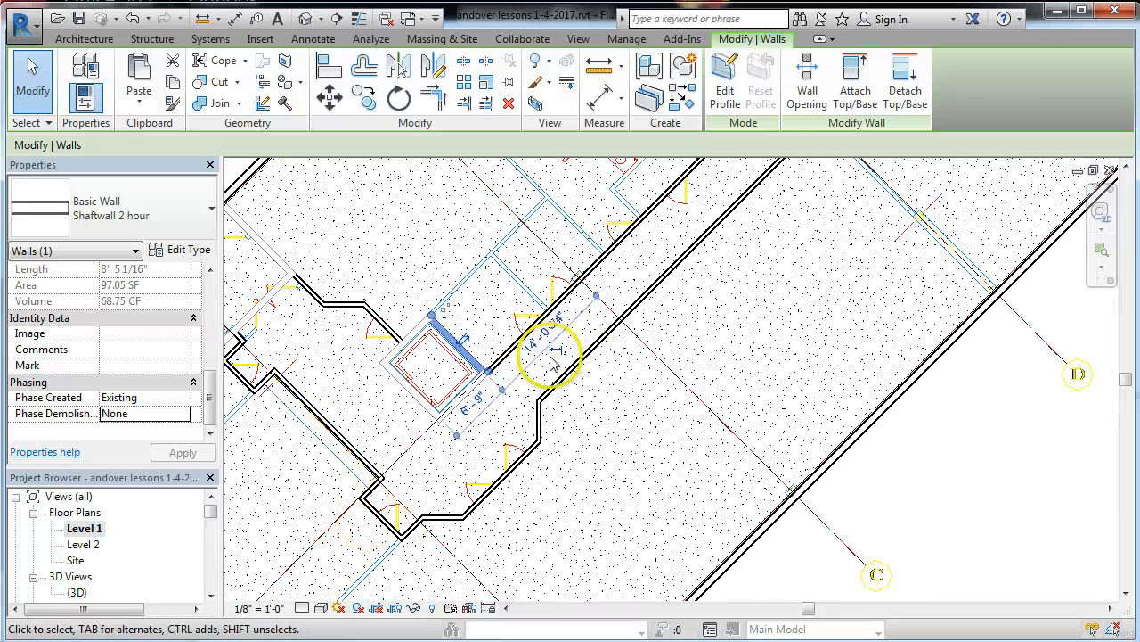
pyautogui.scroll(2, 444, 396)
pyautogui.scroll(-5, 428, 397)
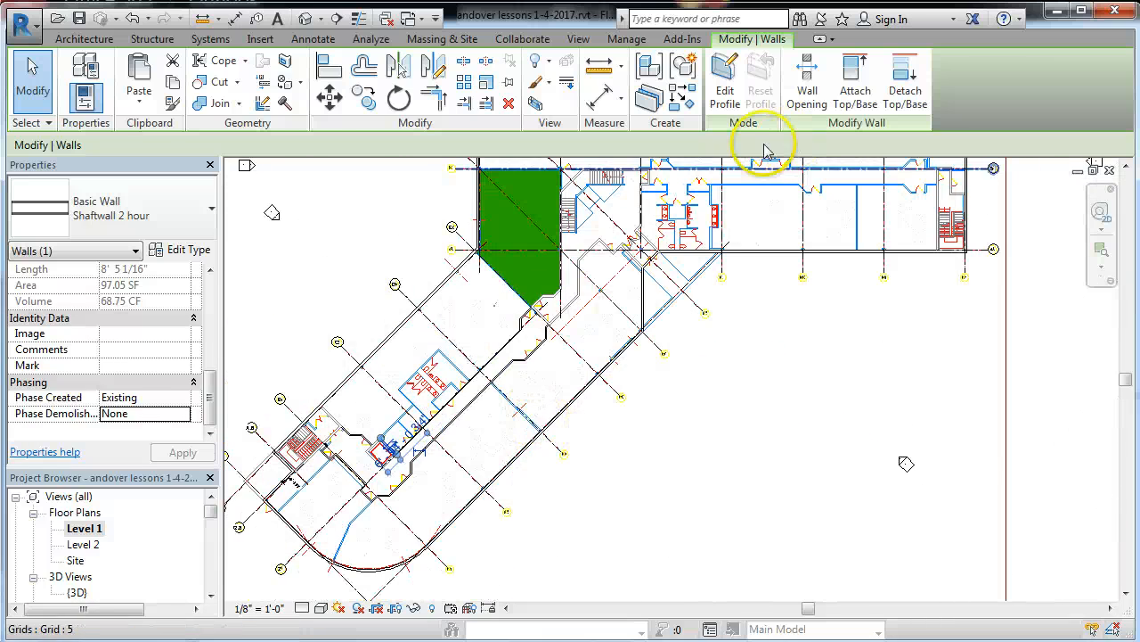
pyautogui.scroll(3, 686, 174)
pyautogui.scroll(-2, 223, 566)
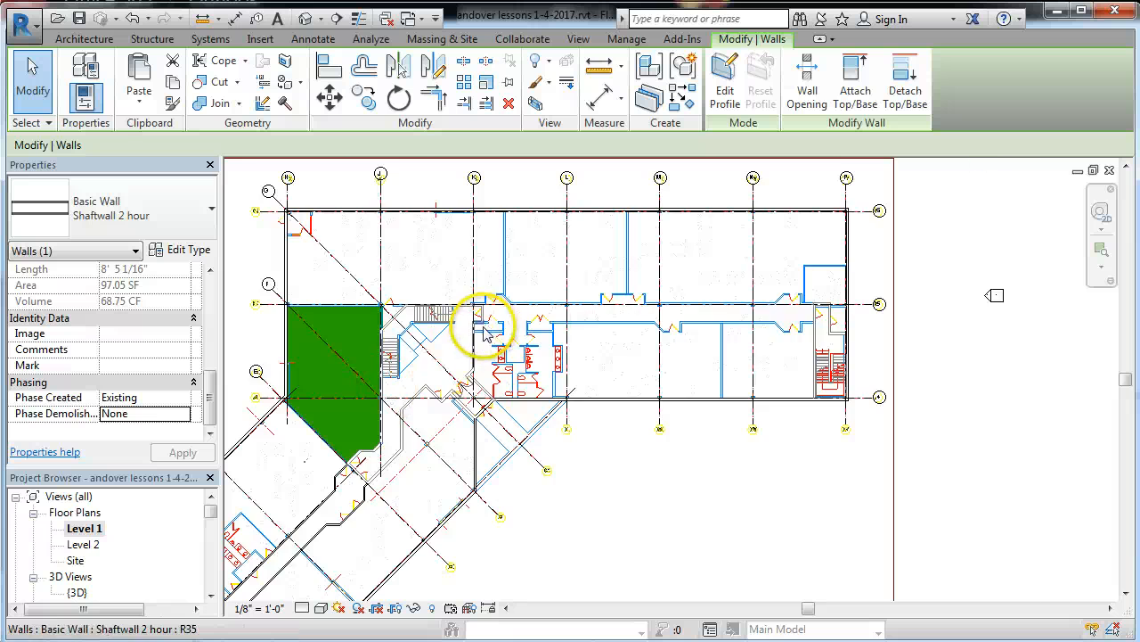
pyautogui.scroll(2, 472, 326)
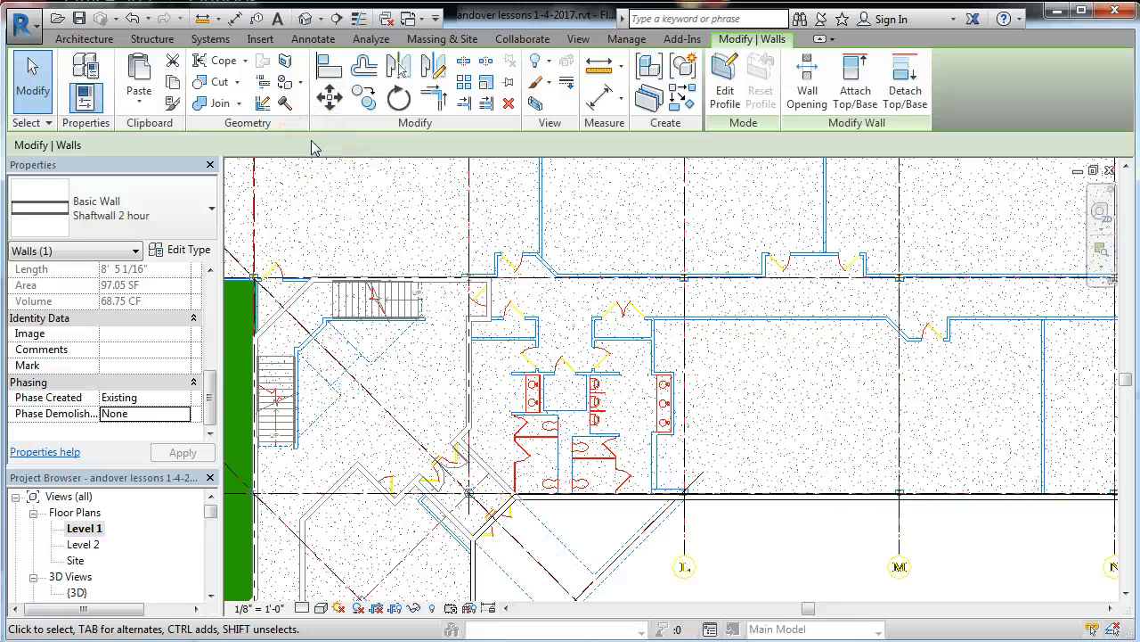
# Trace a horizontal demising wall about 6' 7" long from the shaft wall by the stair across the door opening to the imported corner
pyautogui.click(65, 42)
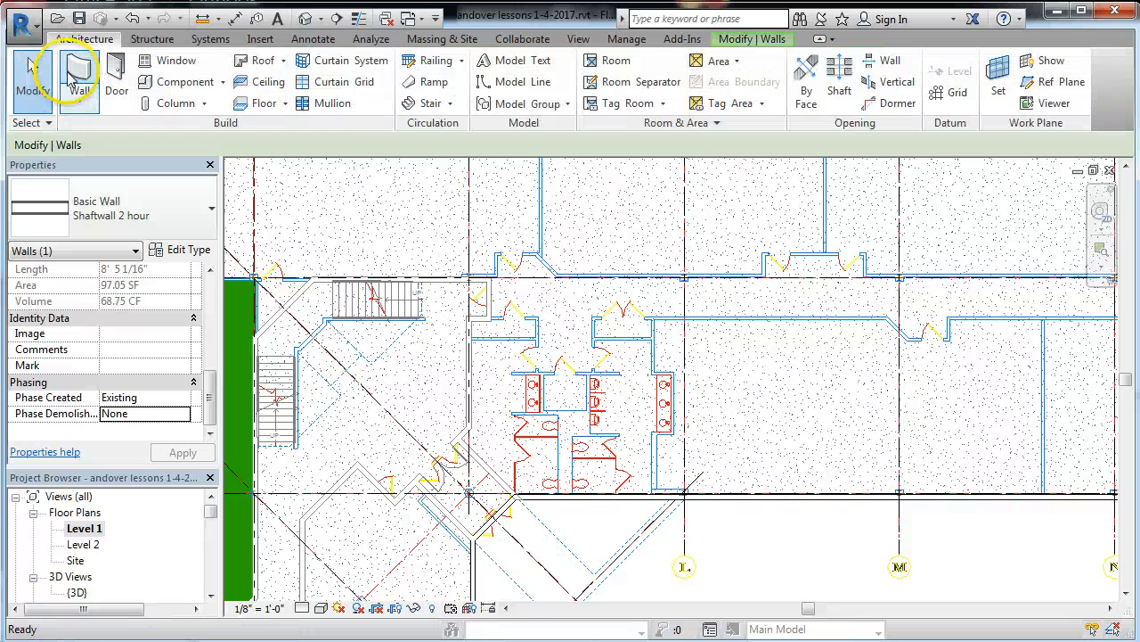
pyautogui.click(74, 79)
pyautogui.scroll(5, 499, 321)
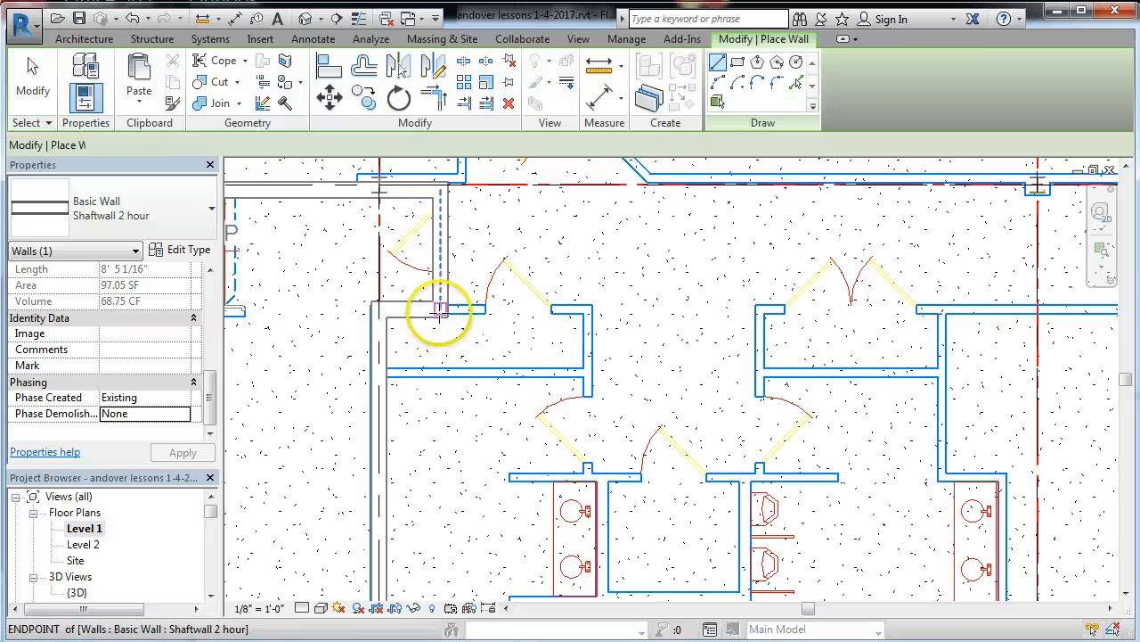
pyautogui.click(448, 313)
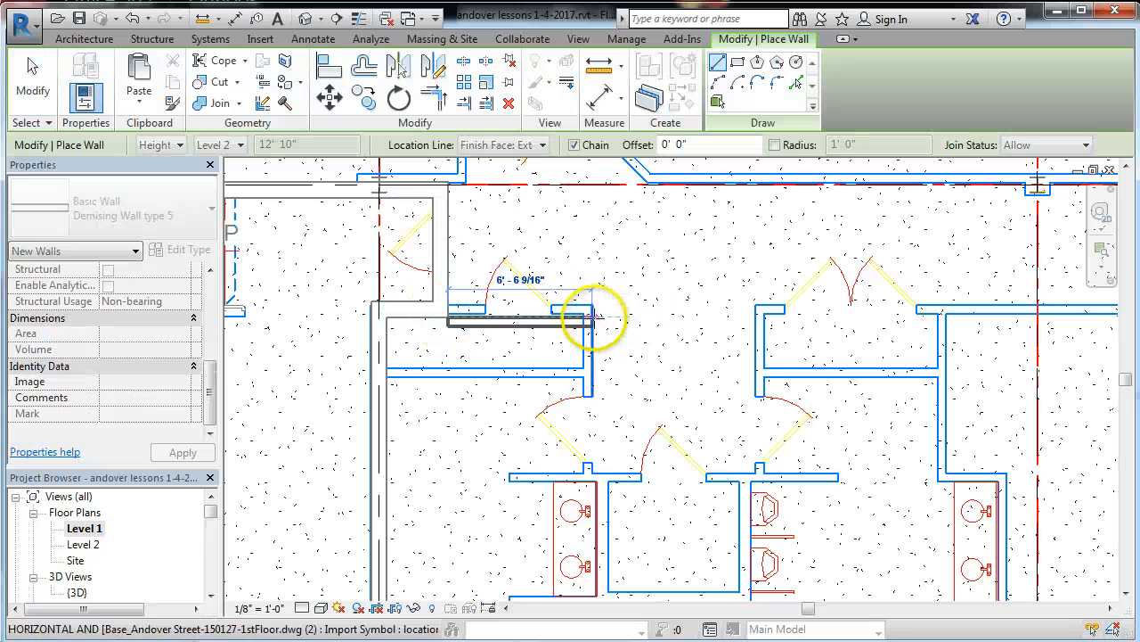
pyautogui.click(592, 314)
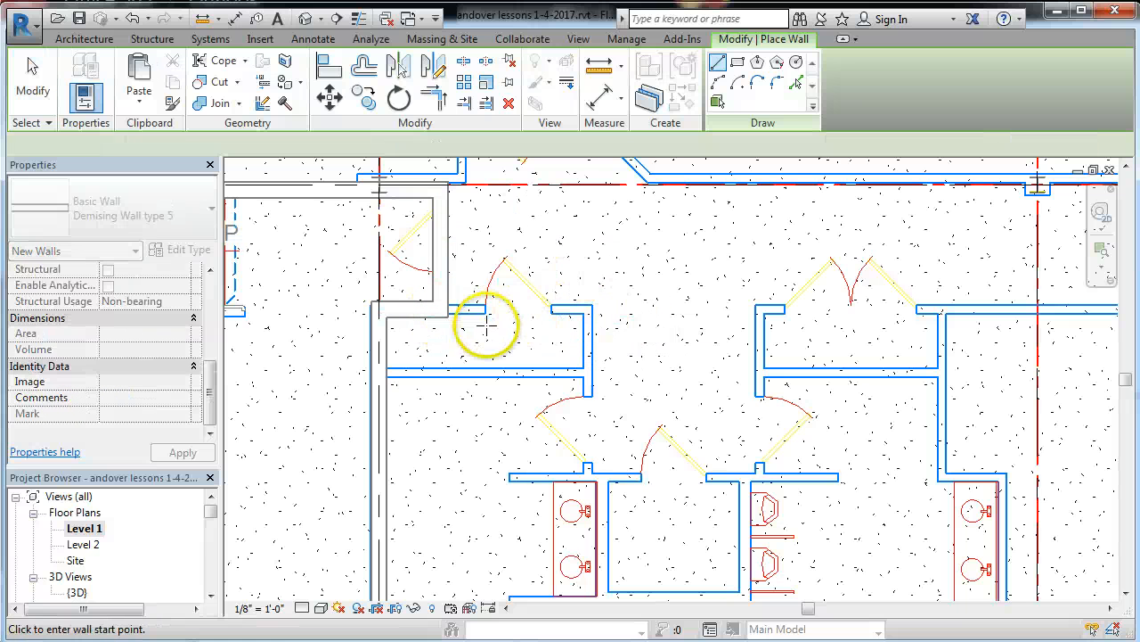
pyautogui.scroll(-2, 382, 318)
pyautogui.scroll(5, 395, 285)
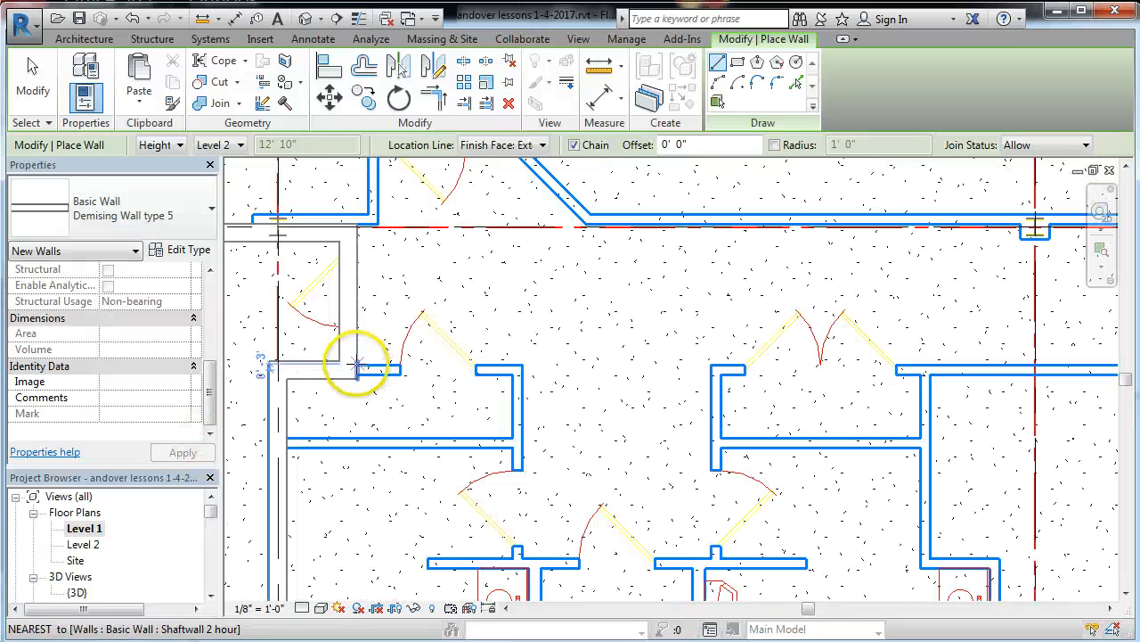
pyautogui.click(357, 366)
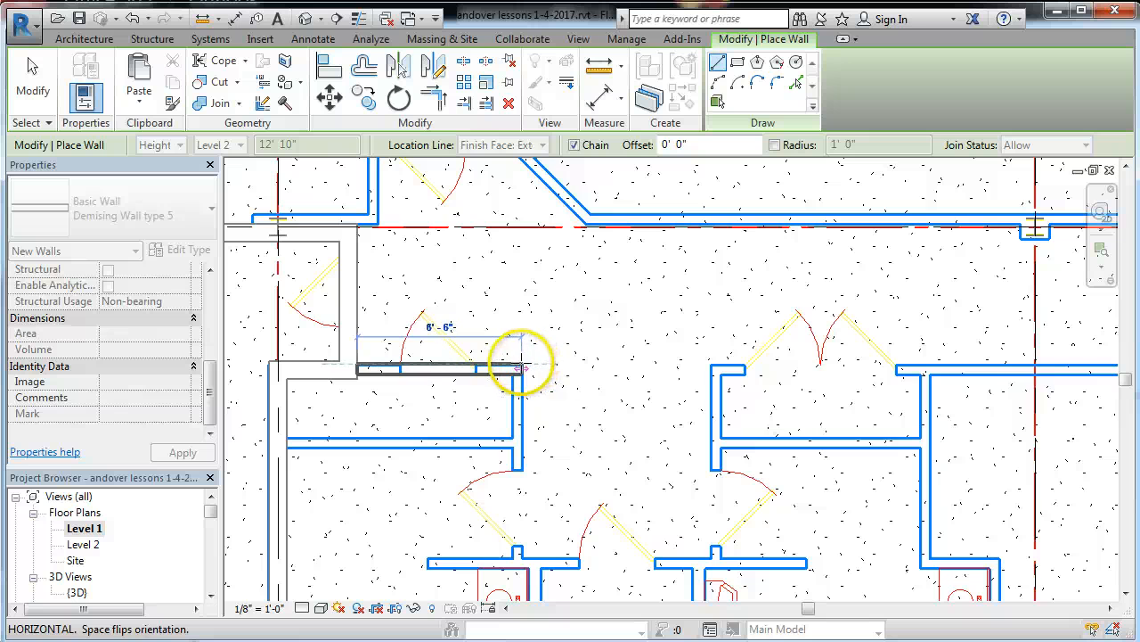
pyautogui.scroll(3, 519, 366)
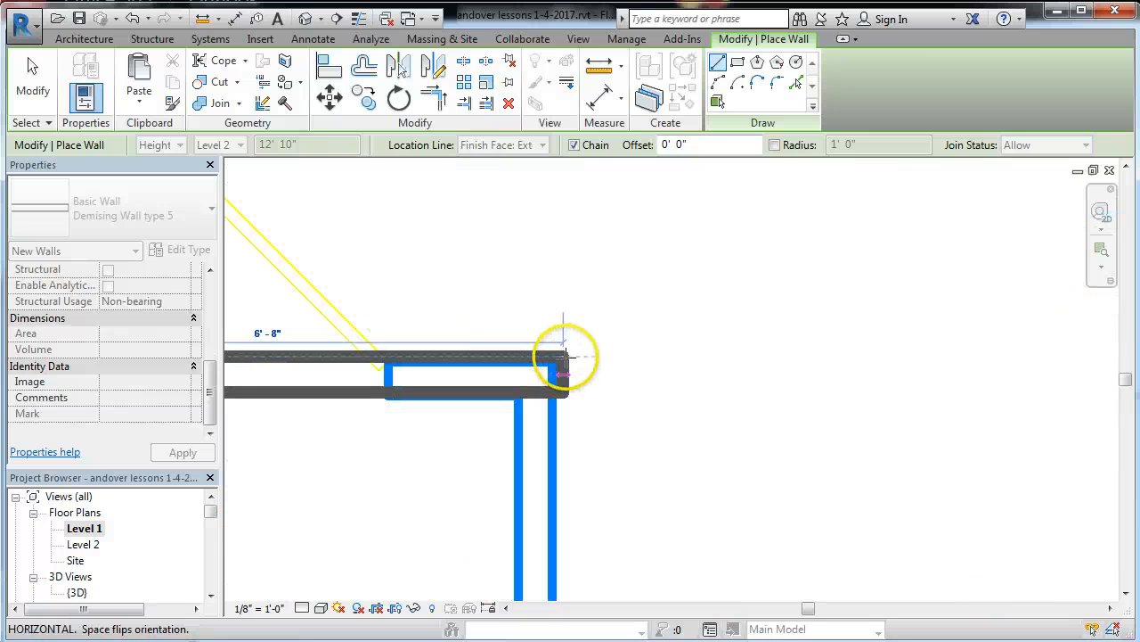
pyautogui.click(553, 361)
# Continue the chain around the restroom entry recess with a 7' 9" vertical, a 7' 5" horizontal and another 7' 9" vertical wall
pyautogui.scroll(-4, 543, 257)
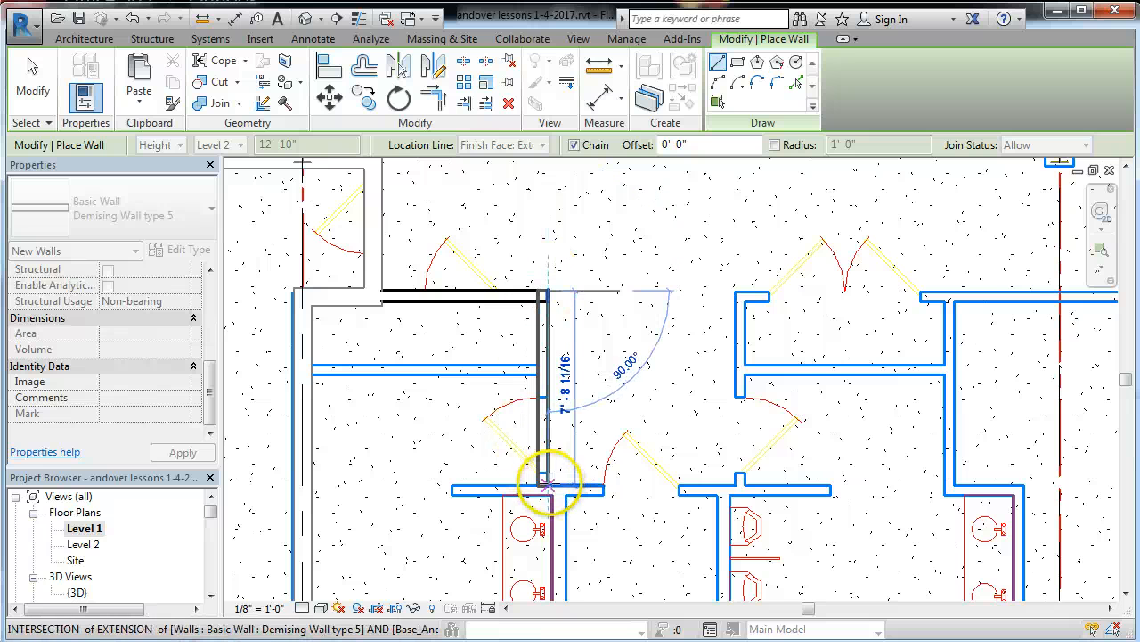
pyautogui.click(546, 485)
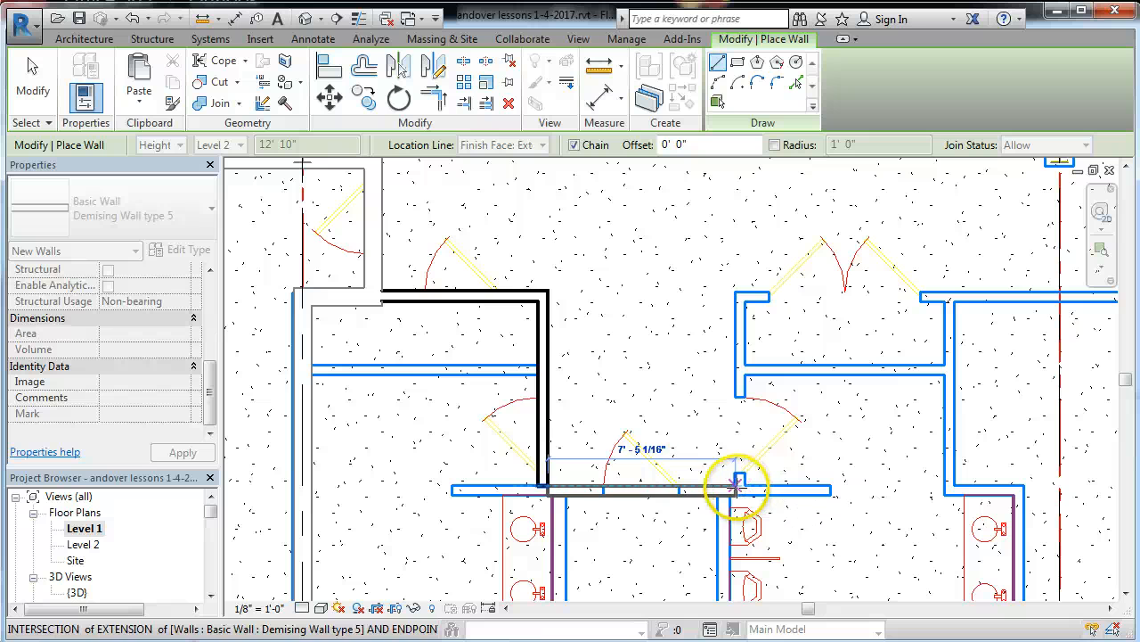
pyautogui.click(736, 485)
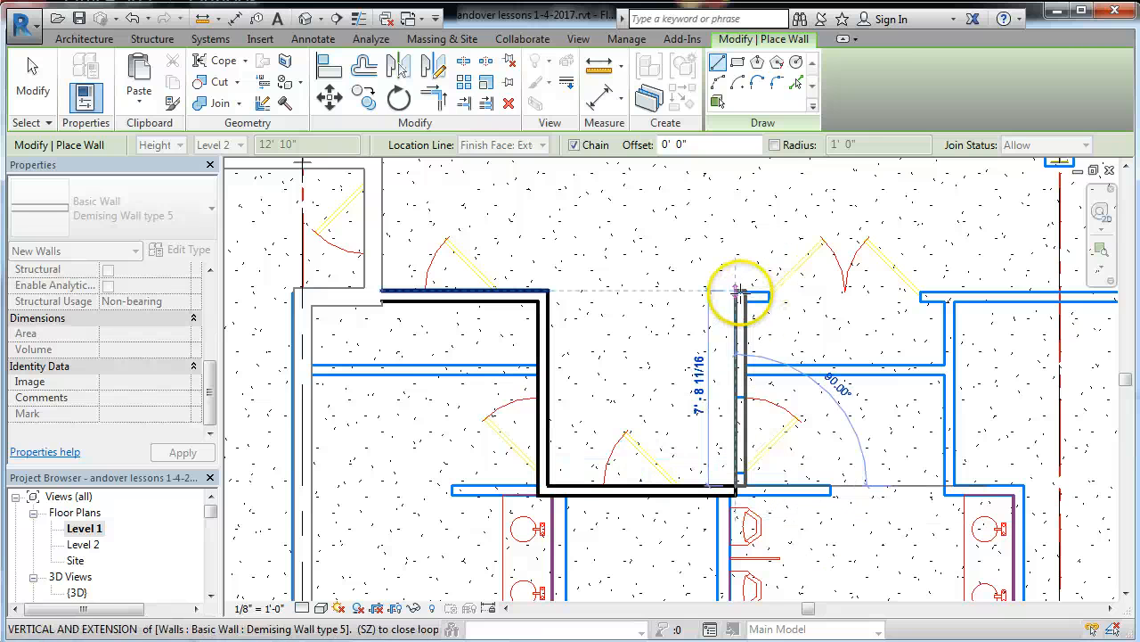
pyautogui.click(736, 290)
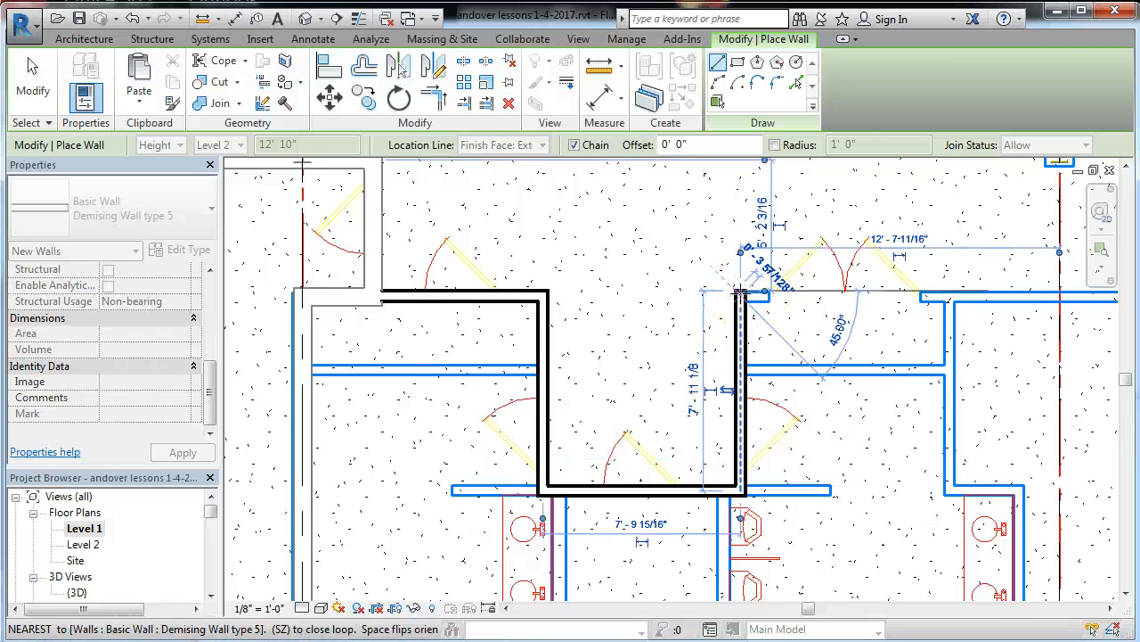
# Continue the demising wall horizontally from the restroom recess across the double-door opening to the imported diagonal corner
pyautogui.scroll(-2, 553, 402)
pyautogui.moveTo(553, 403); pyautogui.dragTo(310, 421, button='middle')
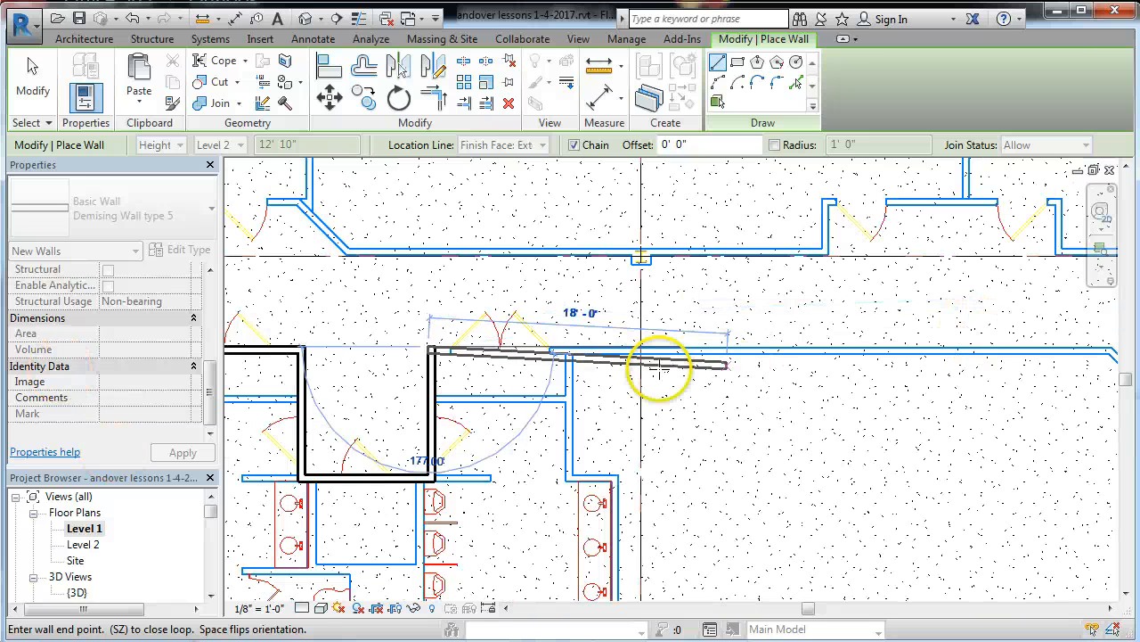
pyautogui.scroll(1, 568, 357)
pyautogui.scroll(-3, 570, 359)
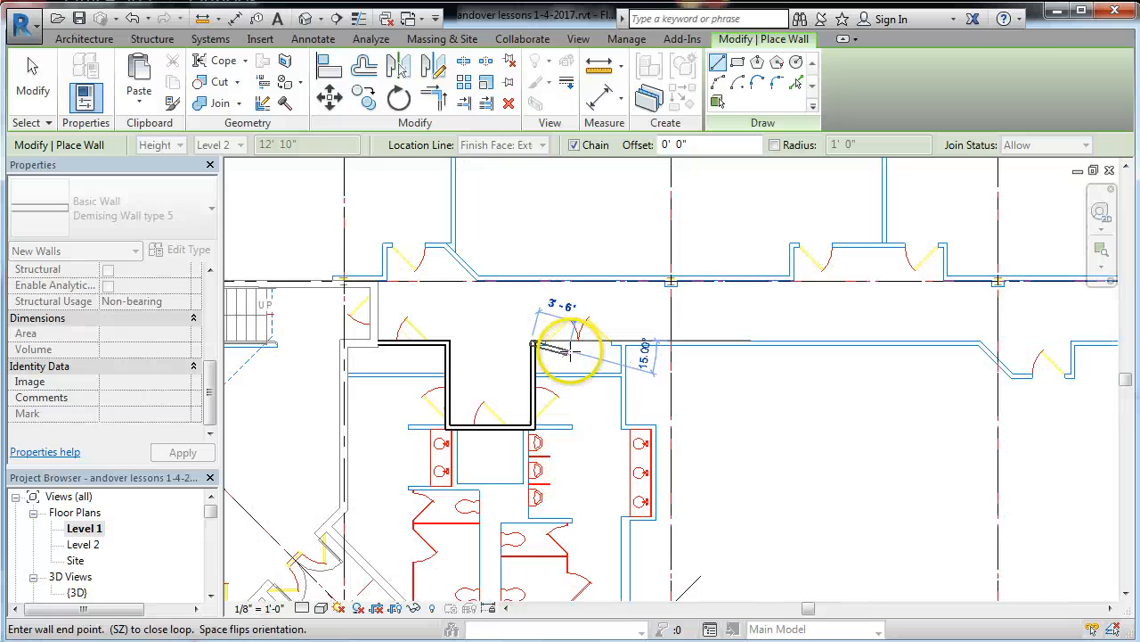
pyautogui.scroll(2, 931, 344)
pyautogui.scroll(2, 928, 344)
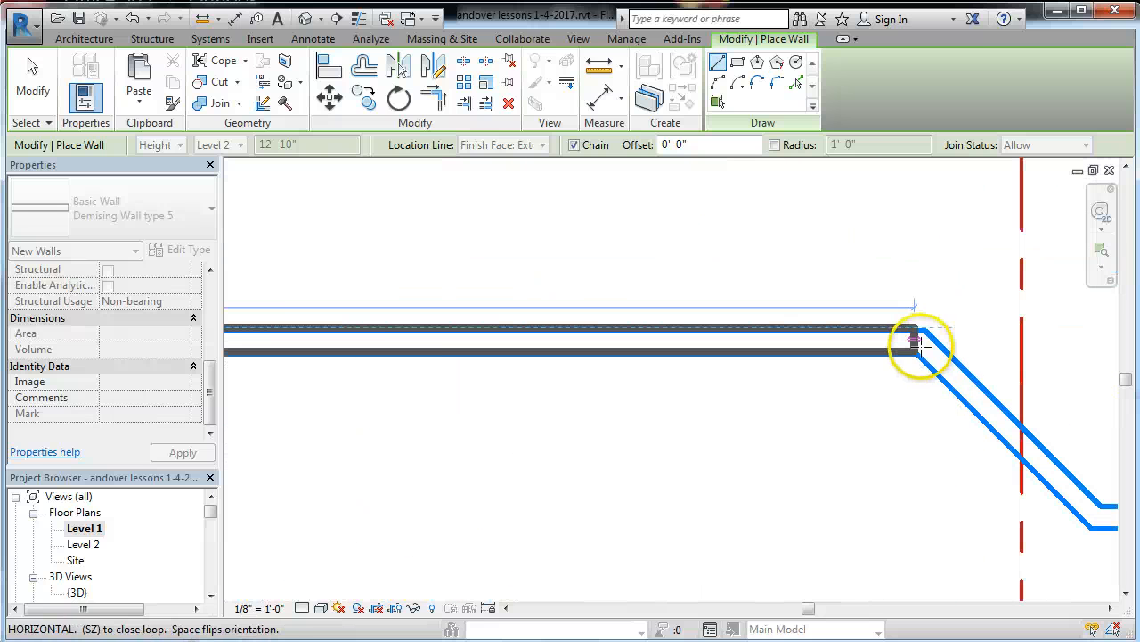
pyautogui.click(929, 337)
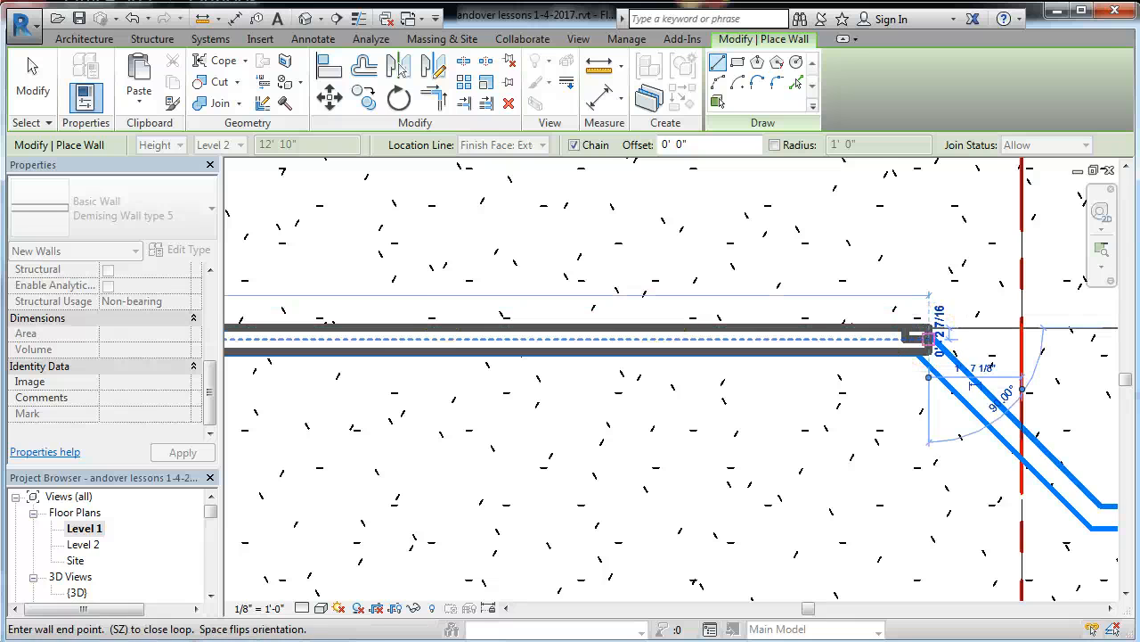
# Trace the first door recess with a diagonal wall about 4' 3", a horizontal about 5' 3" and a vertical about 3' 1"
pyautogui.scroll(-2, 384, 330)
pyautogui.scroll(2, 603, 459)
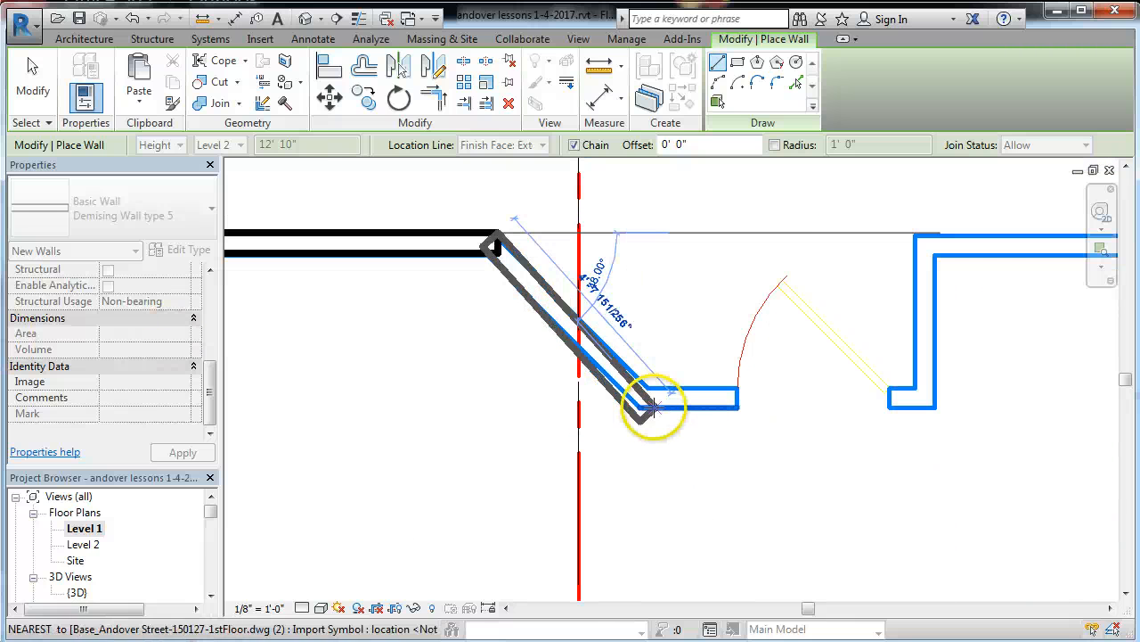
pyautogui.click(650, 388)
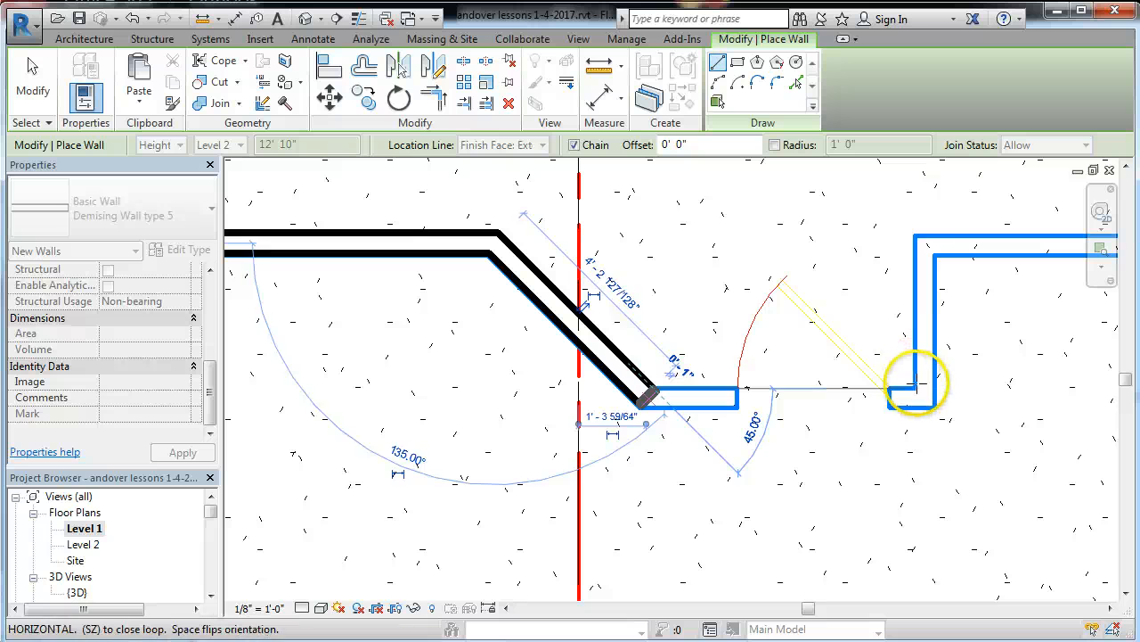
pyautogui.click(918, 388)
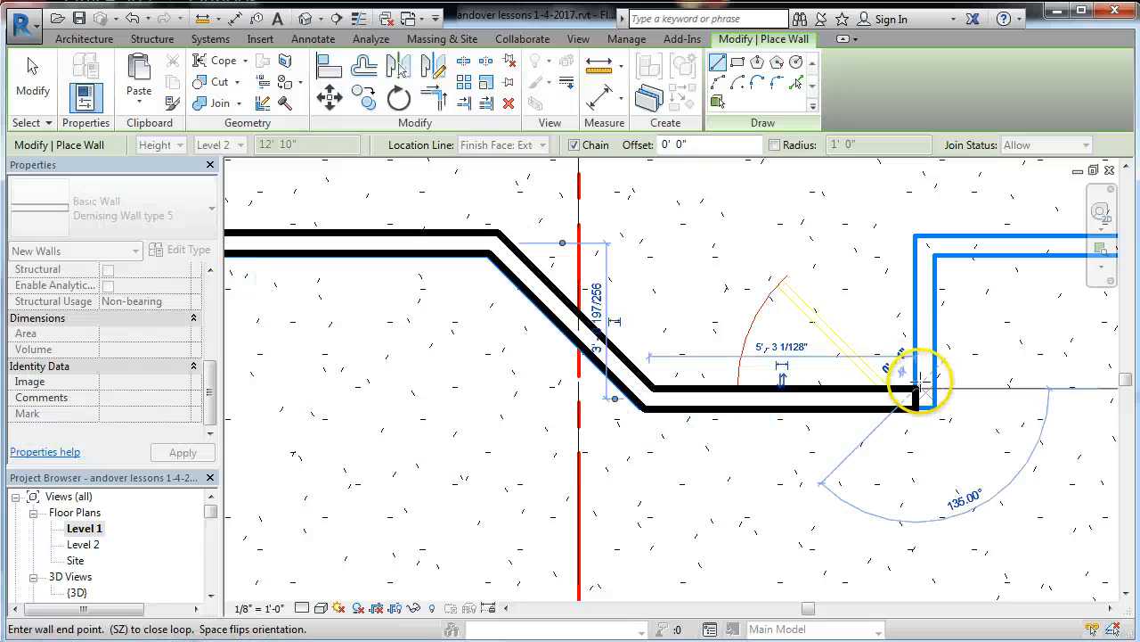
pyautogui.click(916, 233)
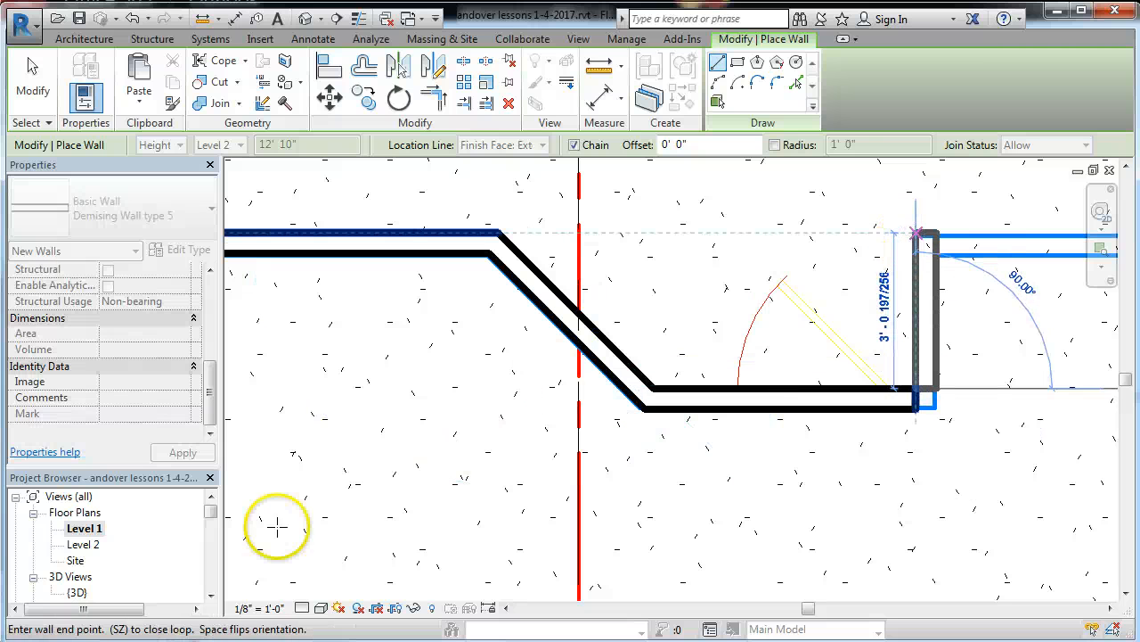
# Continue the chain with a horizontal wall about 31' long to the next door recess's diagonal corner
pyautogui.scroll(-3, 223, 535)
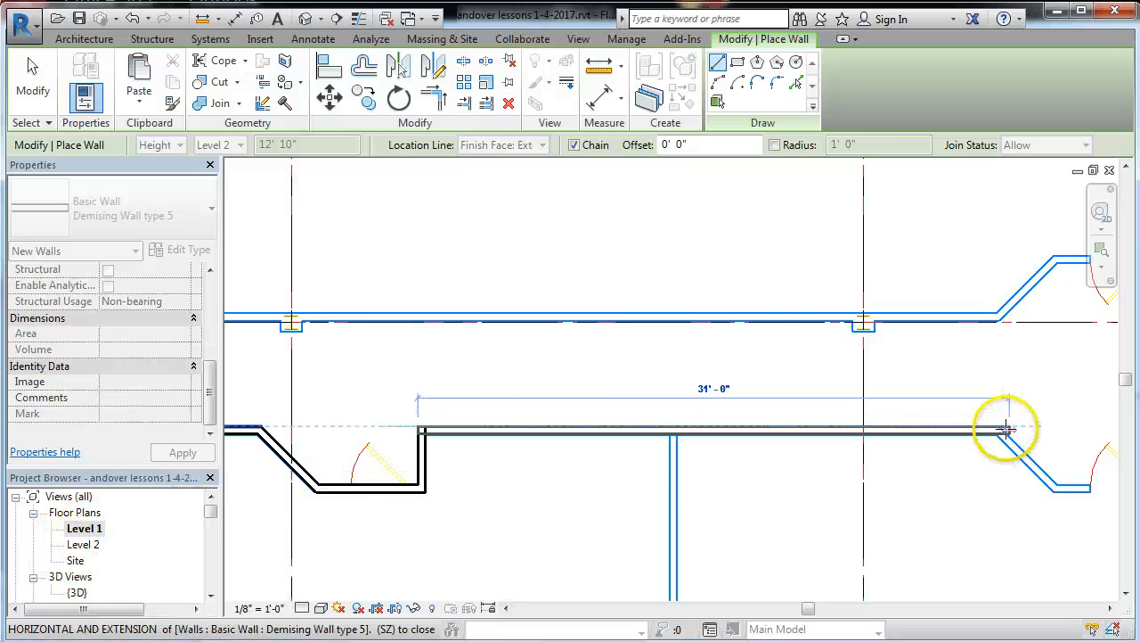
pyautogui.scroll(4, 989, 437)
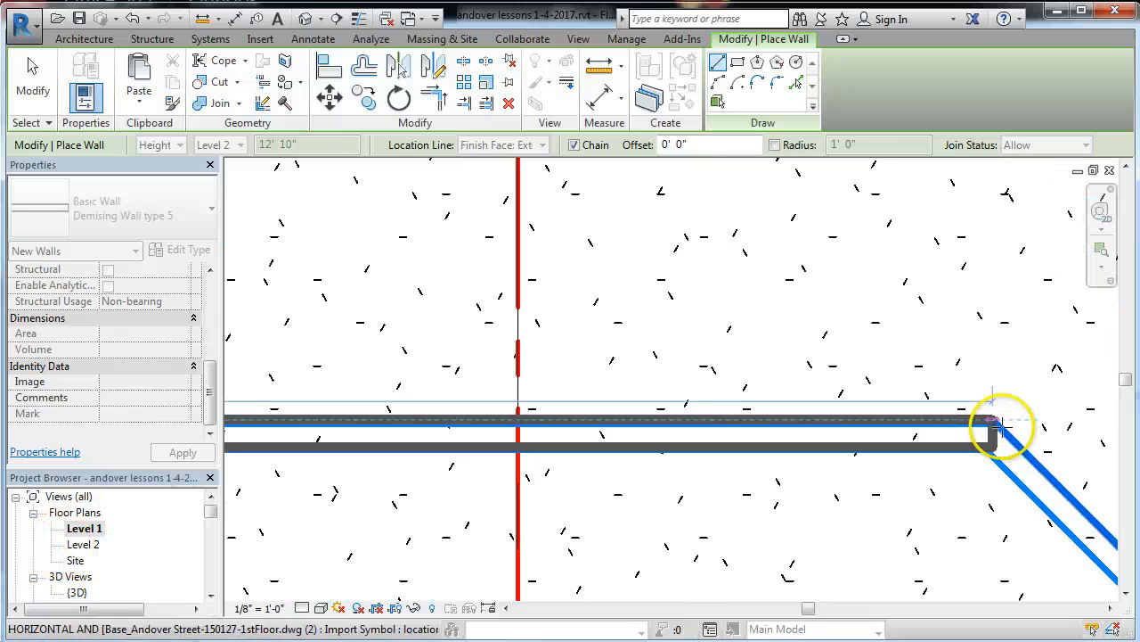
pyautogui.click(996, 428)
# Trace the second door recess with a diagonal wall about 4' 4", a horizontal about 5' 2" and a vertical about 3' 3"
pyautogui.scroll(-5, 514, 377)
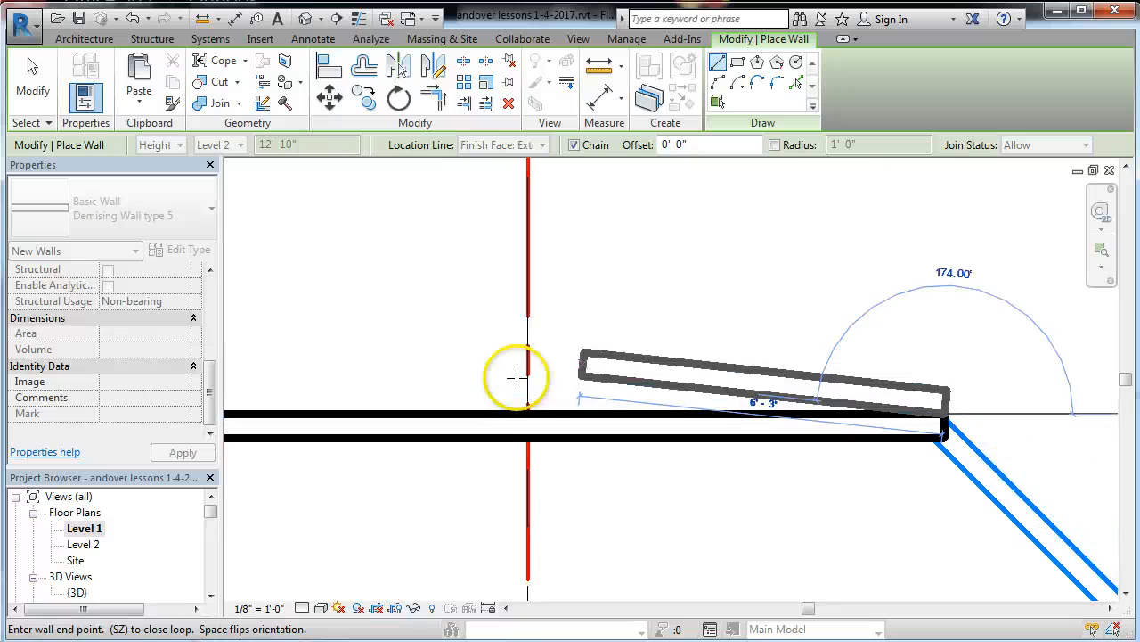
pyautogui.scroll(4, 695, 458)
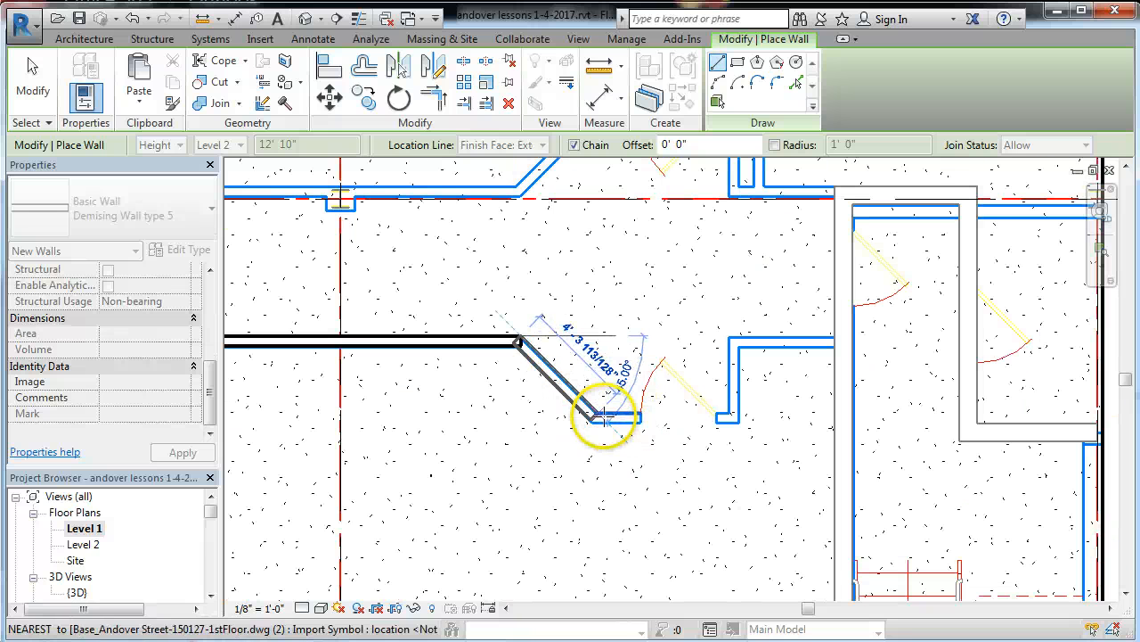
pyautogui.click(598, 415)
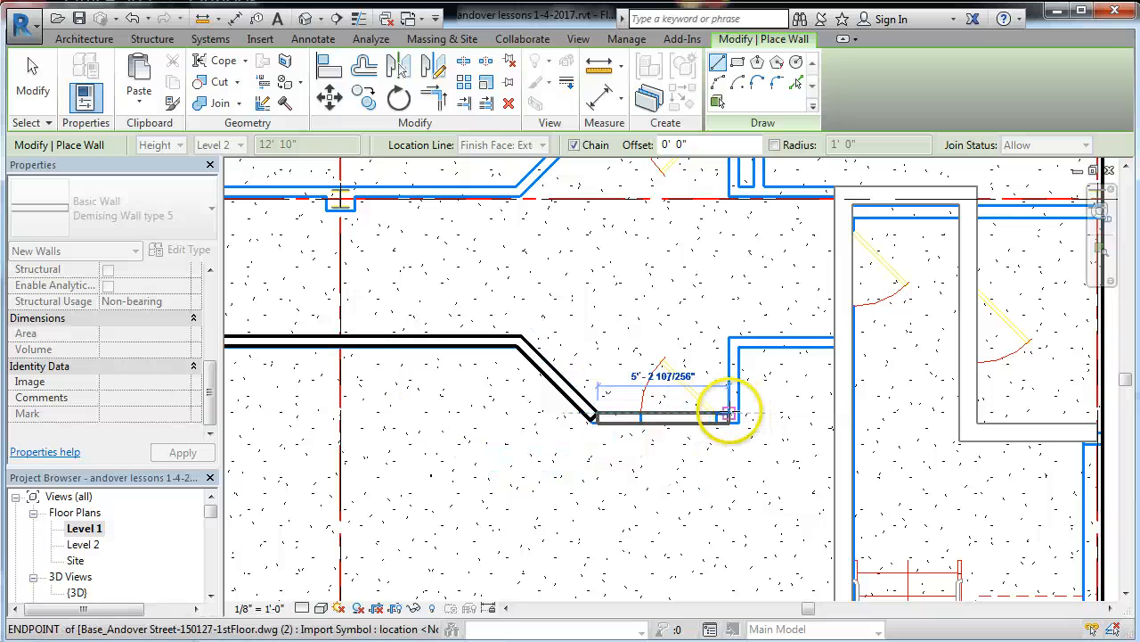
pyautogui.click(730, 415)
pyautogui.click(734, 339)
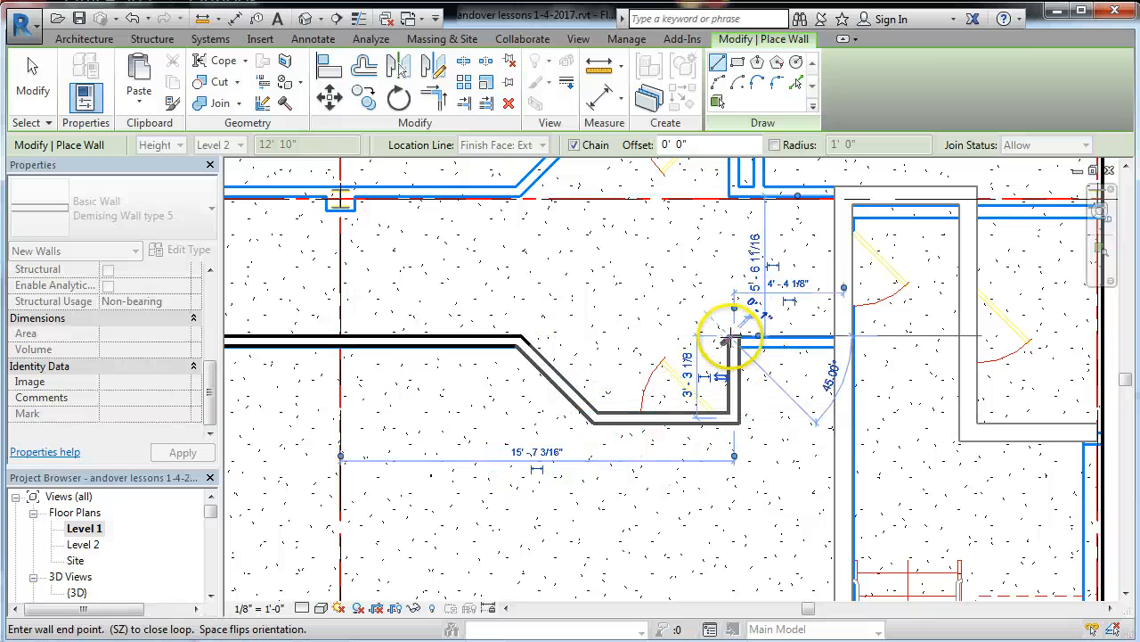
# Close this corridor side with a short horizontal wall to the 2-hour shaft wall and end the wall chain
pyautogui.click(843, 336)
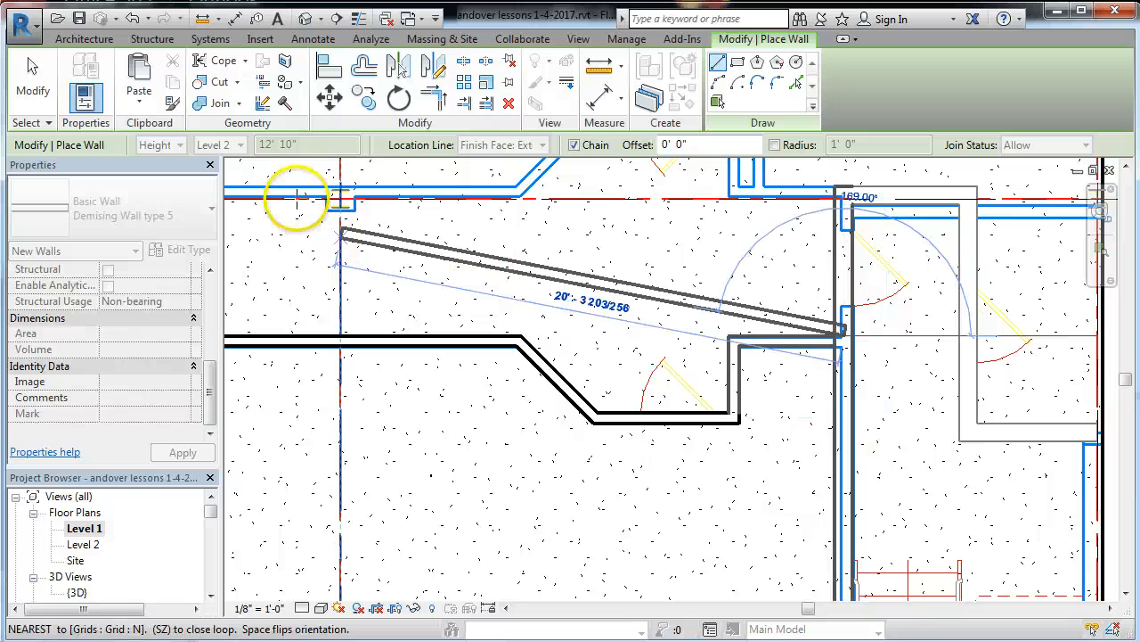
pyautogui.click(36, 84)
pyautogui.scroll(-3, 1095, 458)
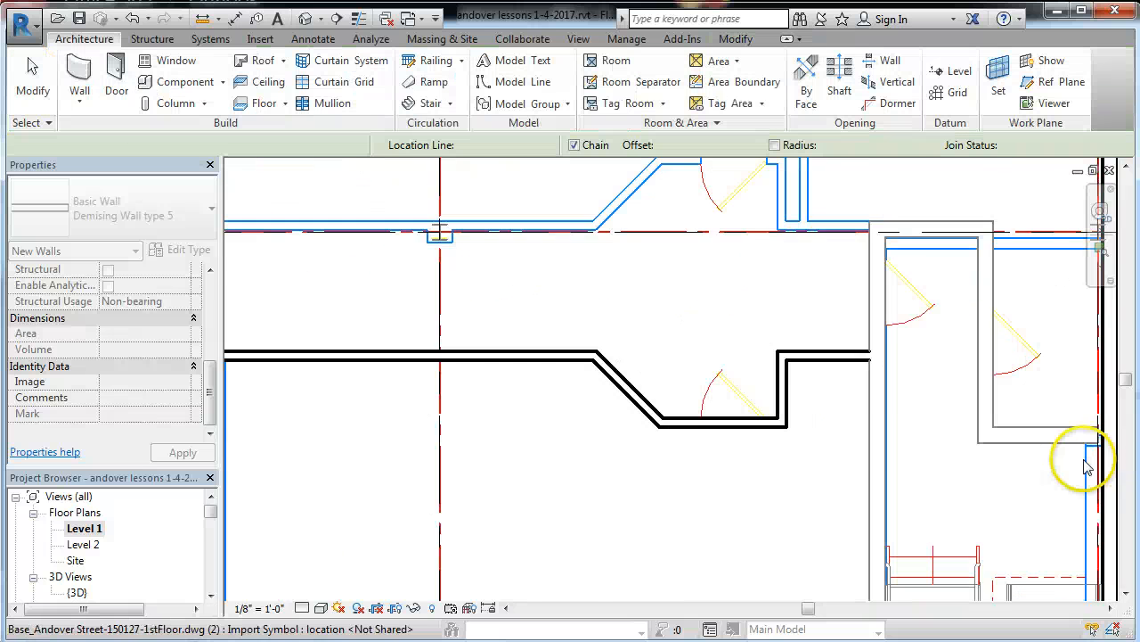
pyautogui.press('Escape')
pyautogui.press('Escape')
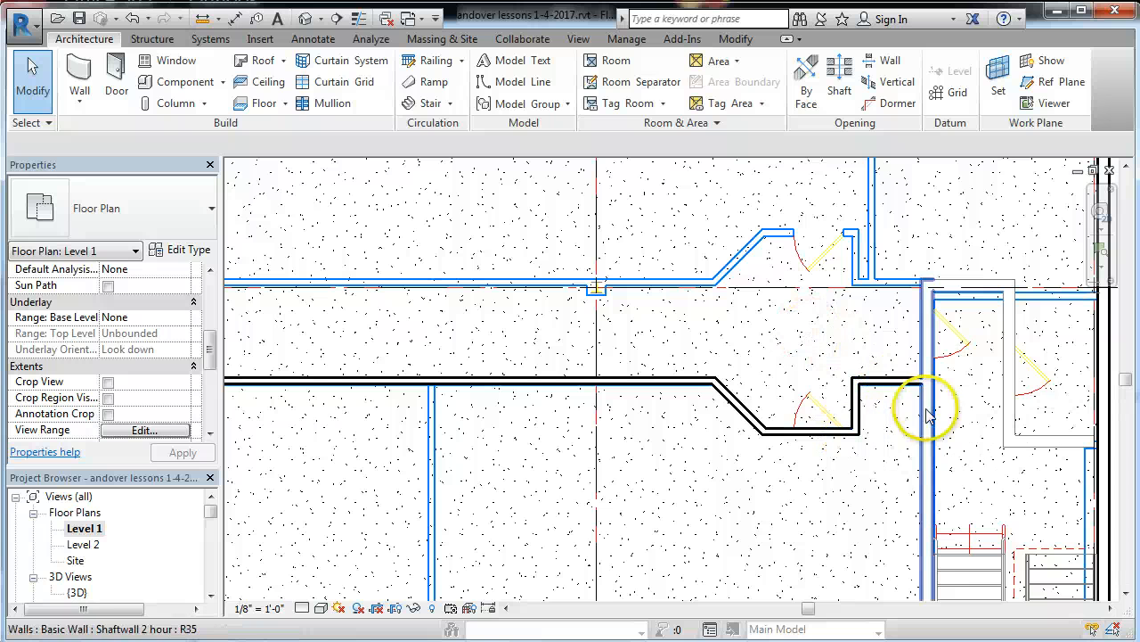
# Start a demising wall chain on the opposite corridor side, running about 4' 4" along grid 5 from the shaft wall to the recess corner
pyautogui.click(79, 72)
pyautogui.scroll(3, 917, 283)
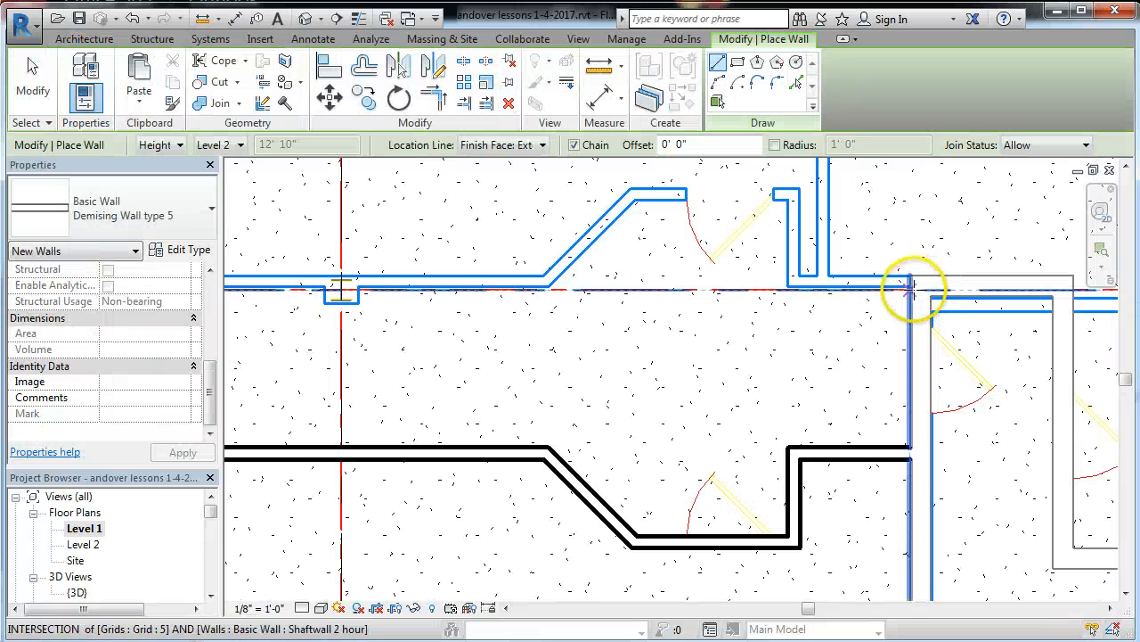
pyautogui.click(910, 287)
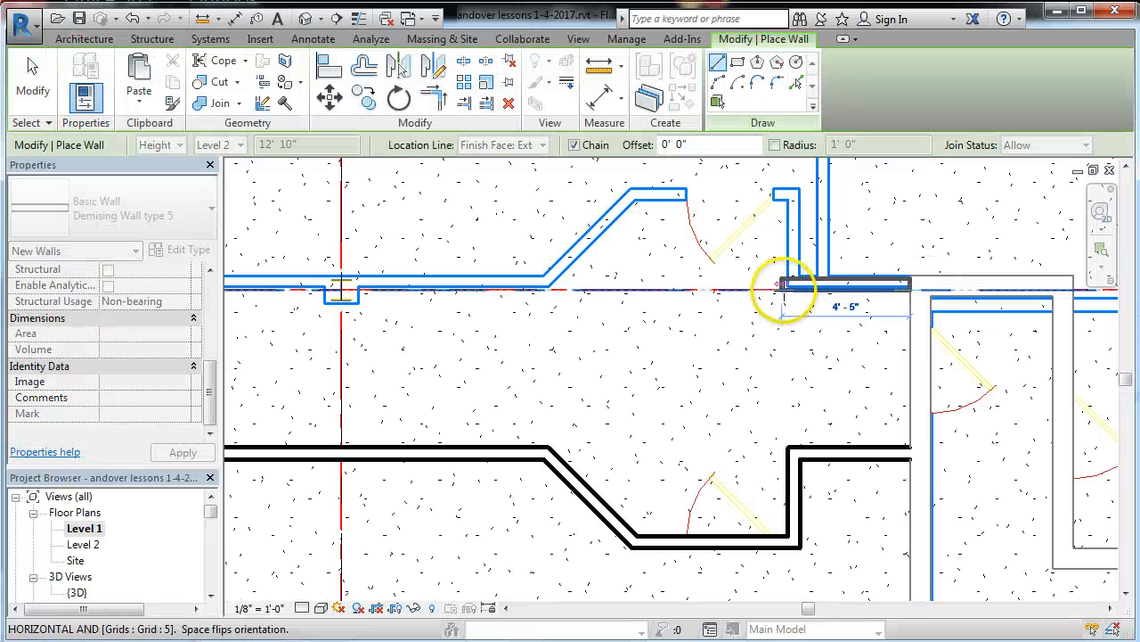
pyautogui.click(788, 289)
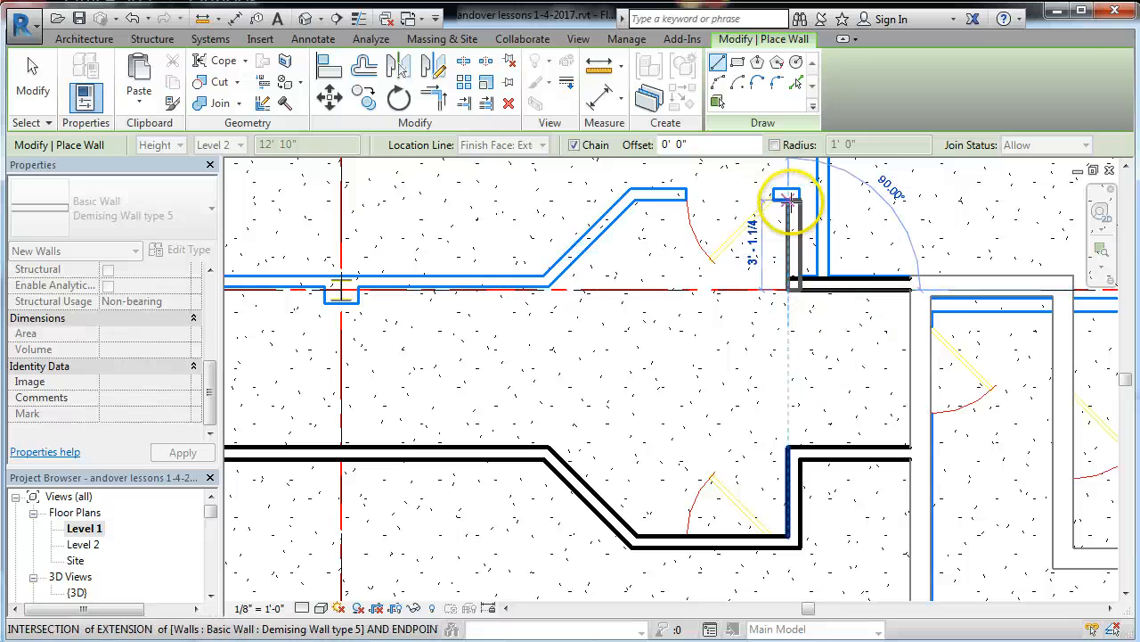
# Trace the opposite door recess with a vertical wall about 3' 1", a horizontal about 5' 3" and a 45° diagonal about 4' 6"
pyautogui.click(789, 196)
pyautogui.click(636, 193)
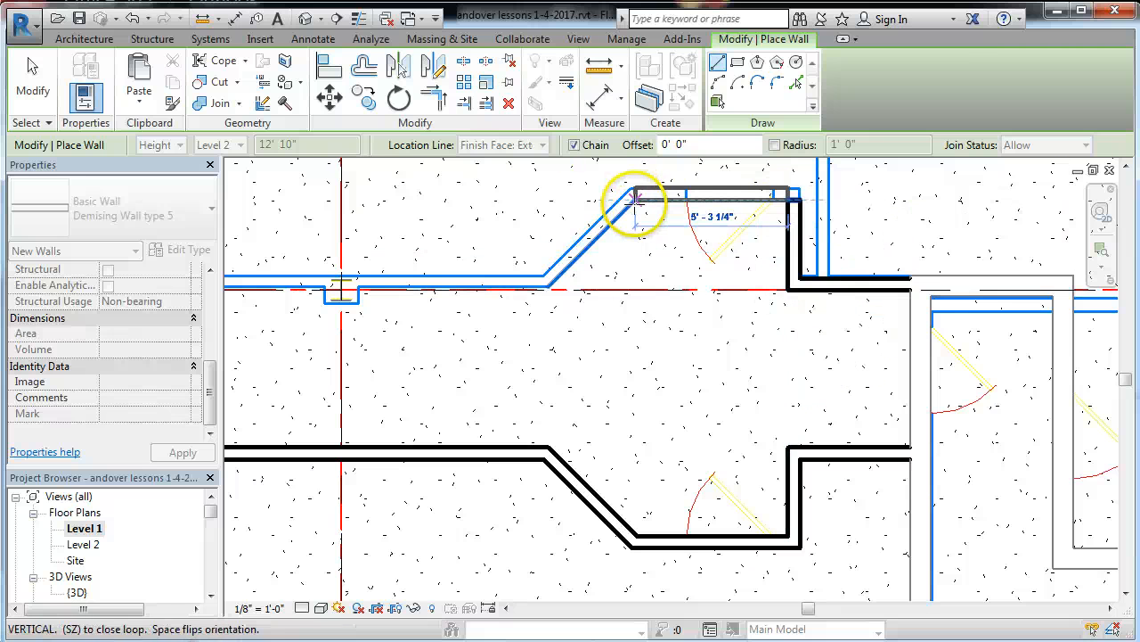
pyautogui.click(544, 285)
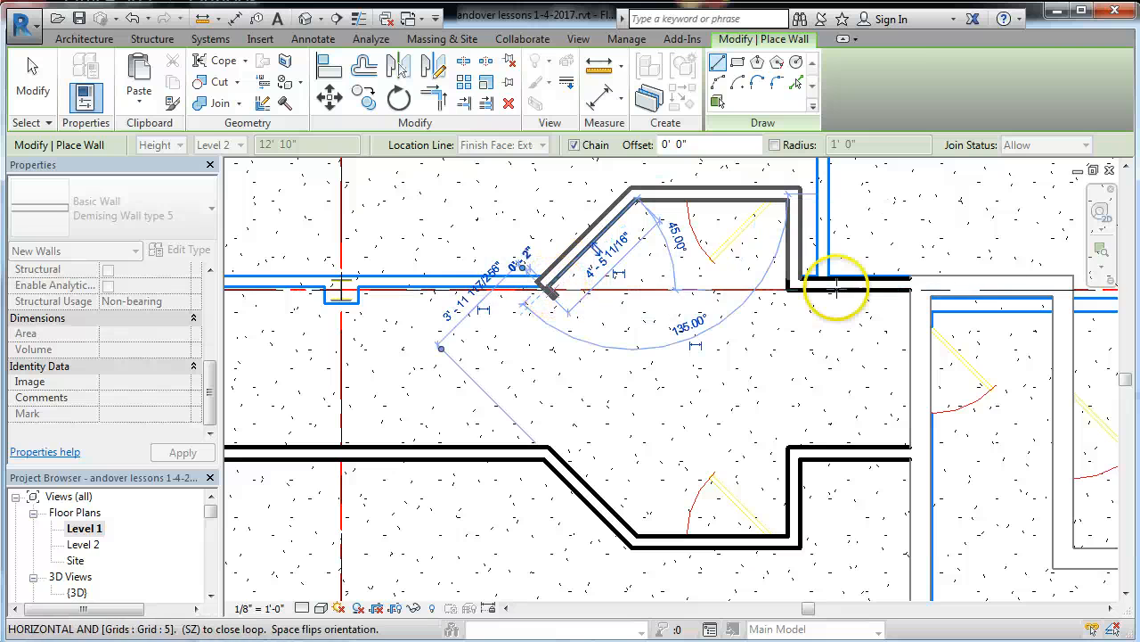
# Extend the chain horizontally along grid 5, past the two columns, to the near corner of the recess with two doors
pyautogui.scroll(-5, 1016, 303)
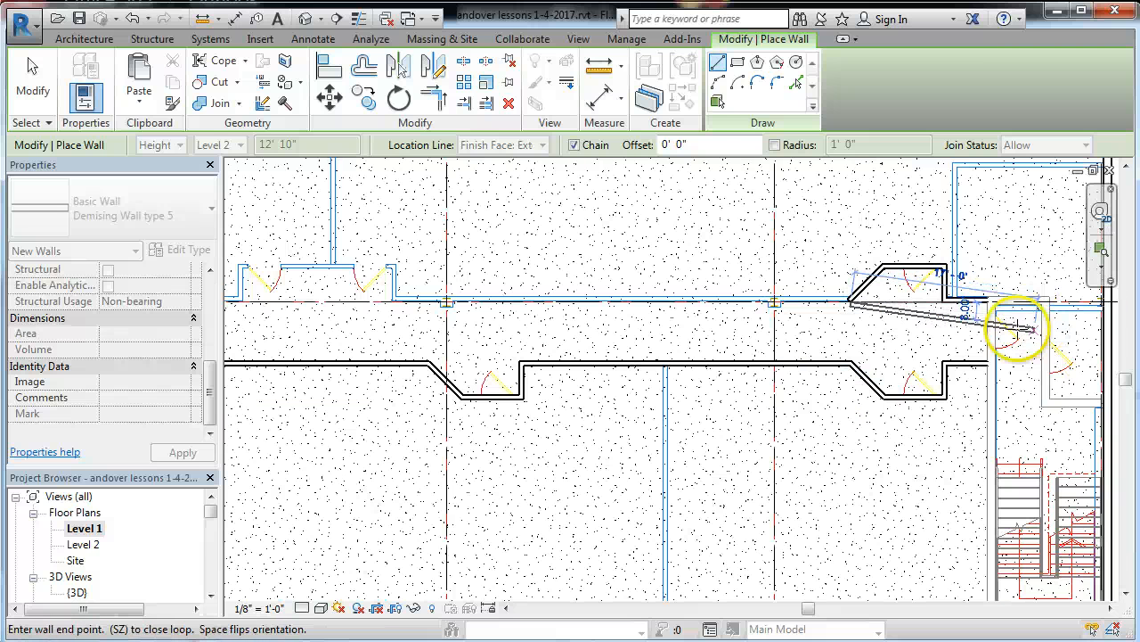
pyautogui.scroll(5, 779, 317)
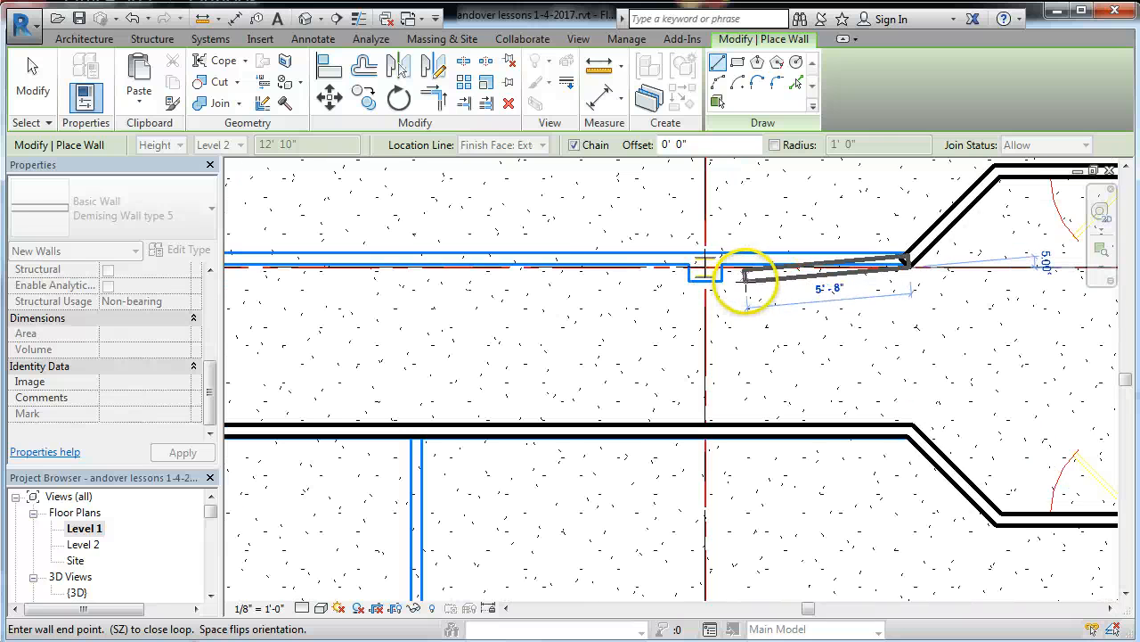
pyautogui.scroll(2, 726, 278)
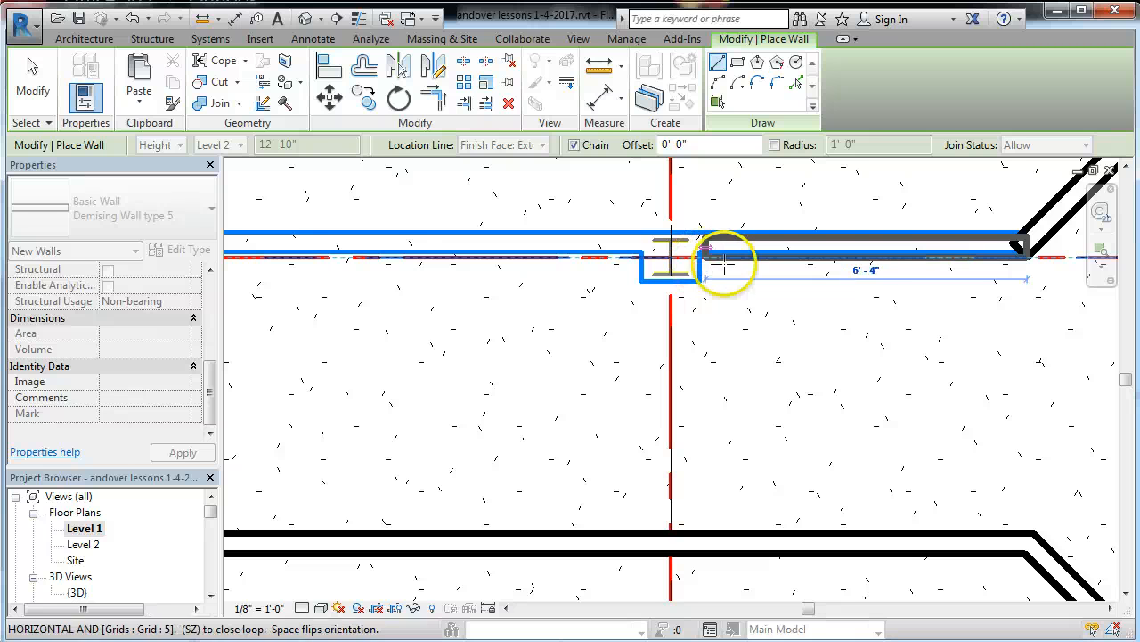
pyautogui.scroll(-4, 822, 262)
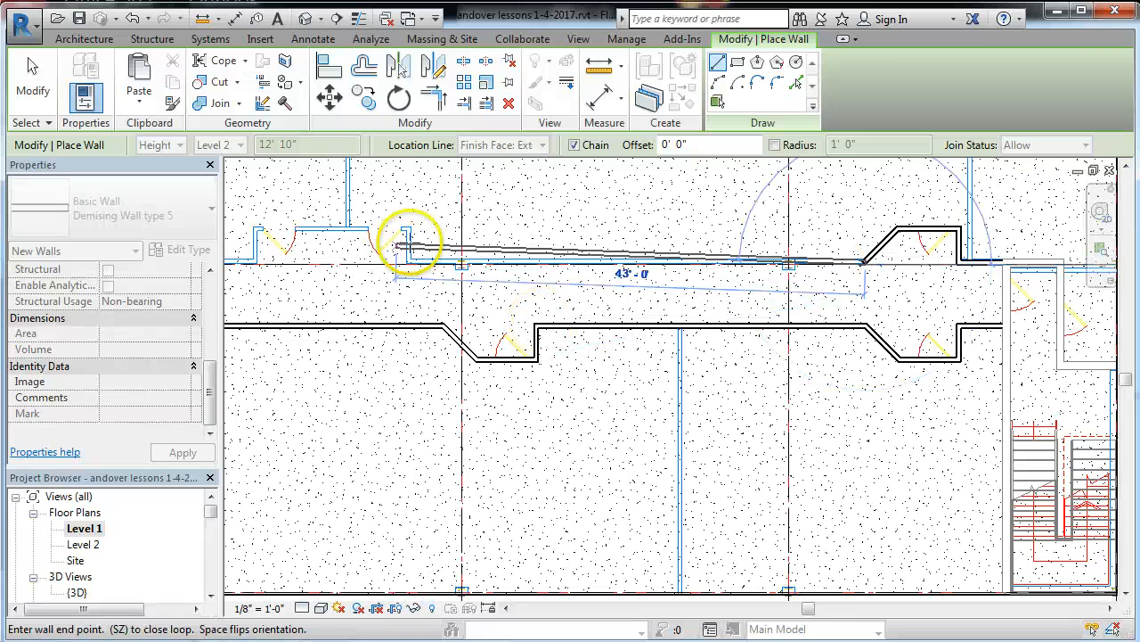
pyautogui.scroll(5, 405, 254)
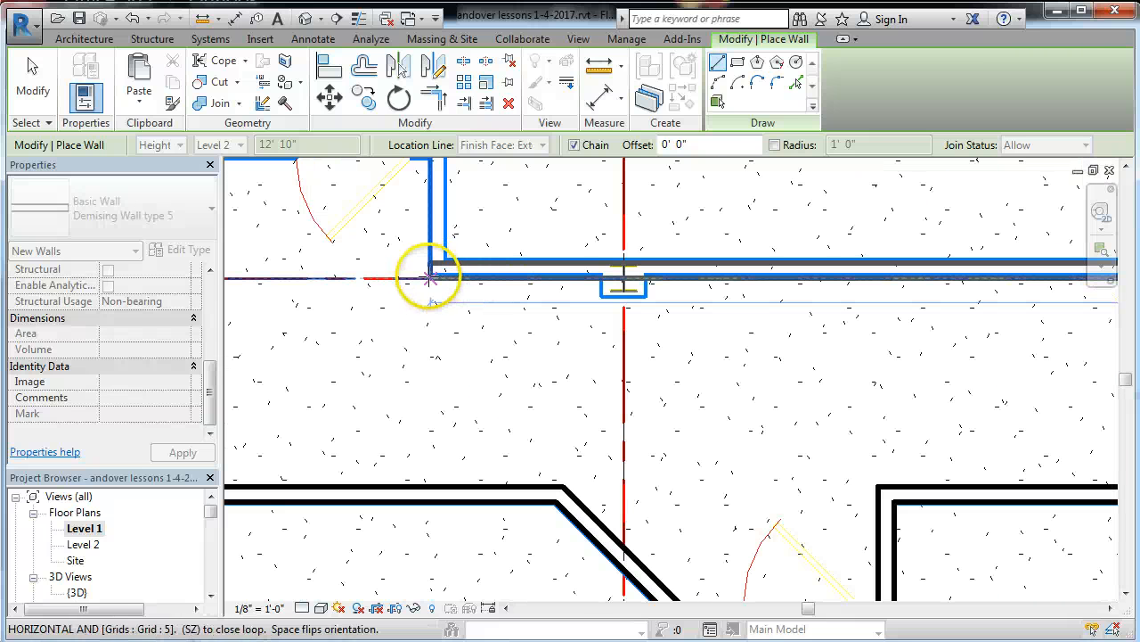
pyautogui.click(432, 272)
# Trace the two-door recess with a vertical wall about 2' 11", a horizontal about 13' 8" and a vertical about 3' 2" back to grid 5
pyautogui.scroll(-1, 670, 407)
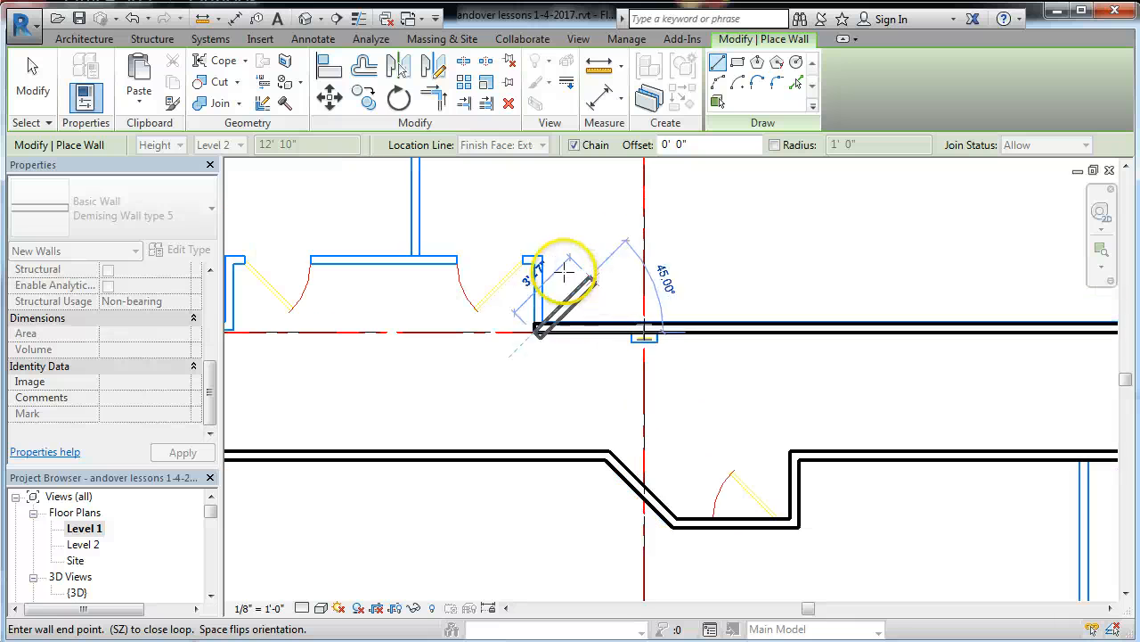
pyautogui.scroll(2, 522, 267)
pyautogui.click(516, 255)
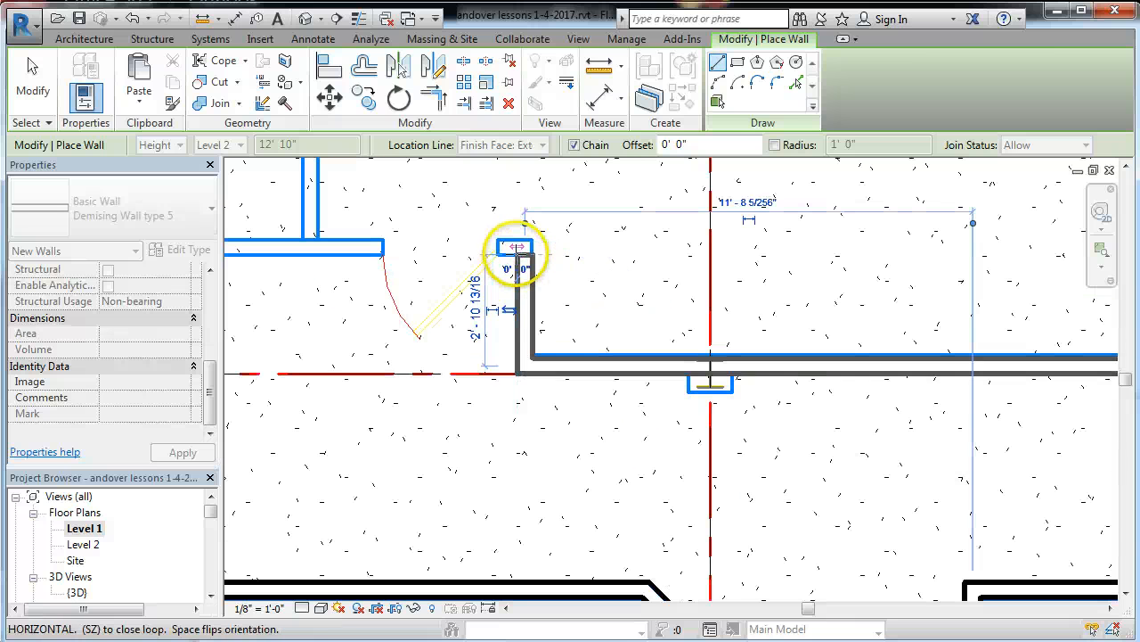
pyautogui.scroll(-3, 674, 265)
pyautogui.scroll(-4, 1052, 308)
pyautogui.scroll(-1, 674, 285)
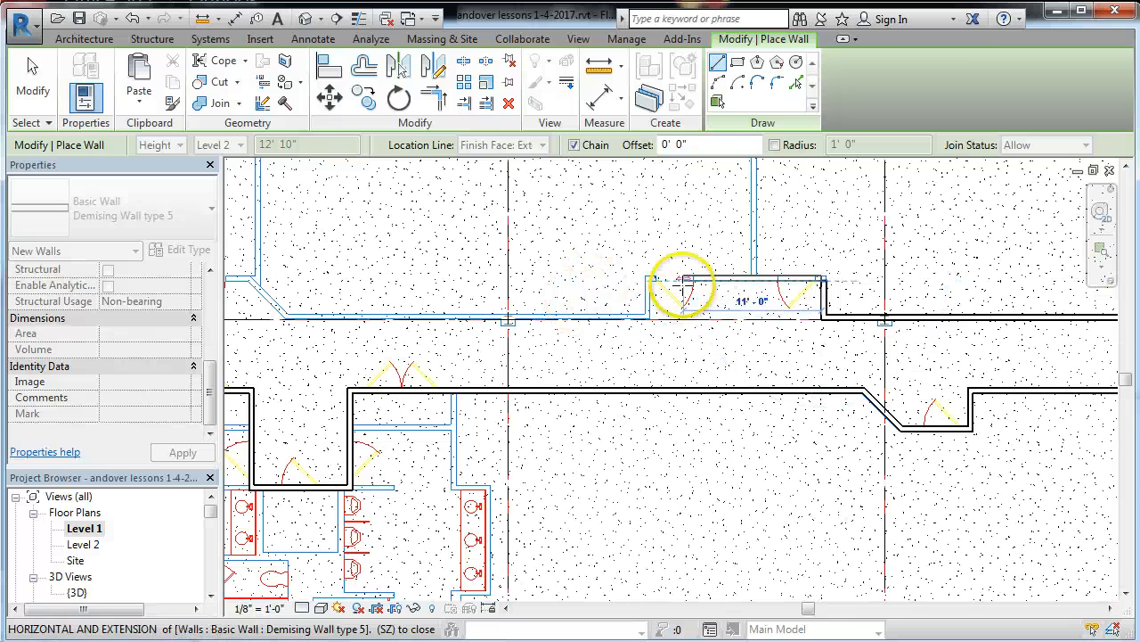
pyautogui.scroll(5, 636, 275)
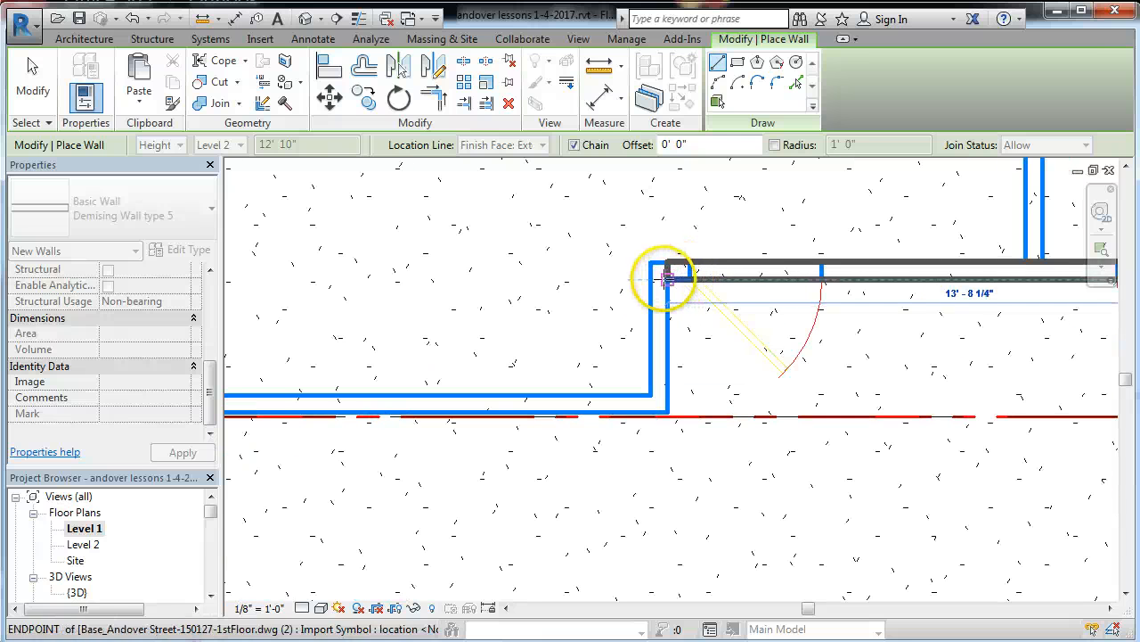
pyautogui.click(667, 273)
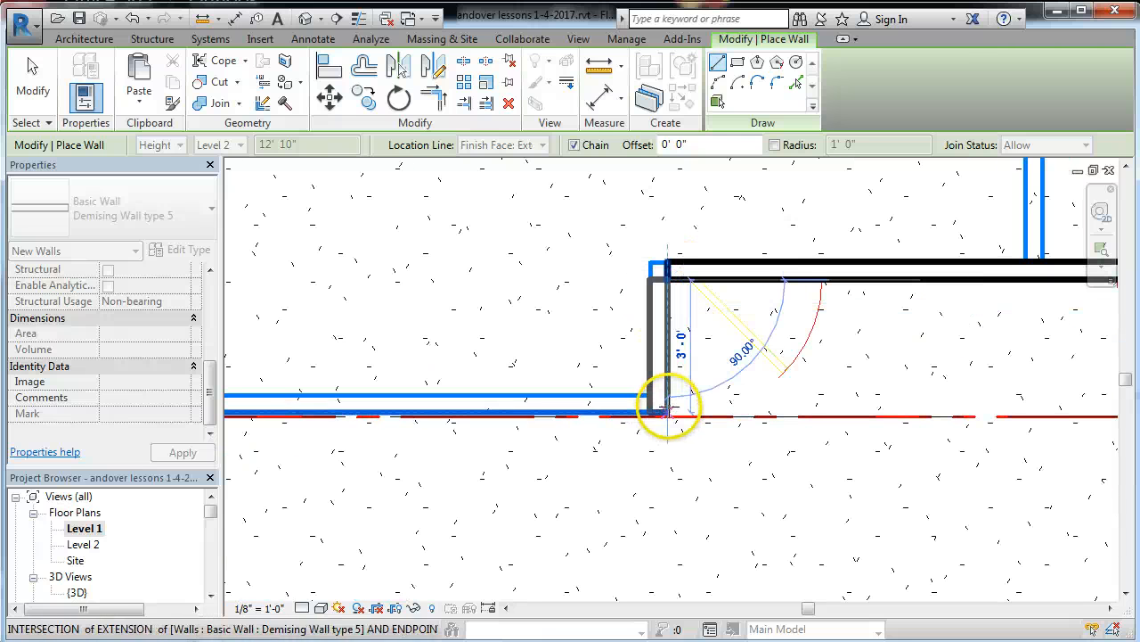
pyautogui.click(666, 408)
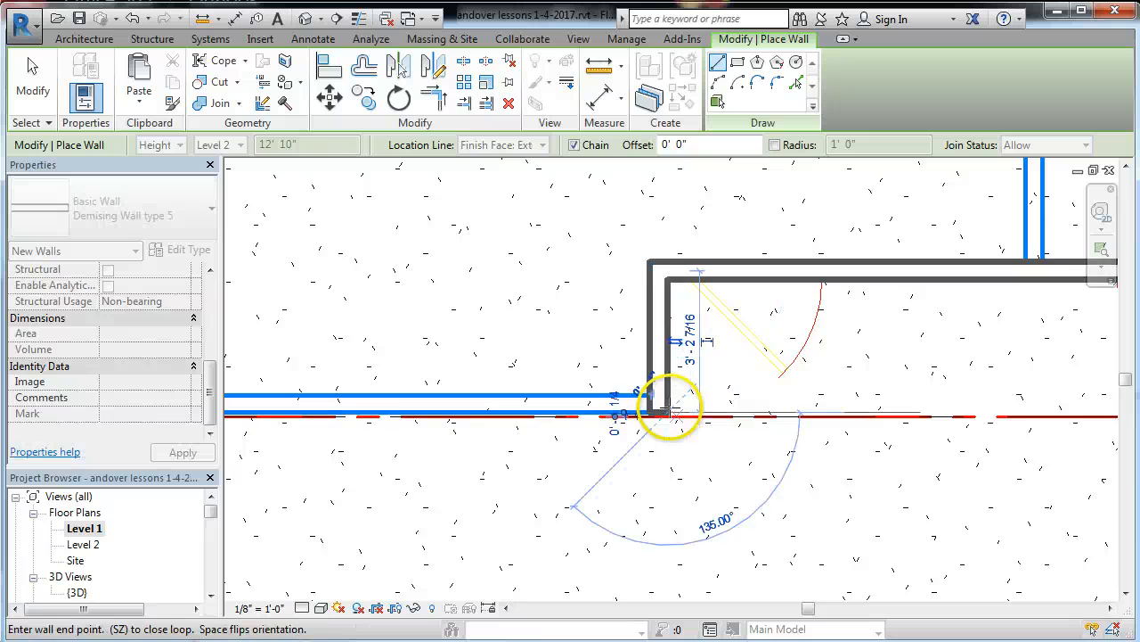
# Extend the demising wall chain about 29' 1" along grid 5 to the door recess by the stair, then trace its diagonal wall
pyautogui.scroll(-4, 1057, 356)
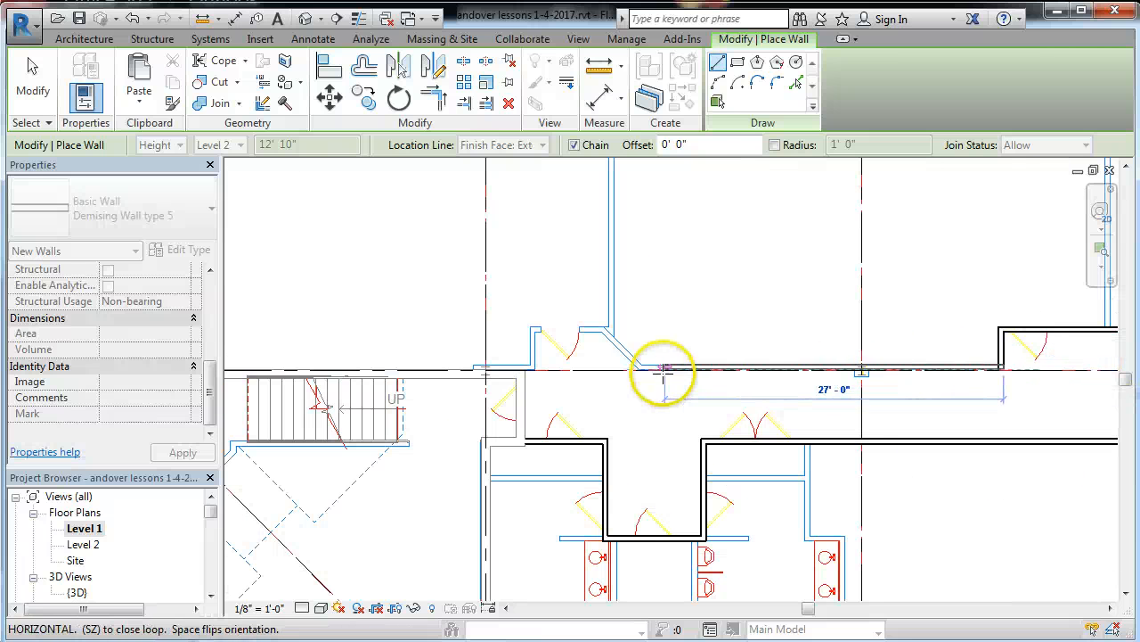
pyautogui.scroll(4, 645, 376)
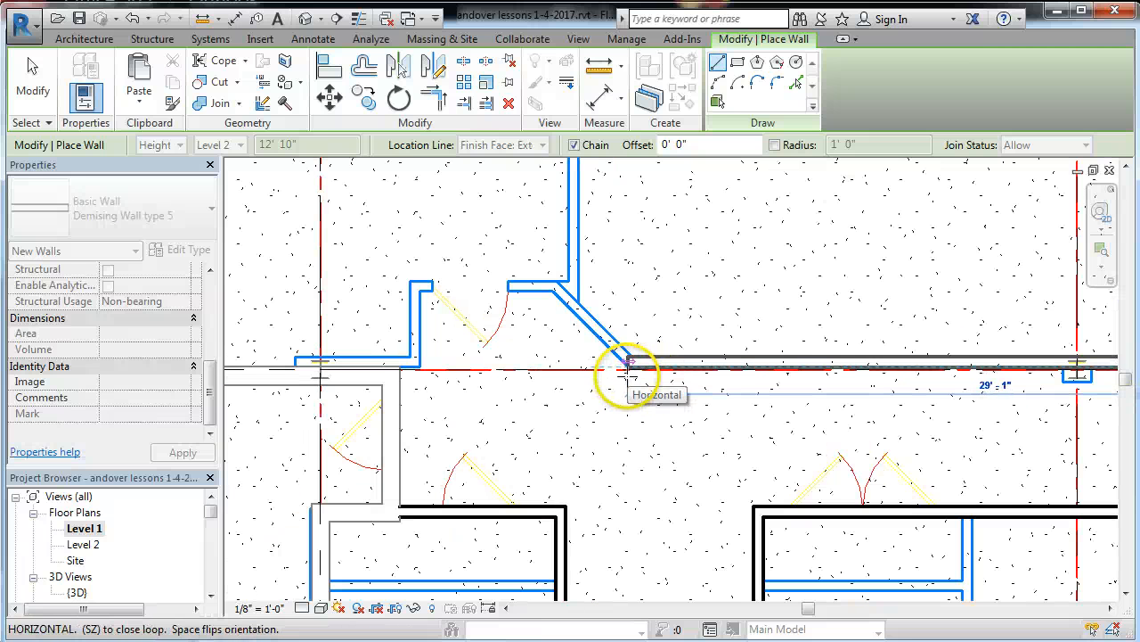
pyautogui.click(629, 364)
pyautogui.click(554, 287)
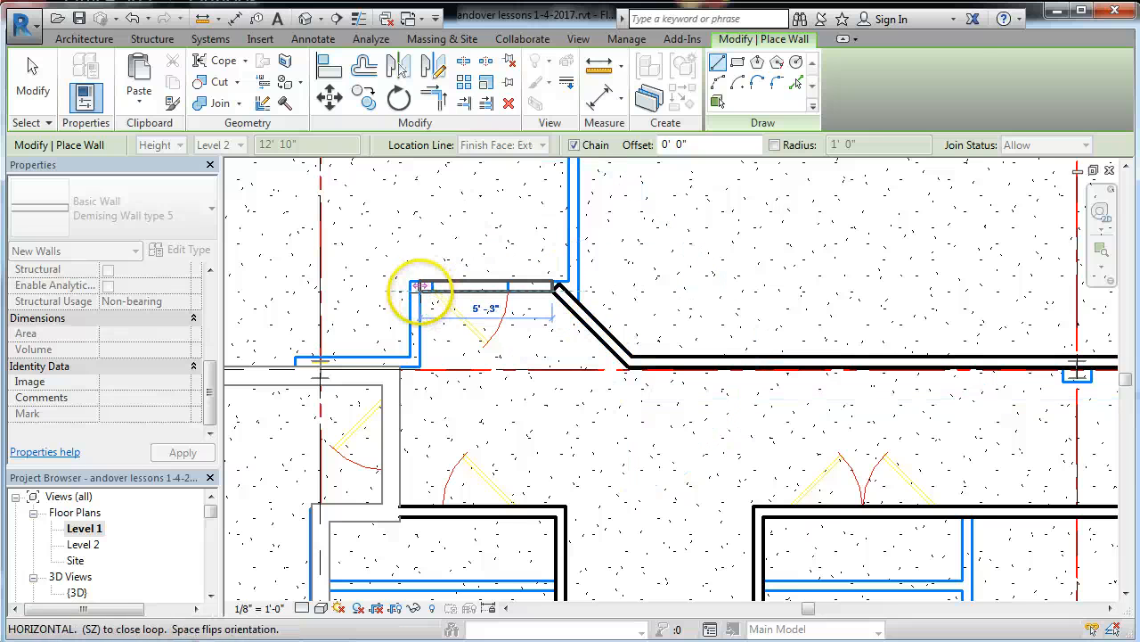
# Close the recess with a horizontal wall about 6' 3", aligned to the shaft wall, and a vertical about 3' 1" to grid 5
pyautogui.scroll(2, 426, 287)
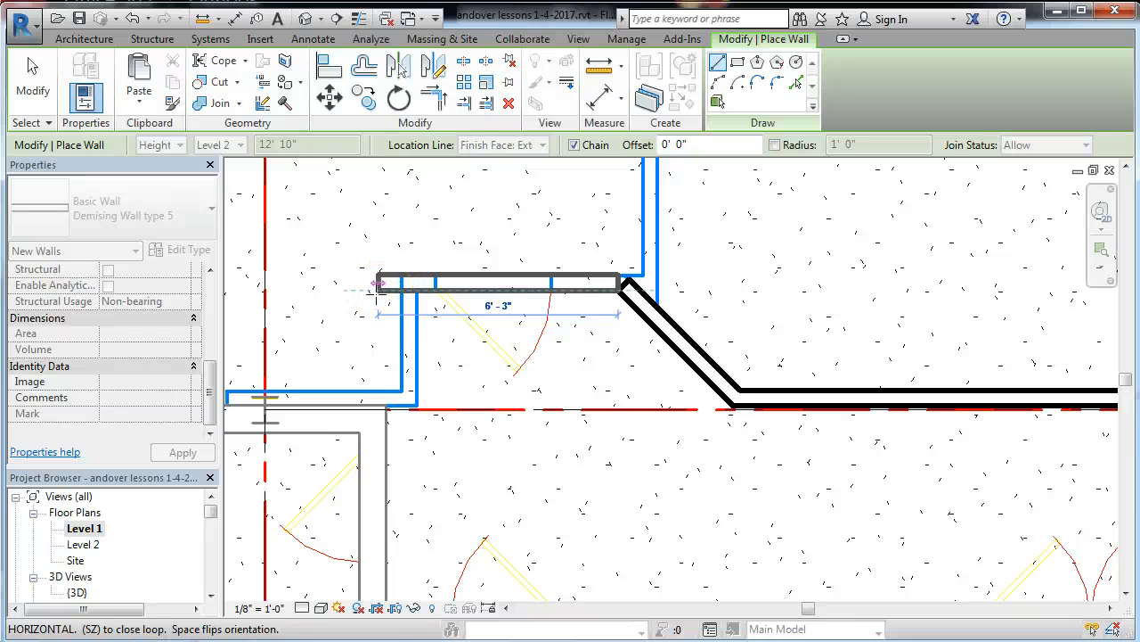
pyautogui.click(374, 290)
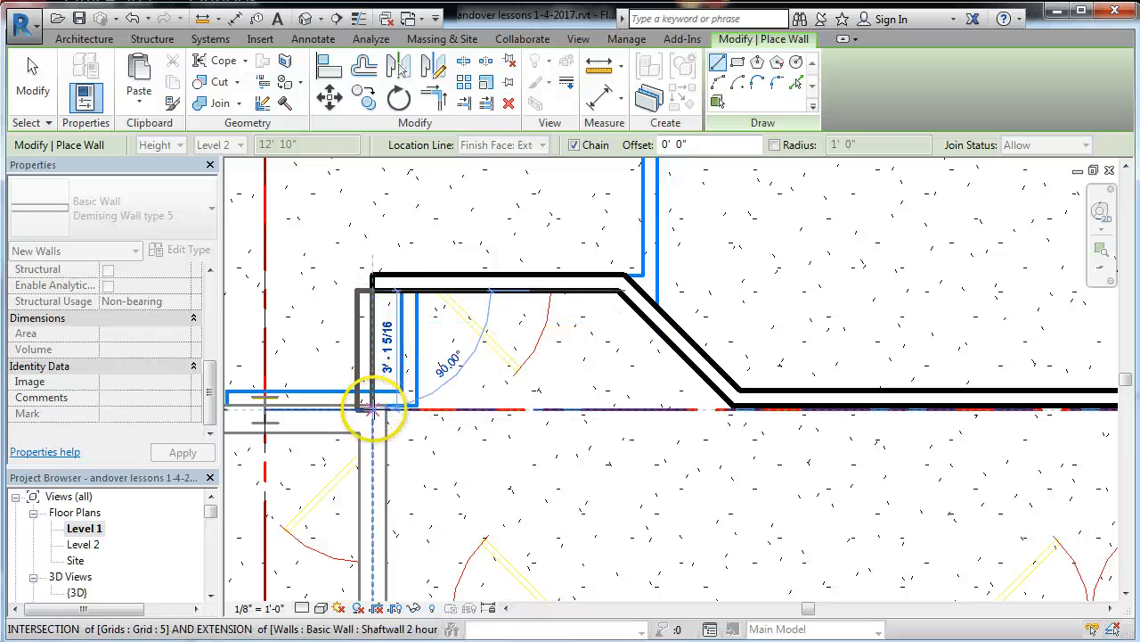
pyautogui.click(374, 408)
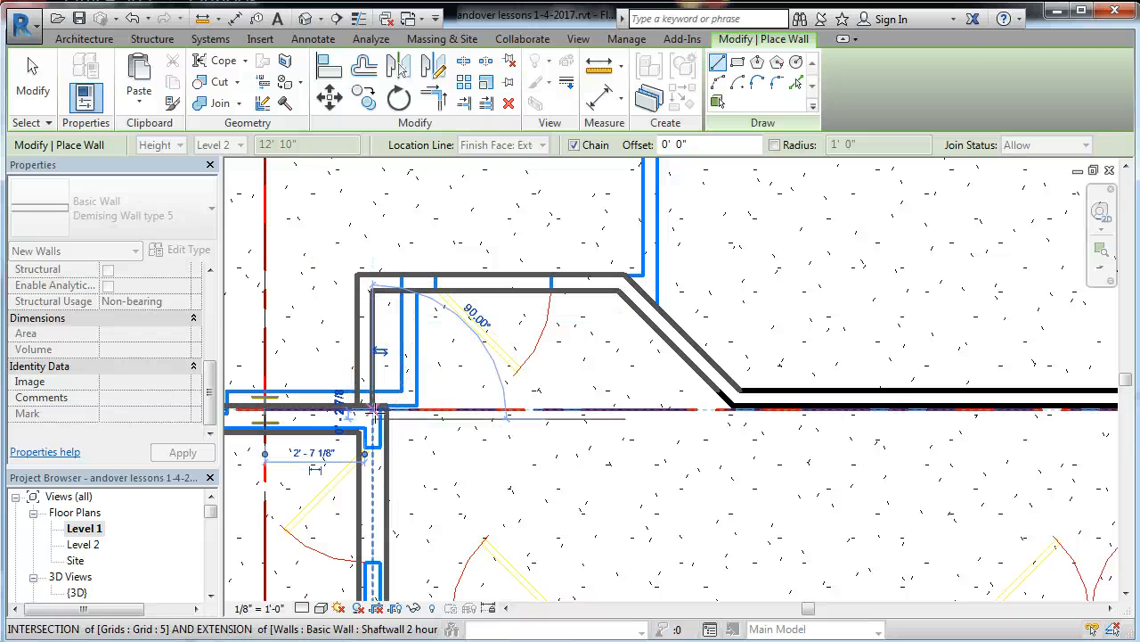
pyautogui.click(29, 62)
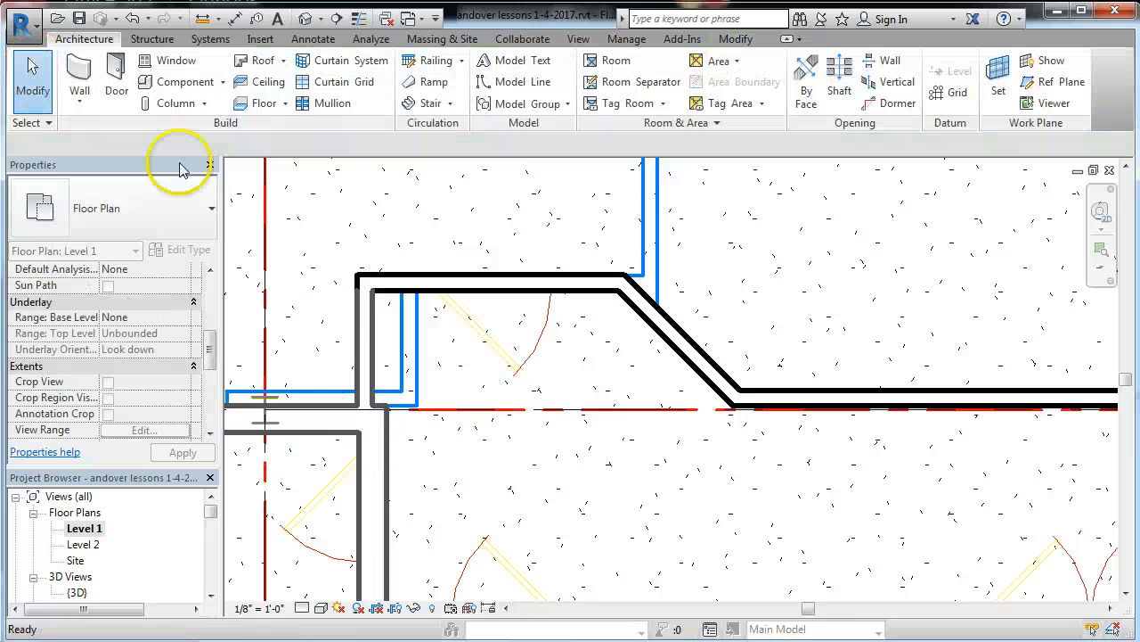
# Review the traced corridor walls in both wings of the Level 1 plan
pyautogui.scroll(2, 593, 375)
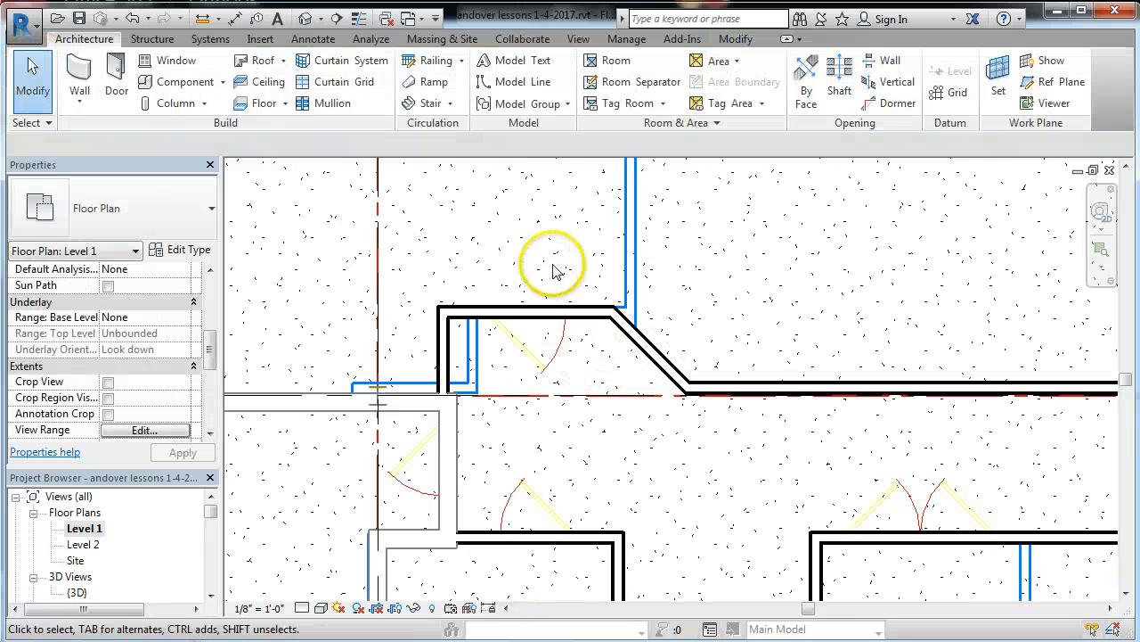
pyautogui.scroll(-4, 553, 270)
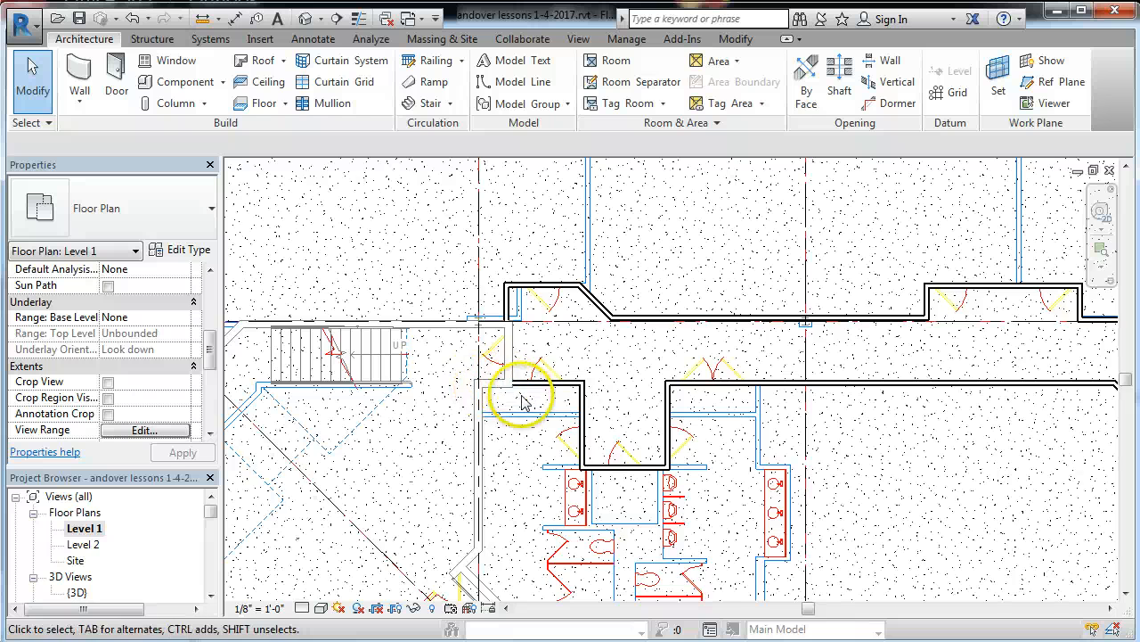
pyautogui.scroll(2, 522, 401)
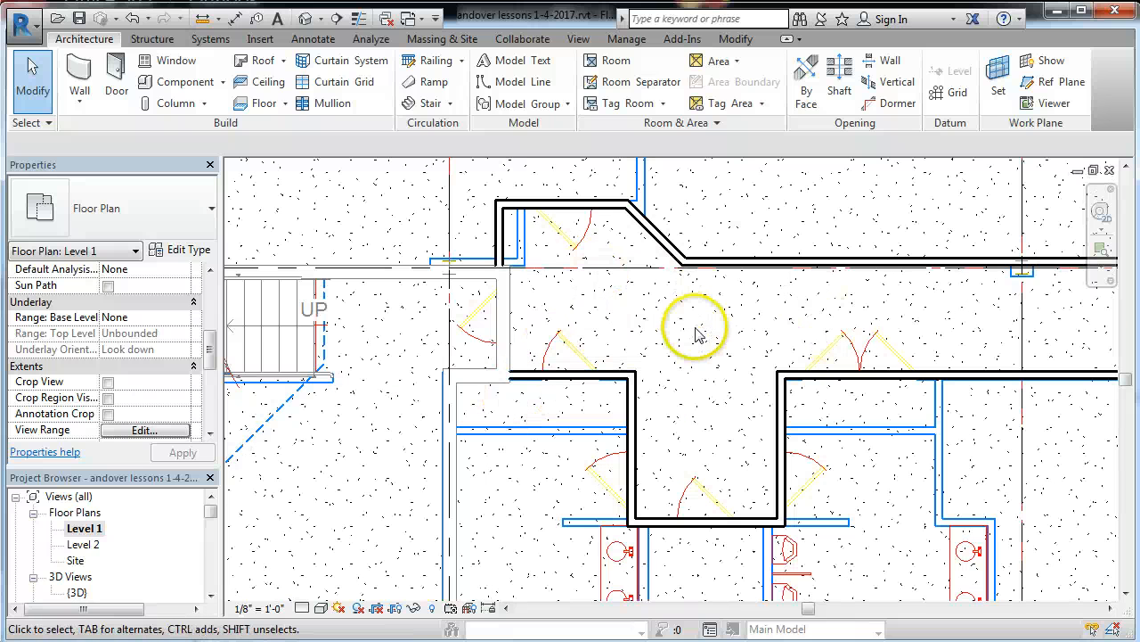
pyautogui.scroll(-4, 691, 333)
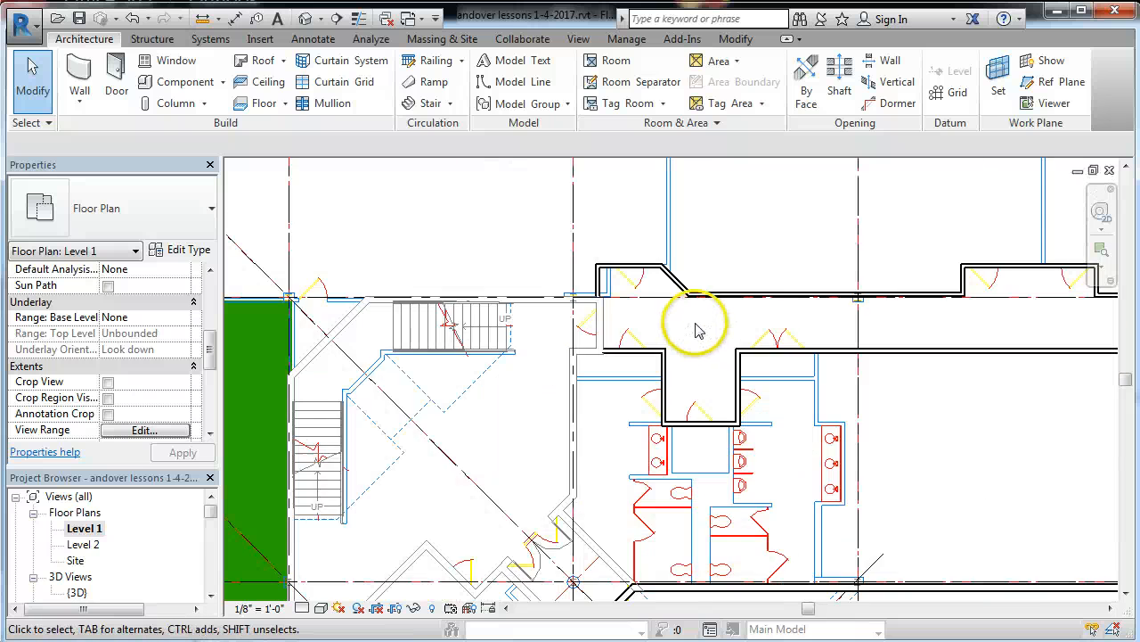
pyautogui.scroll(-3, 794, 262)
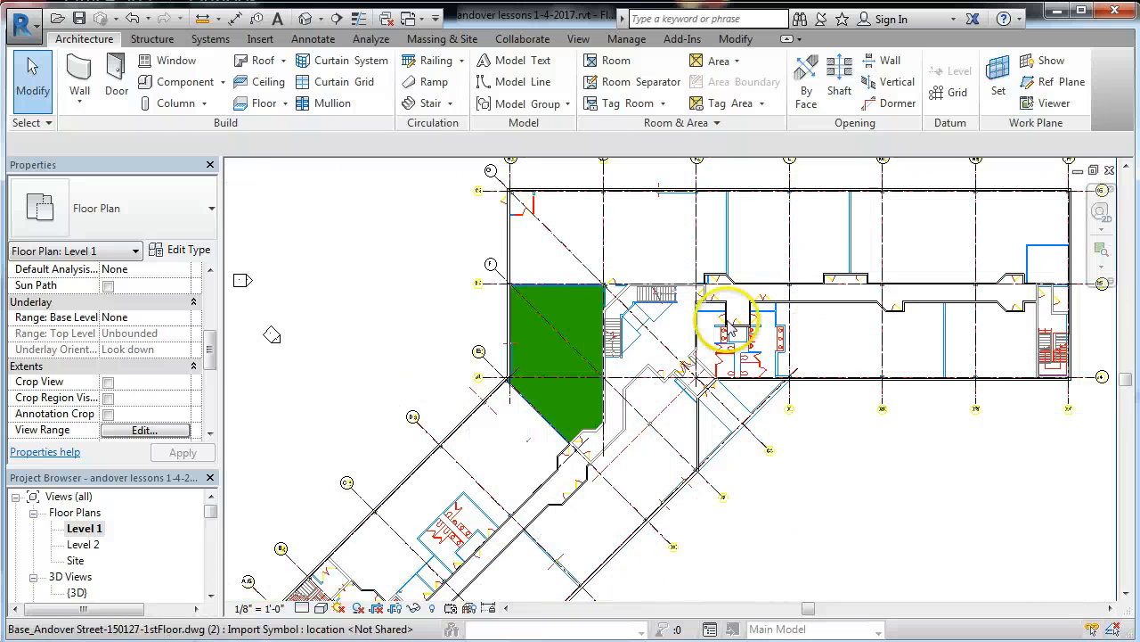
pyautogui.scroll(-2, 640, 286)
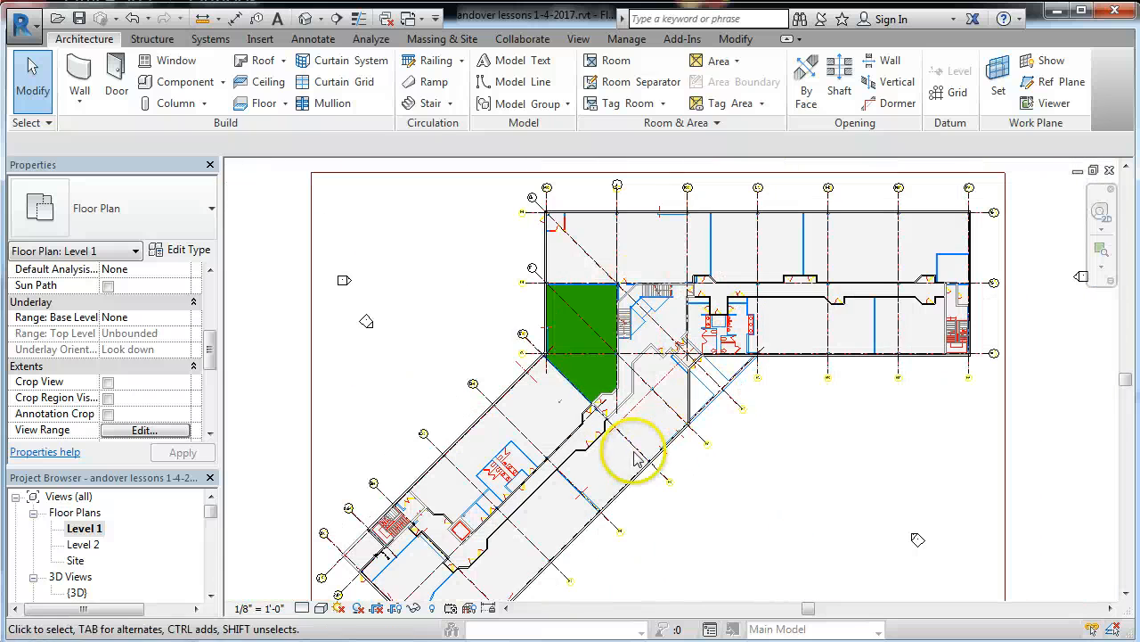
pyautogui.scroll(2, 595, 517)
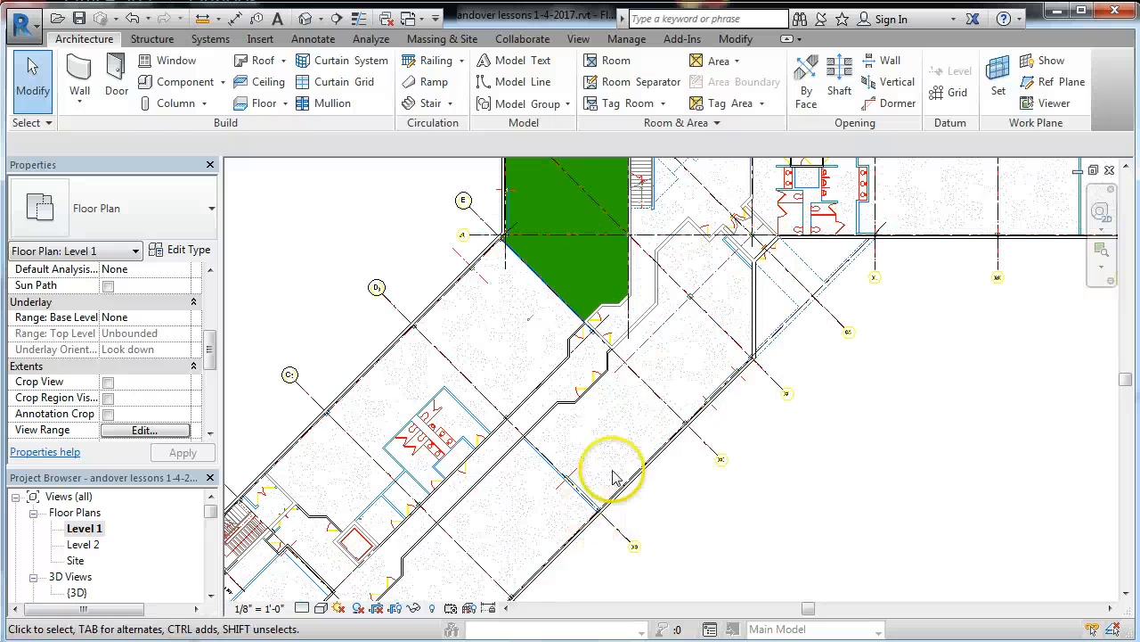